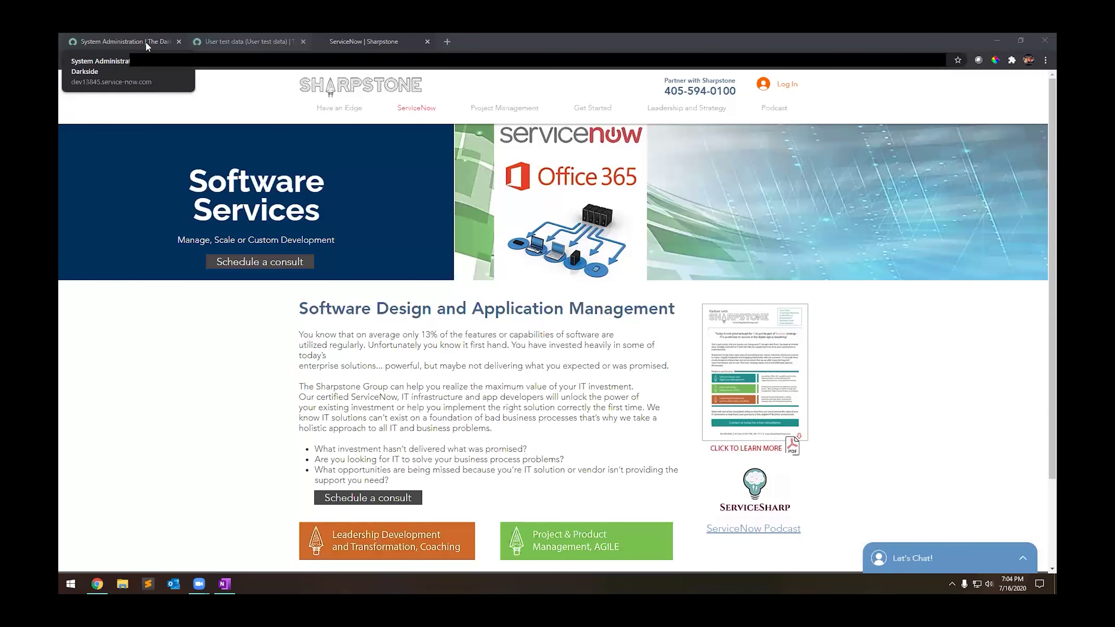
- Examine the fields of the ITIL User record in the User test data table and return from it
click(146, 42)
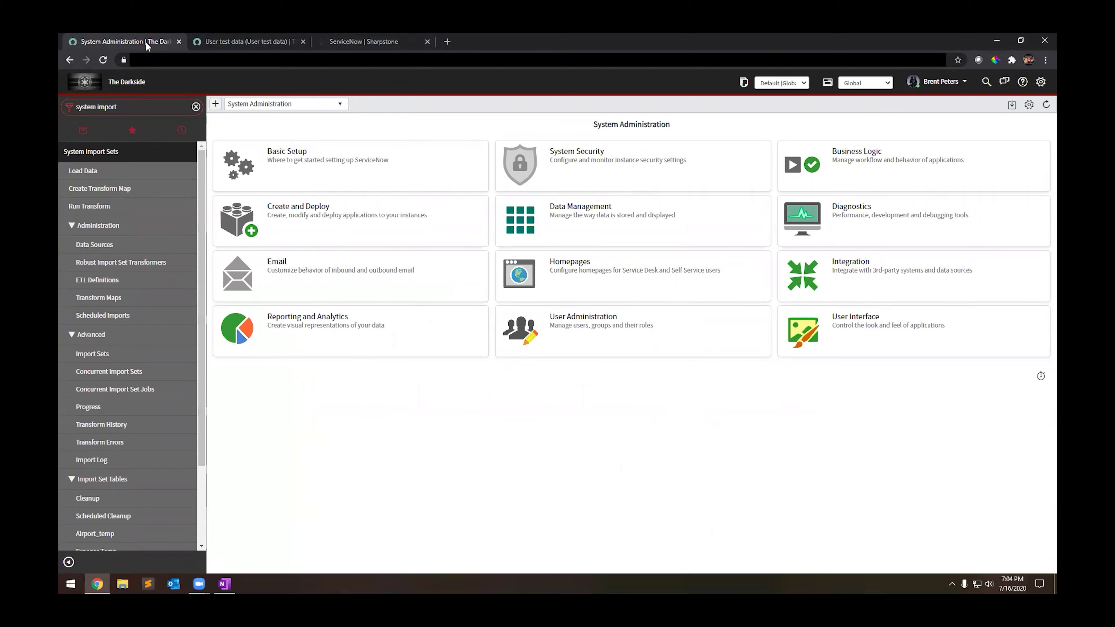
click(219, 39)
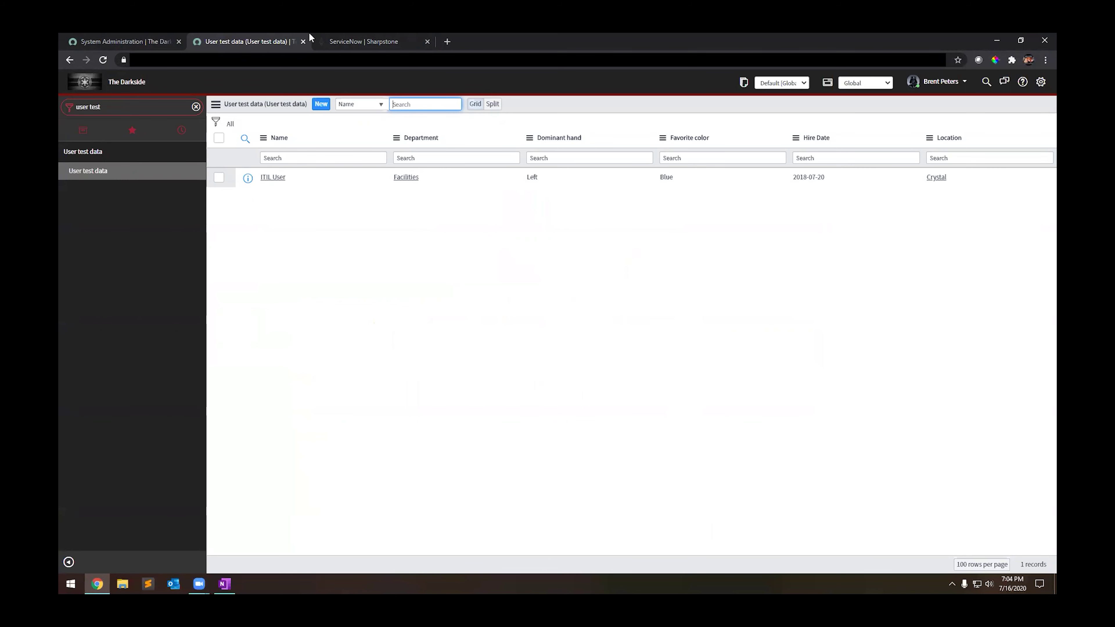
click(273, 177)
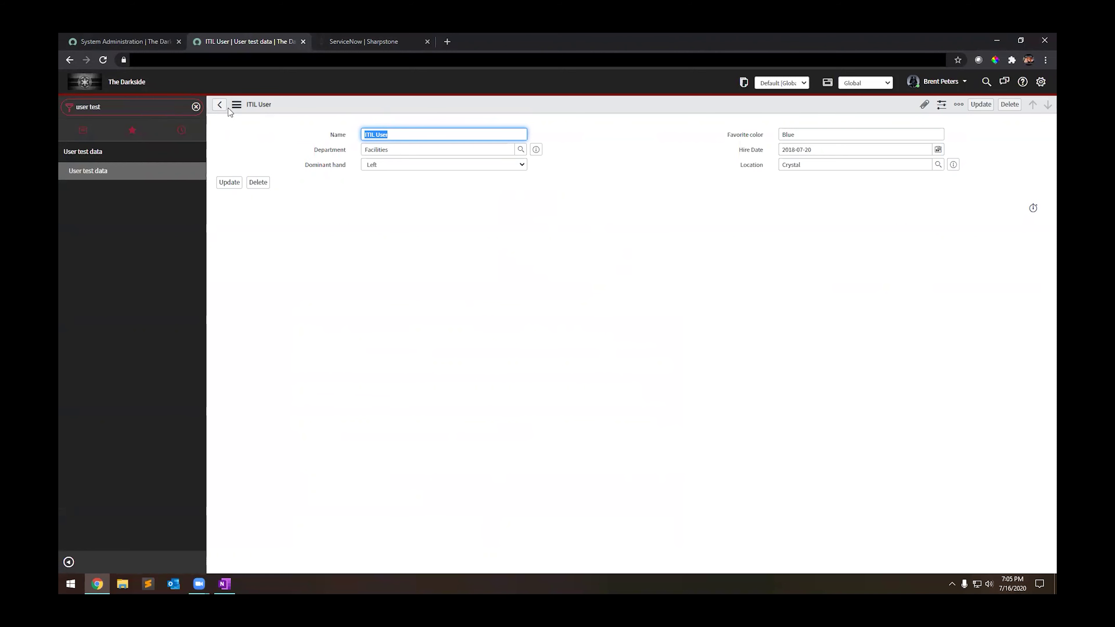
click(219, 104)
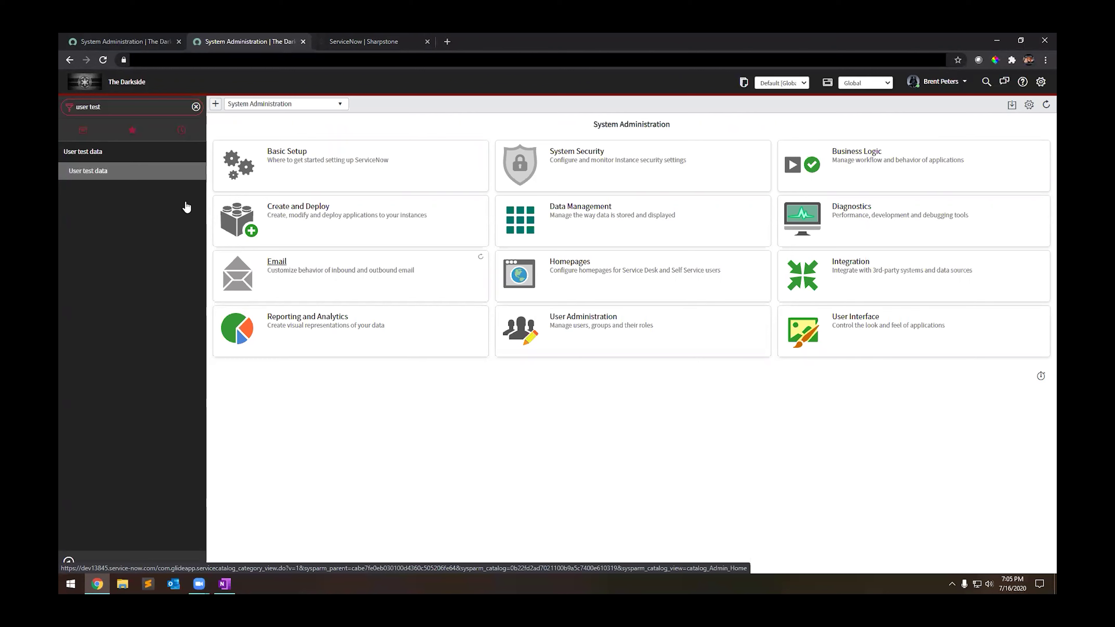
- Open Load Data under System Import Sets and set it to create a new import set table labelled "User Test Data"
click(105, 44)
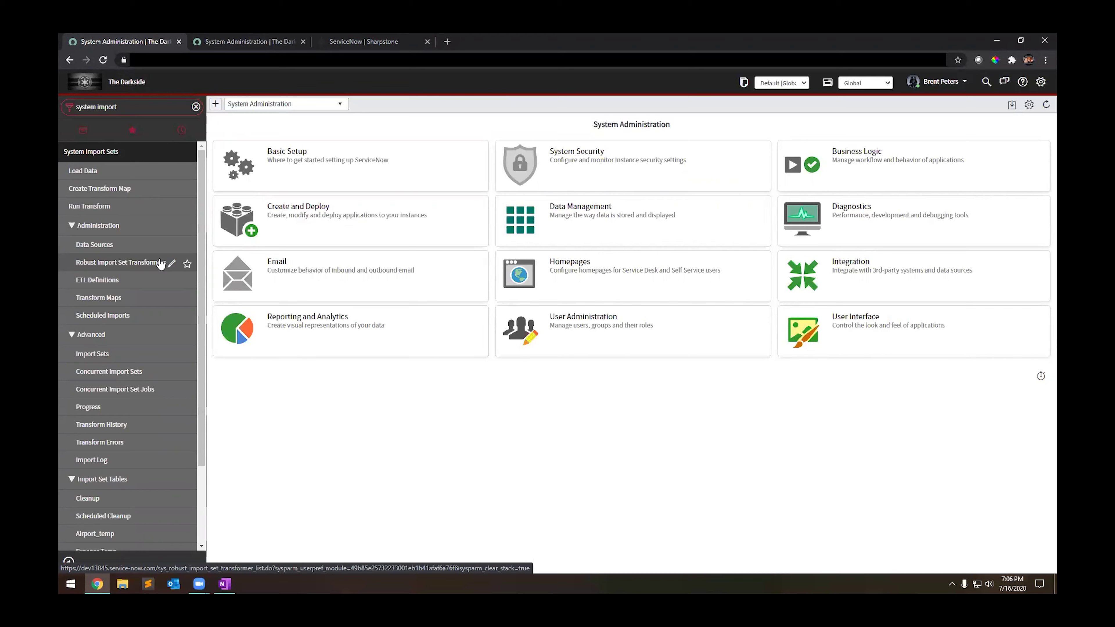
click(84, 172)
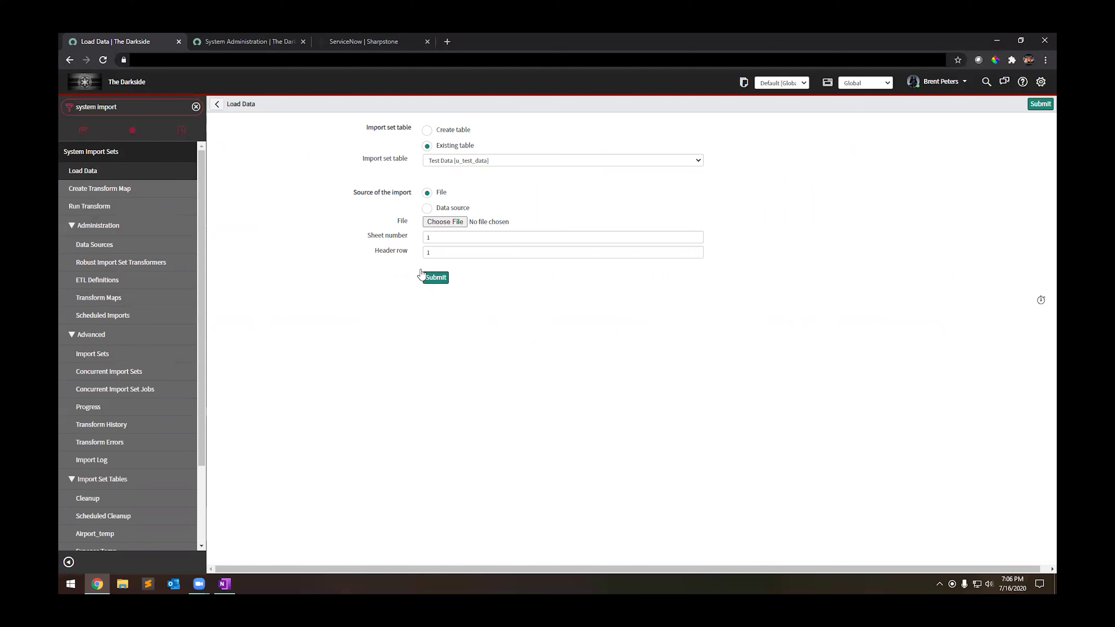
click(431, 133)
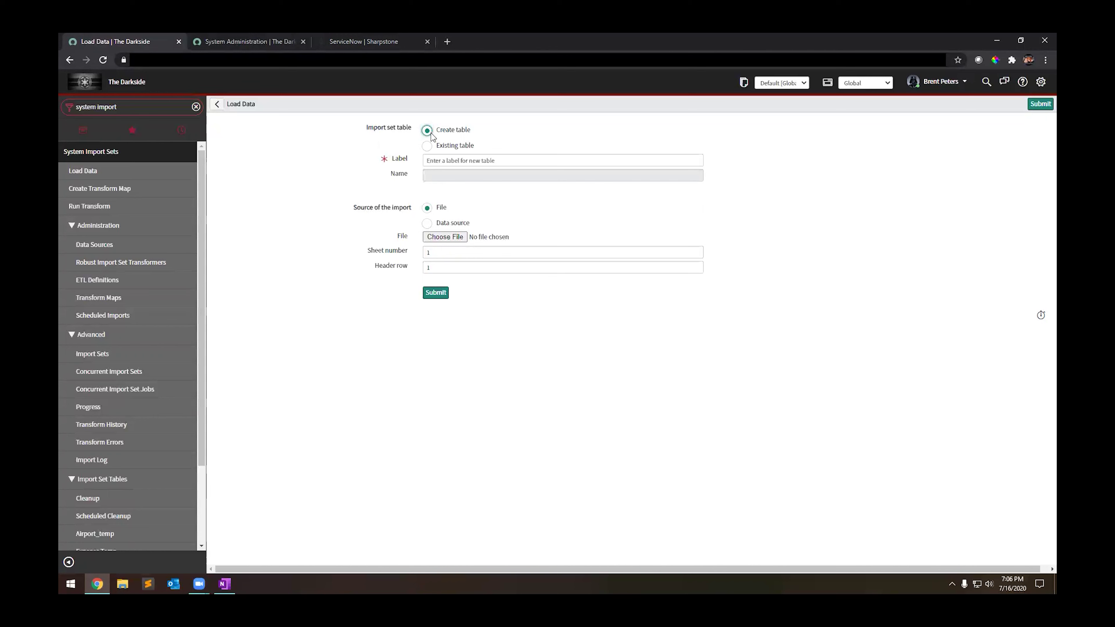
click(437, 160)
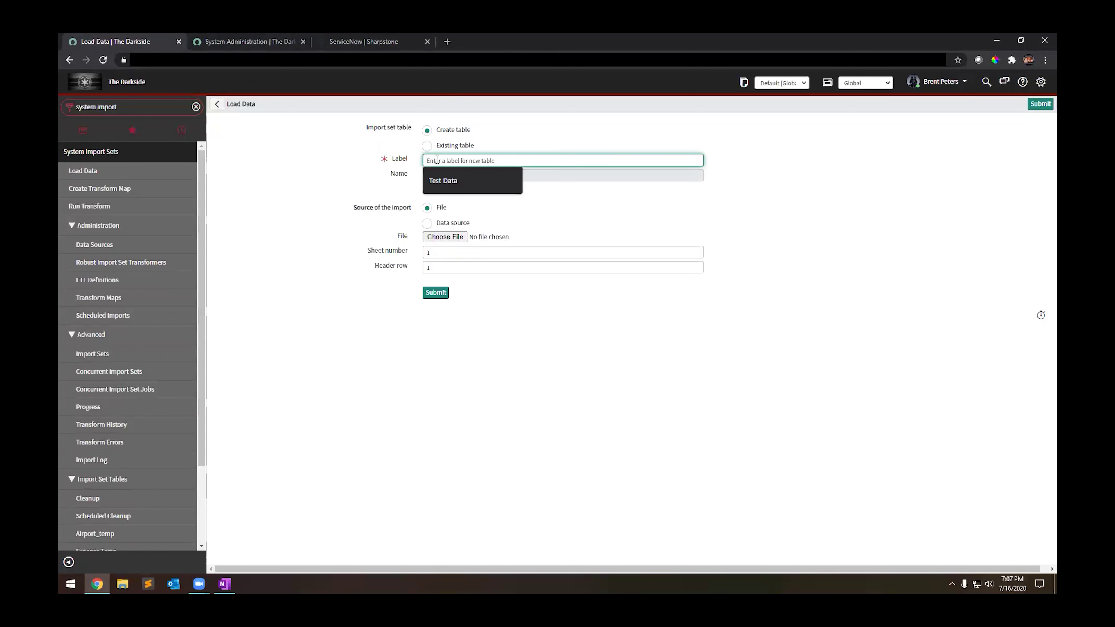
text(User TEst Data)
click(446, 160)
key(BackSpace)
text(e)
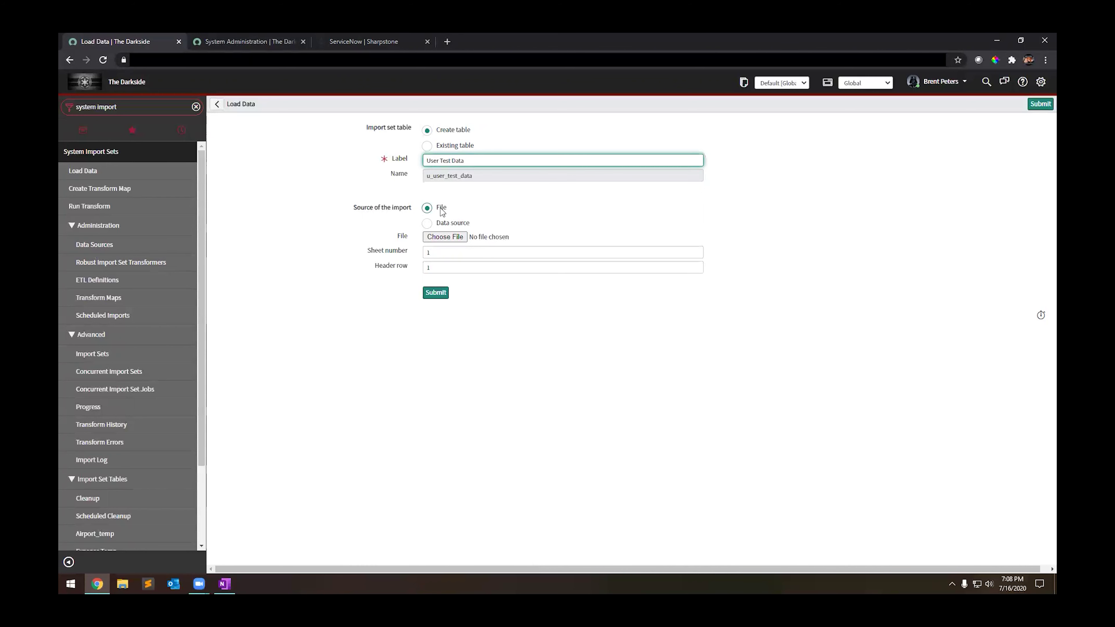
- Attach the workbook "User Test data import set" as the source file of the import
click(443, 237)
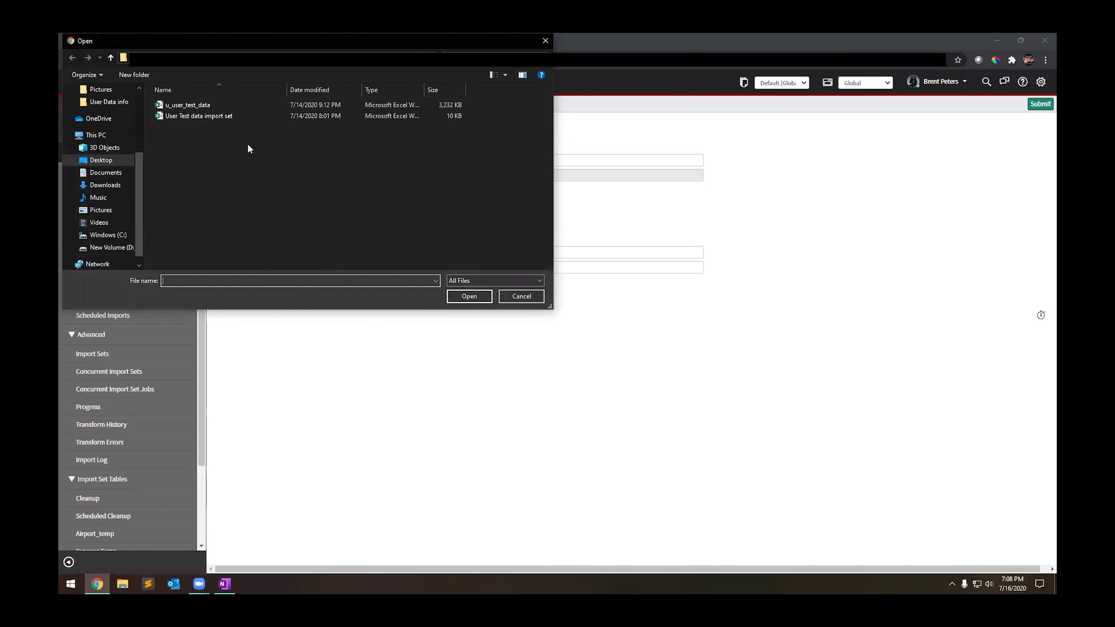
click(221, 118)
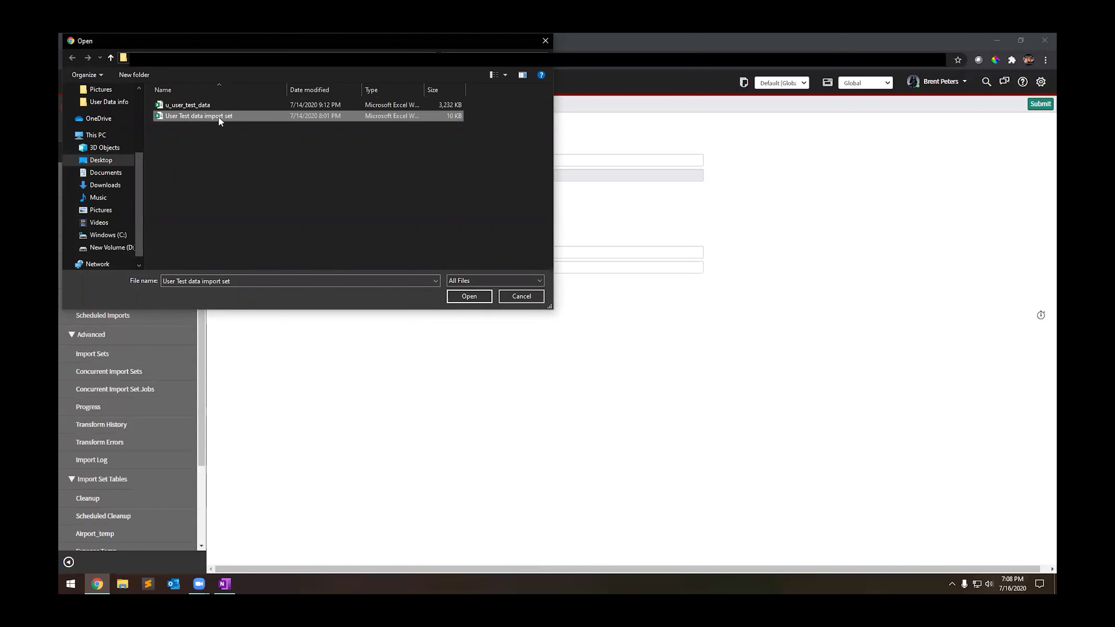
click(466, 296)
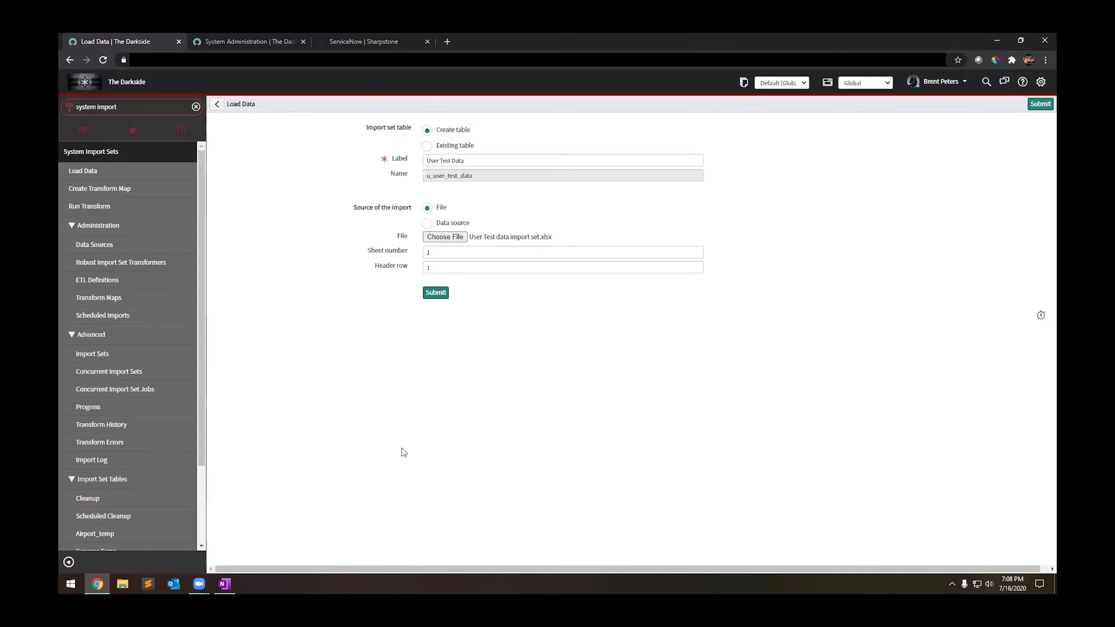
- Switch to File Explorer and open the "User Test data import set" workbook from the Desktop in Excel to view its rows
click(122, 583)
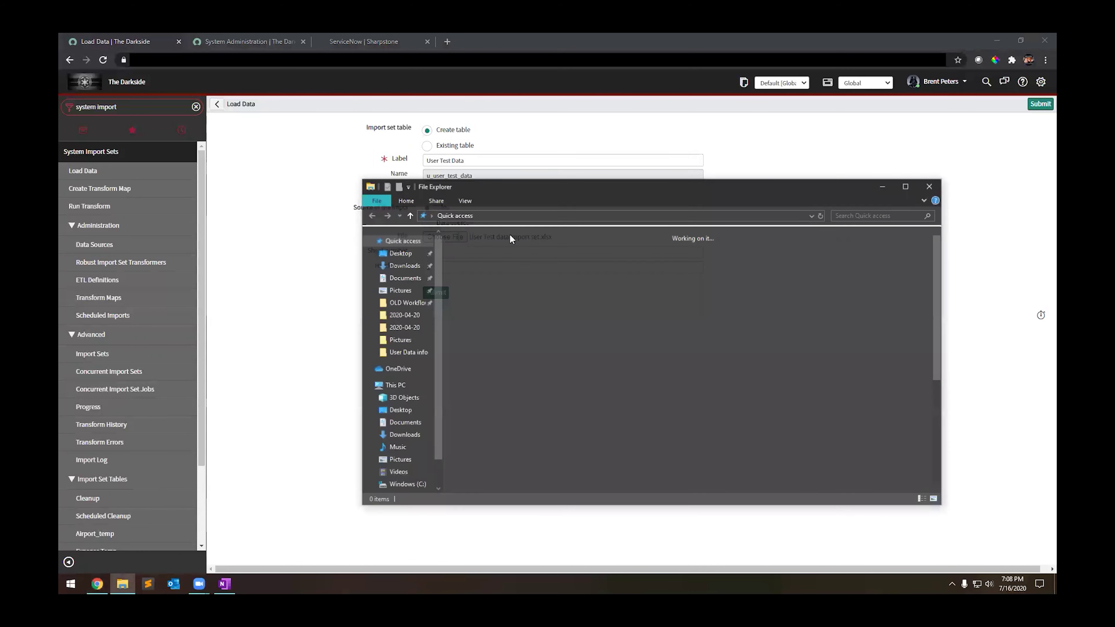
click(398, 410)
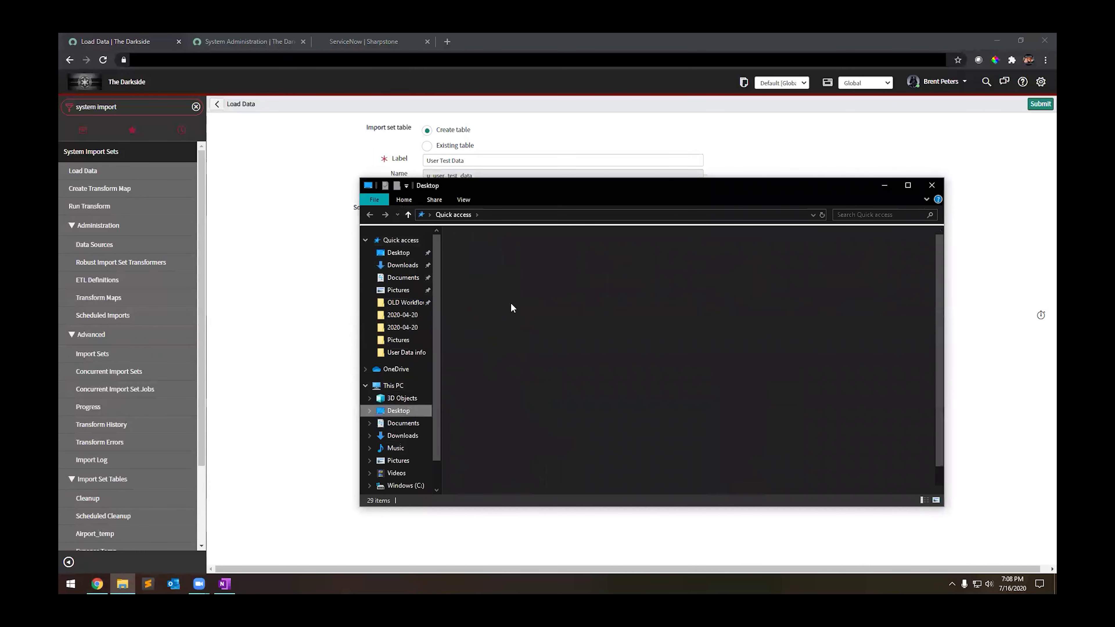
click(476, 270)
double_click(476, 270)
double_click(481, 261)
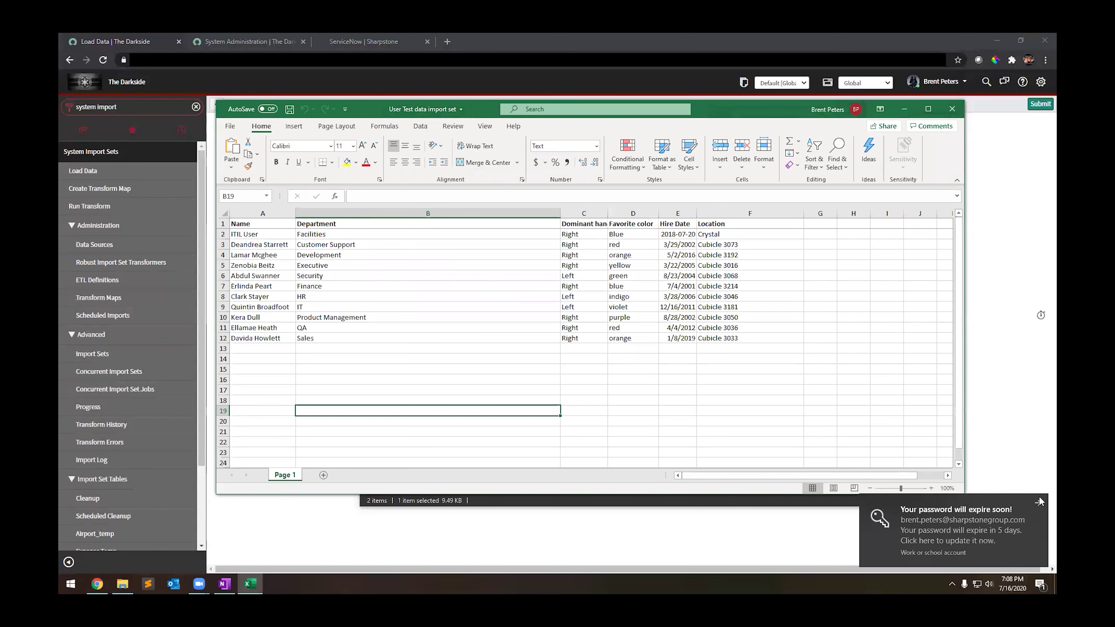
- Dismiss the password expiry notification and close the Change password page together with the other browser tabs
click(1039, 501)
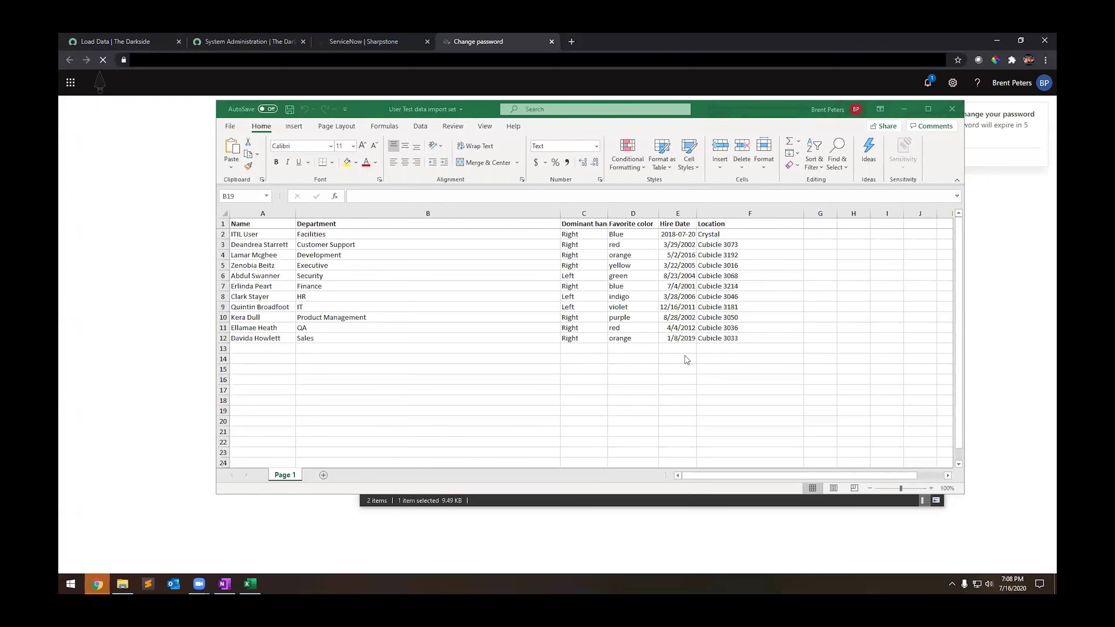
click(433, 115)
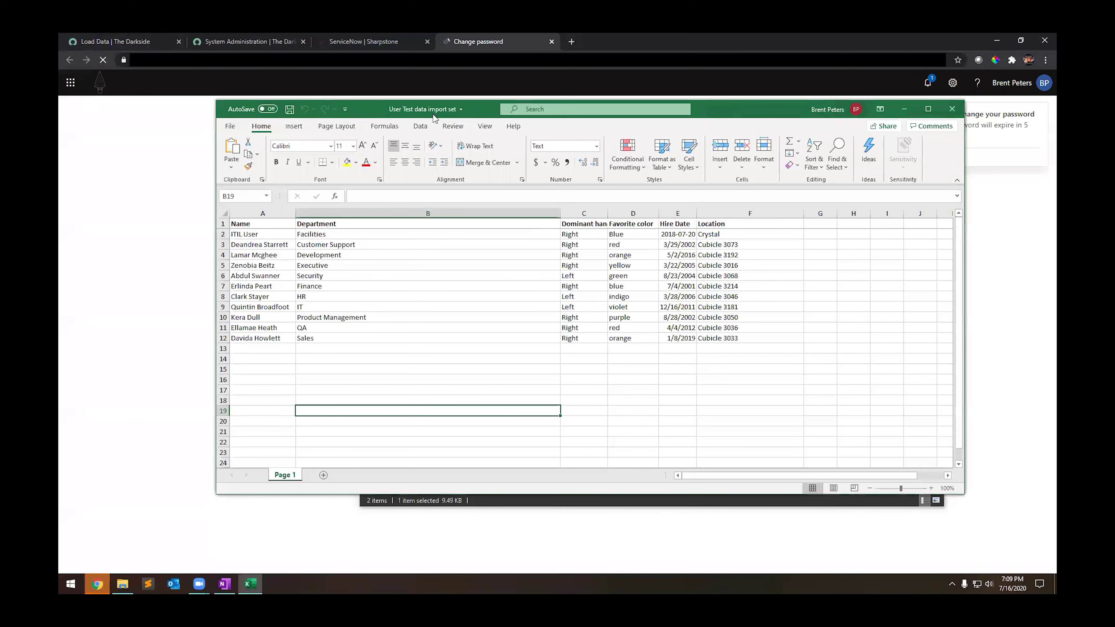
right_click(455, 50)
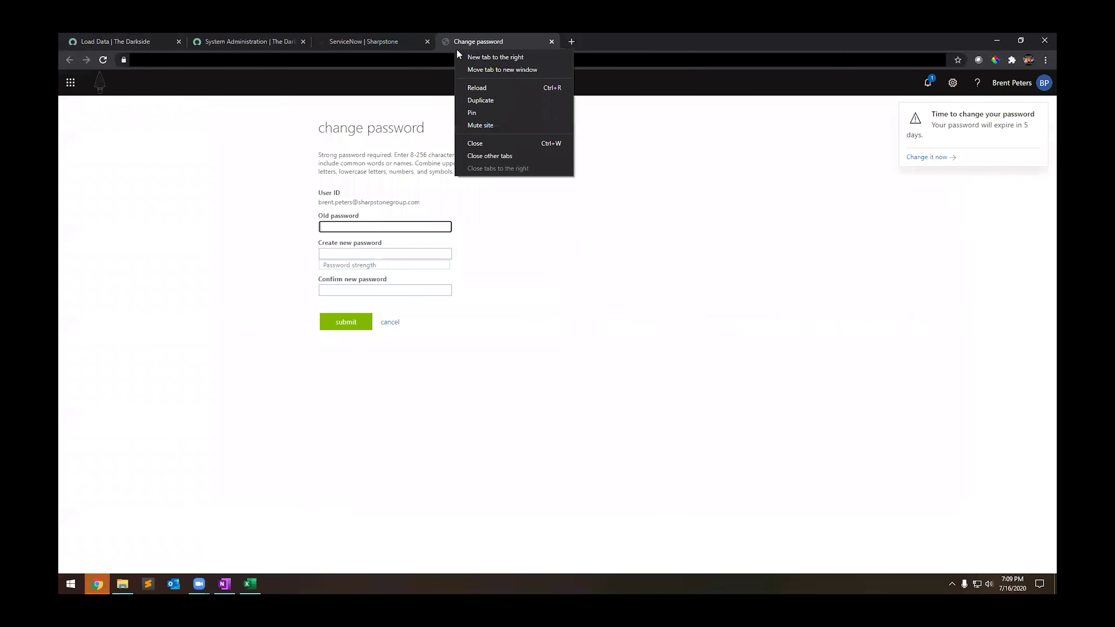
click(472, 155)
click(178, 42)
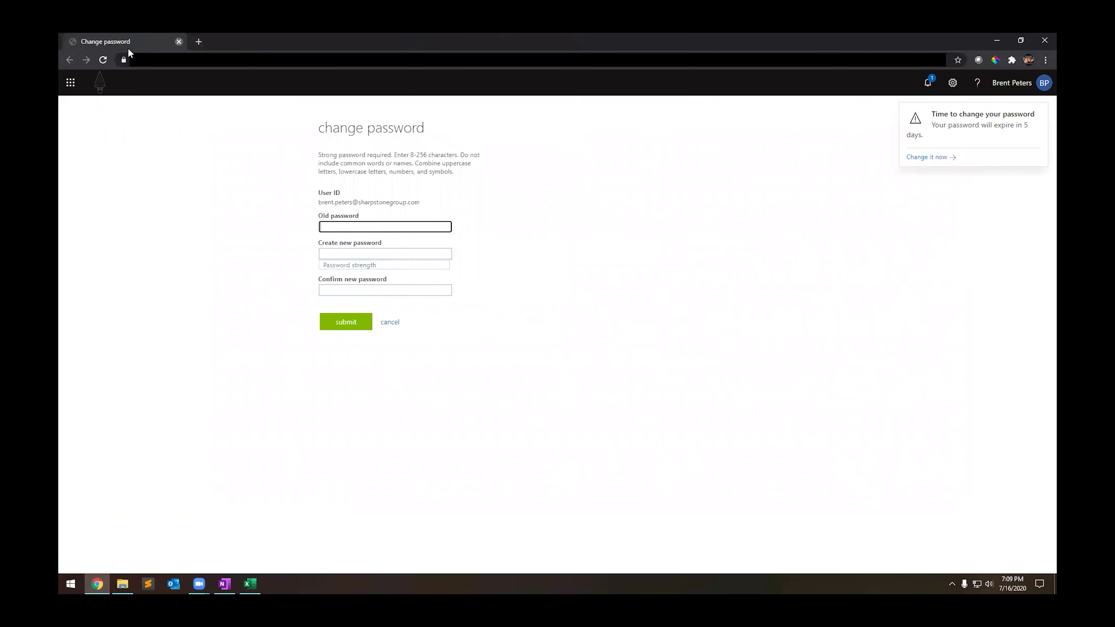
- Reopen The Darkside instance in Chrome and open Load Data by filtering the navigator for "import set"
click(101, 583)
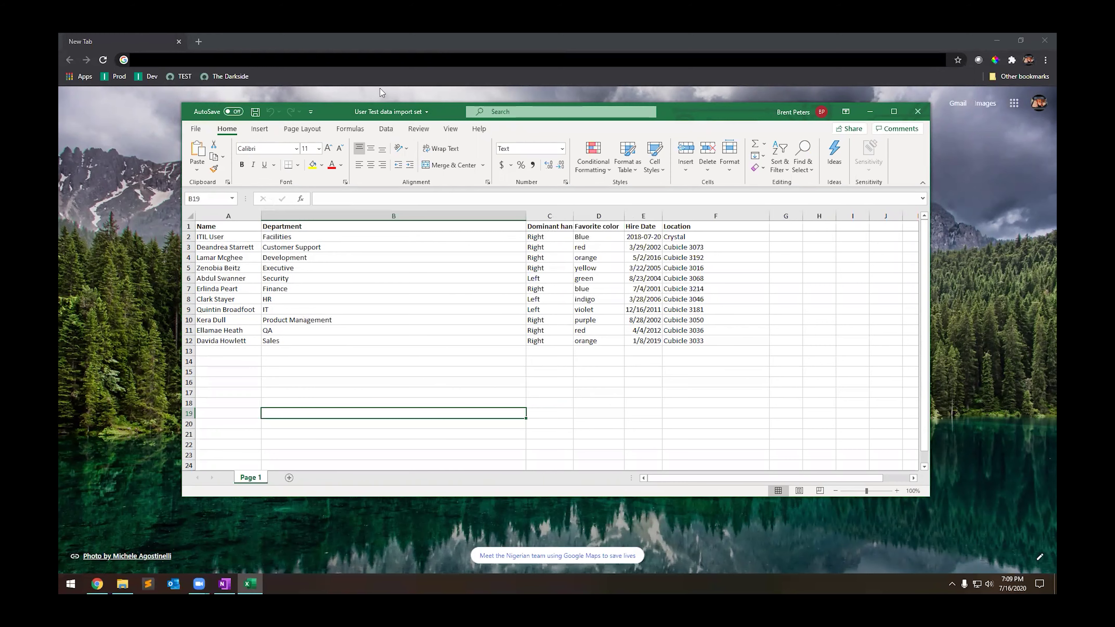
click(232, 76)
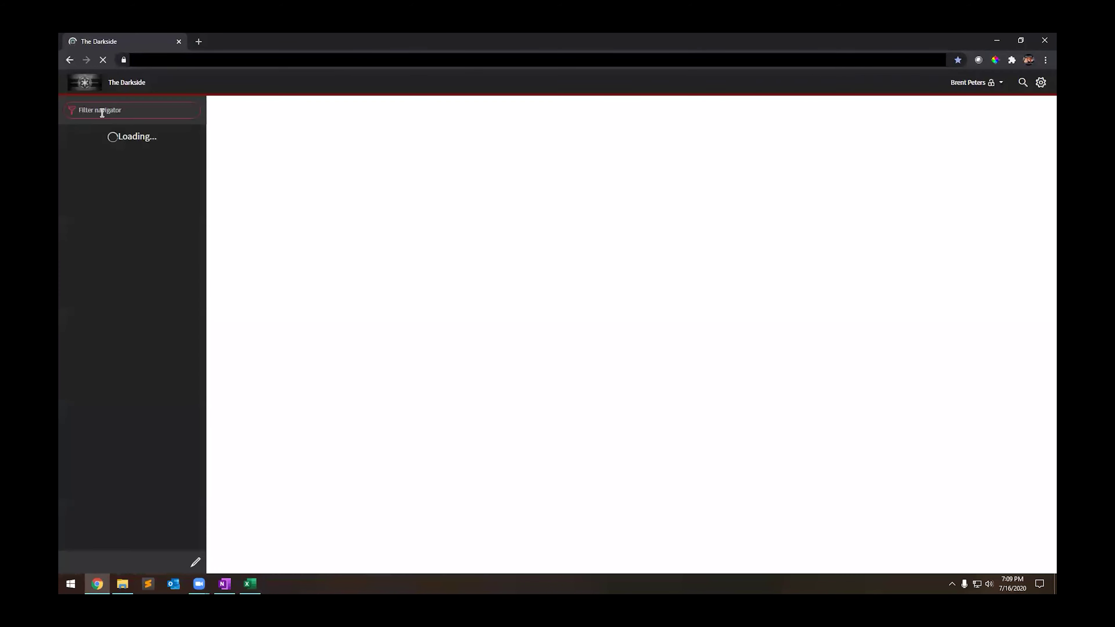
text(set)
click(97, 107)
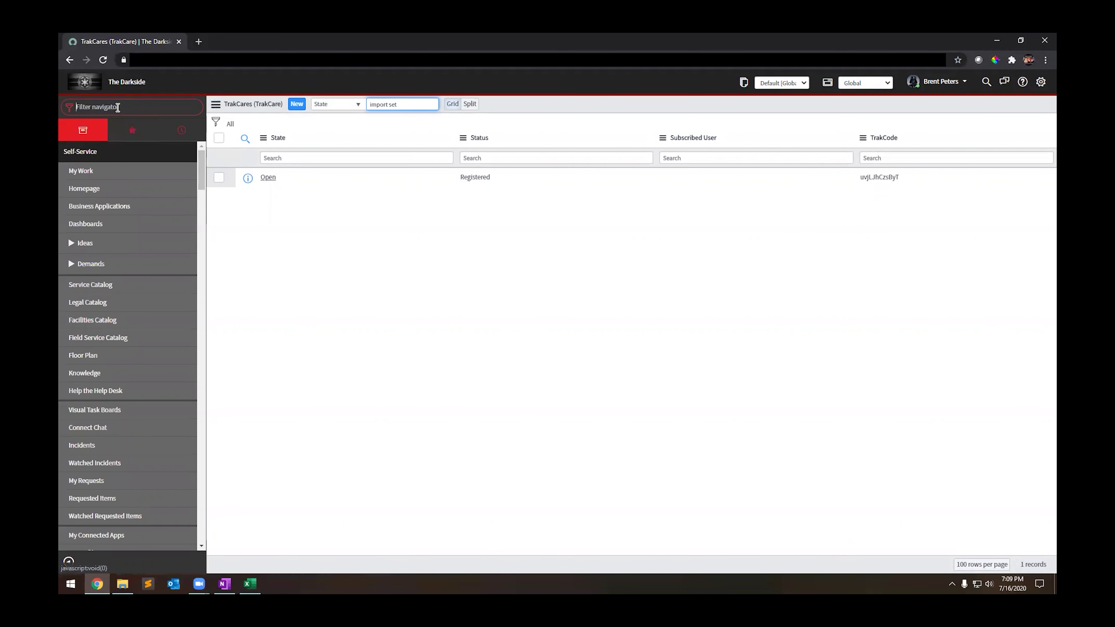
text(impport)
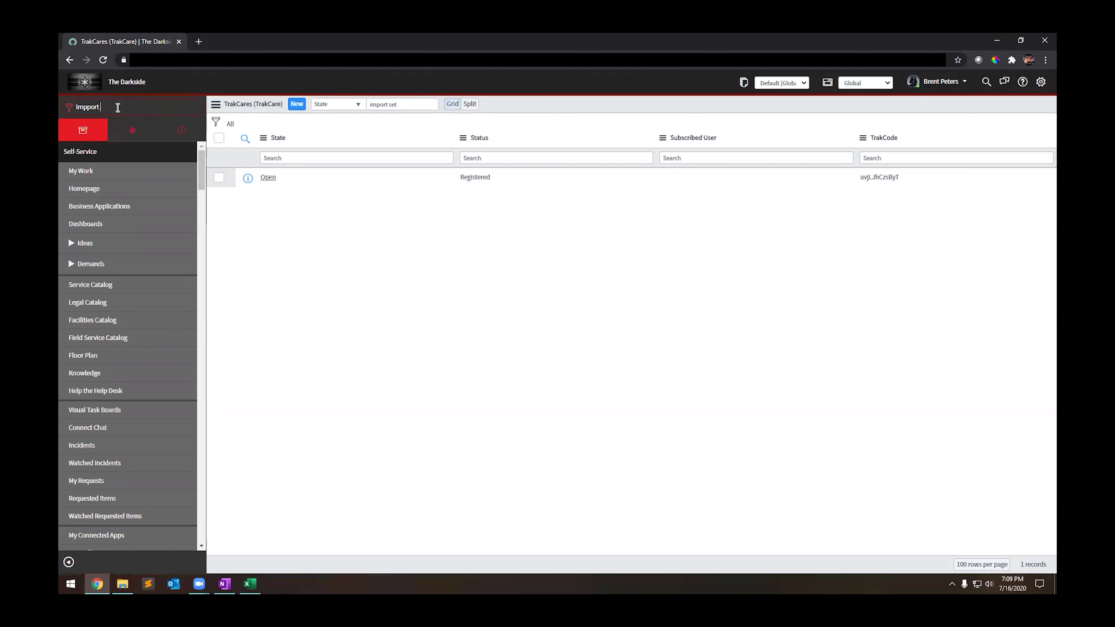
text( set)
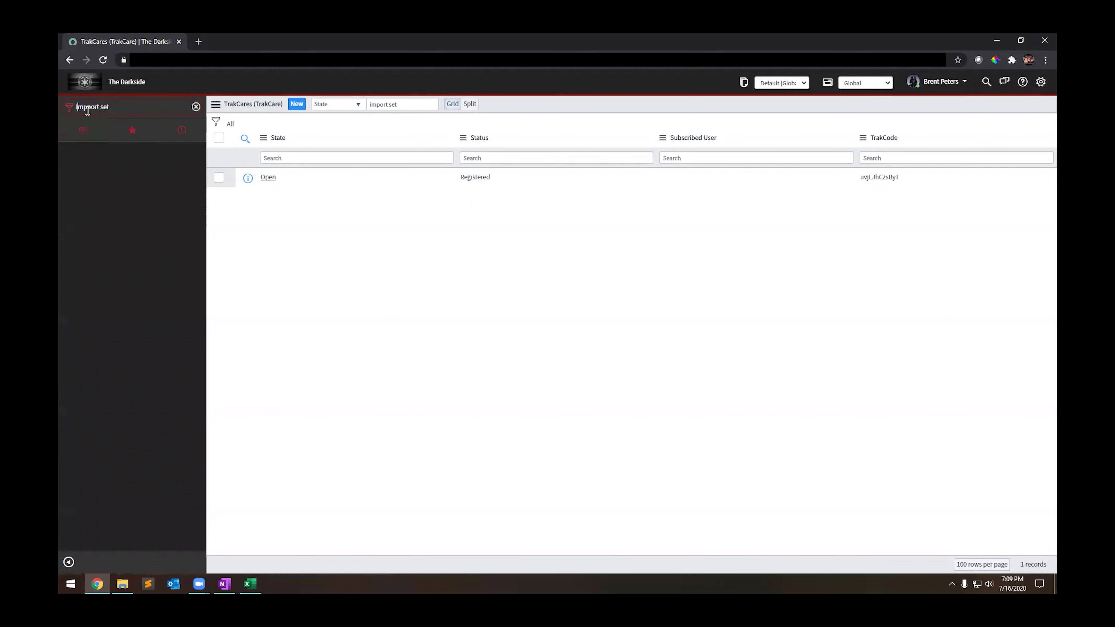
click(92, 125)
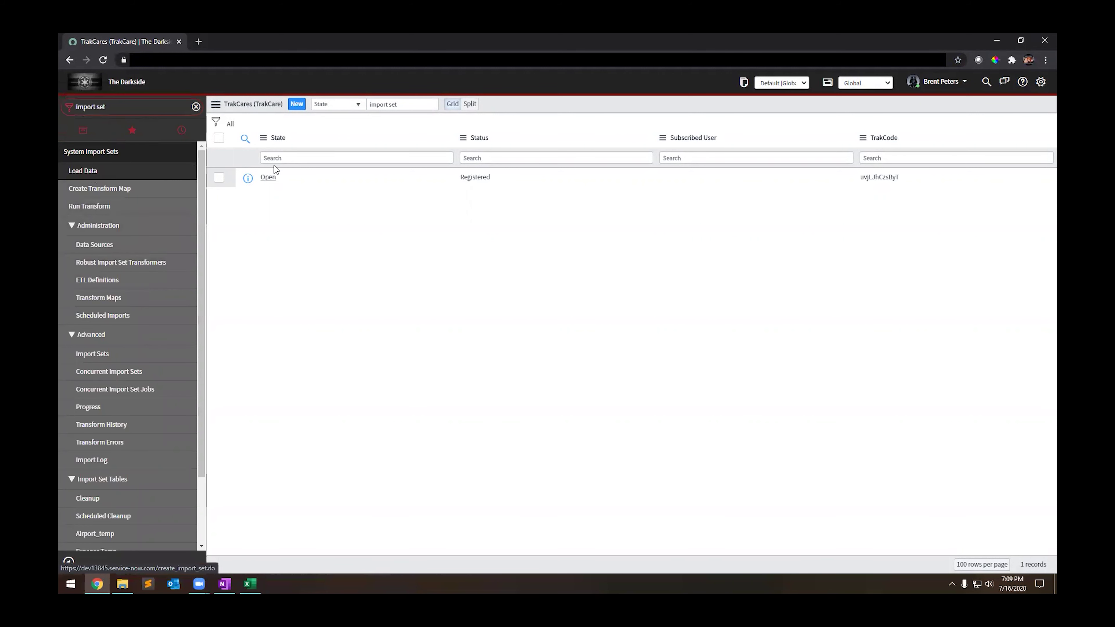
click(92, 175)
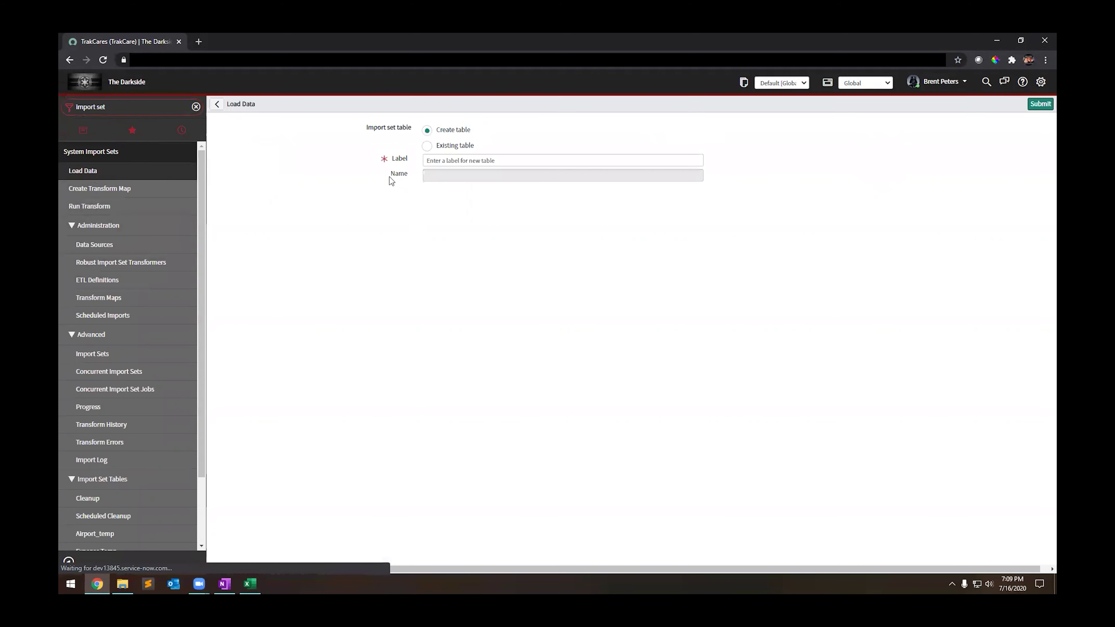
- Label the new import set table "User Test Data" and attach "User Test data import set.xlsx" as its source file
click(433, 160)
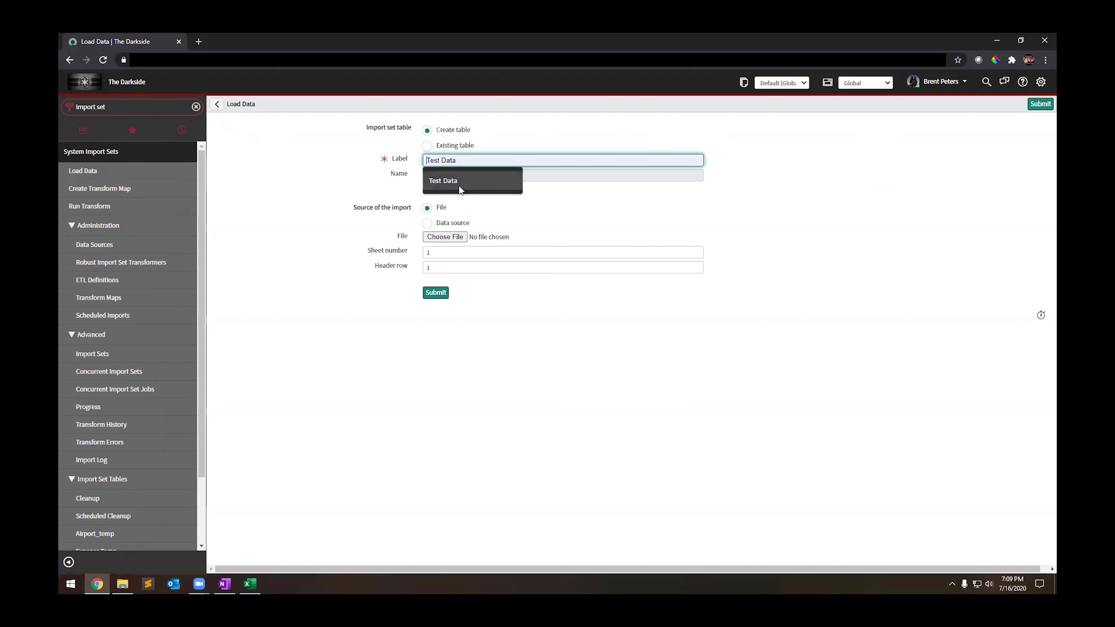
click(450, 184)
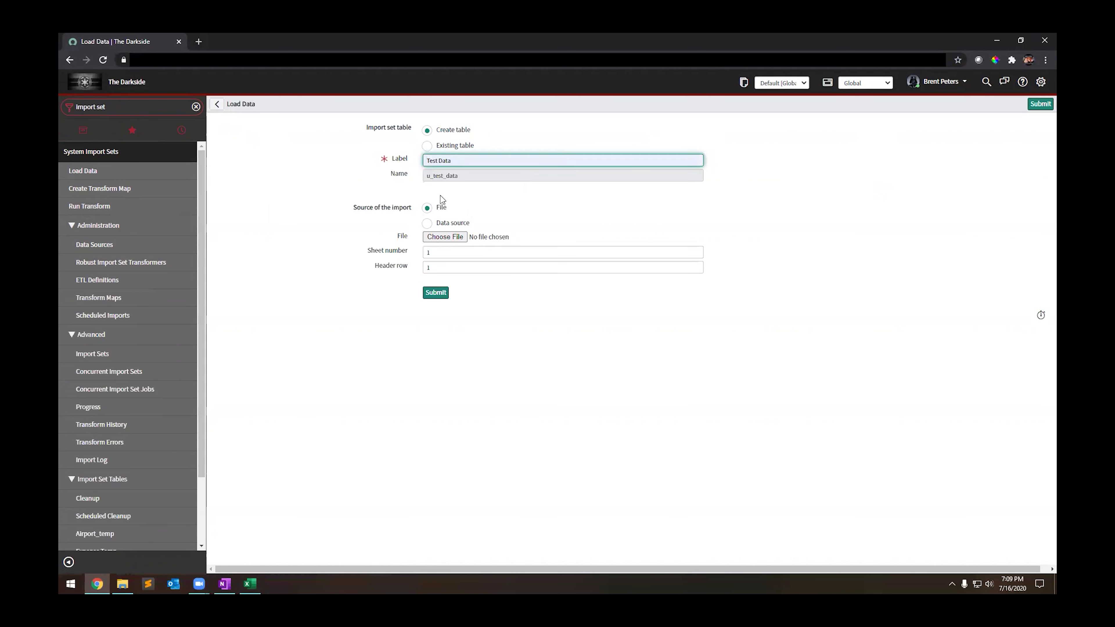
text(User)
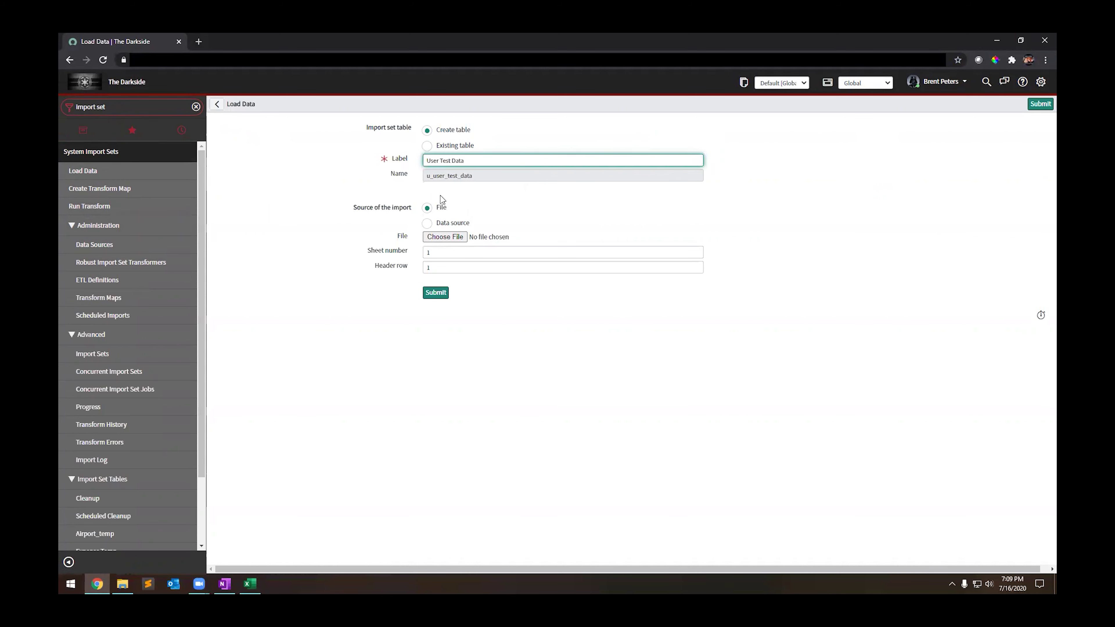
click(444, 238)
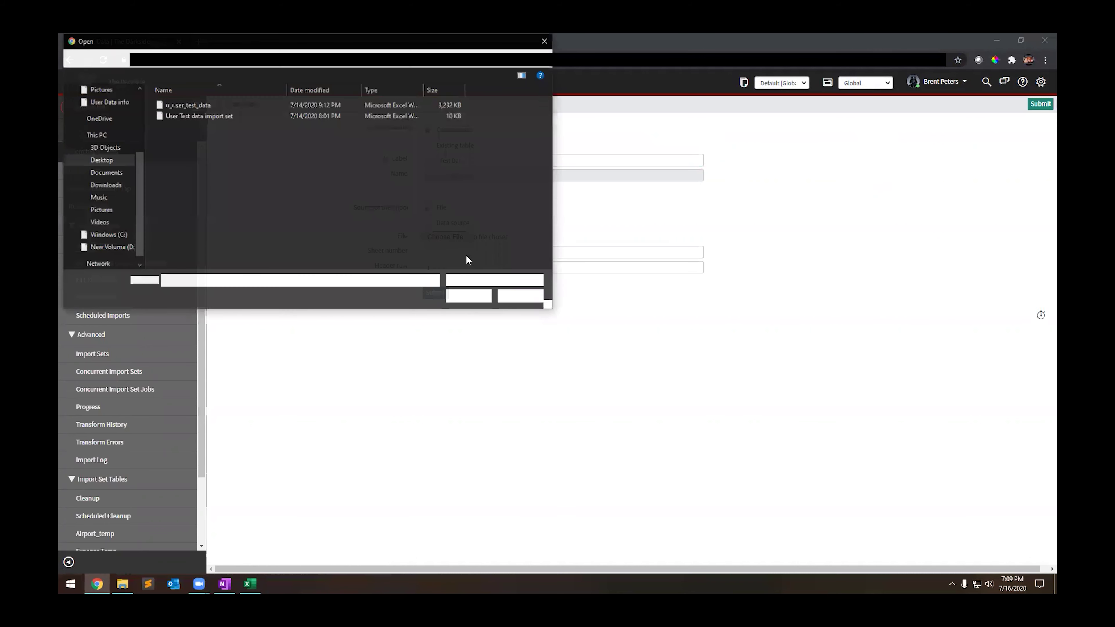
double_click(224, 115)
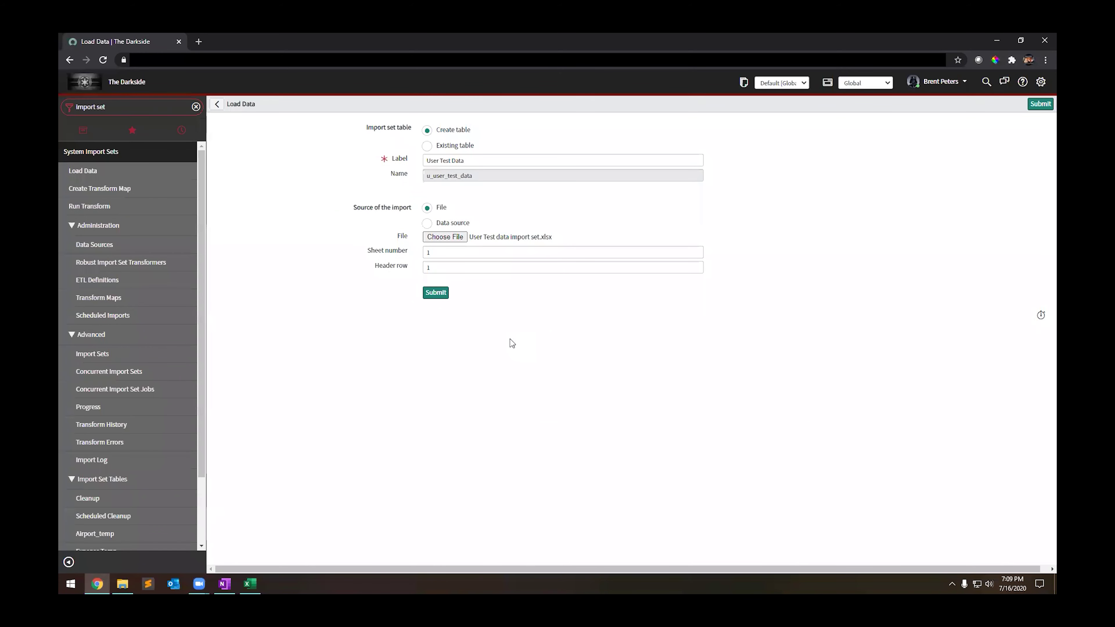
- Review the column headers of the source workbook in Excel and submit the Load Data form back in Chrome
click(250, 583)
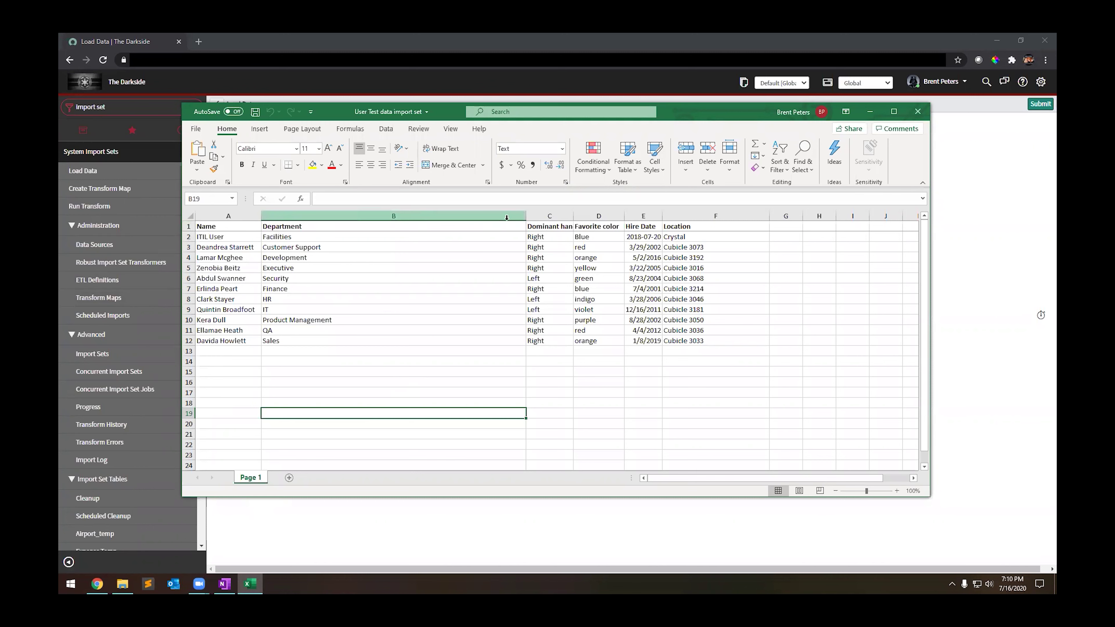
click(869, 111)
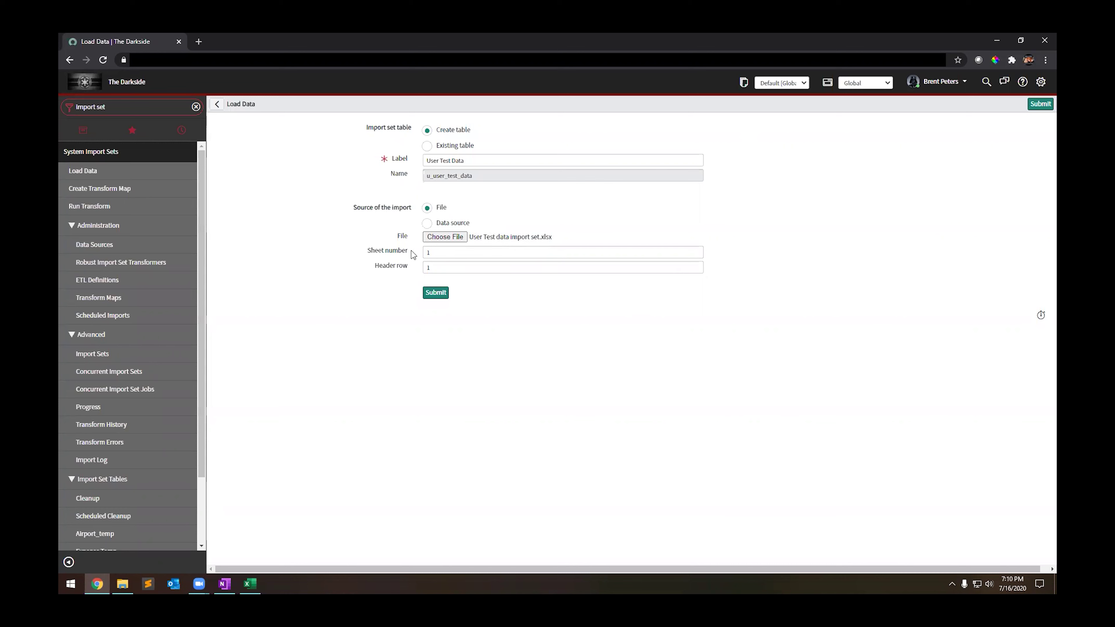
click(438, 267)
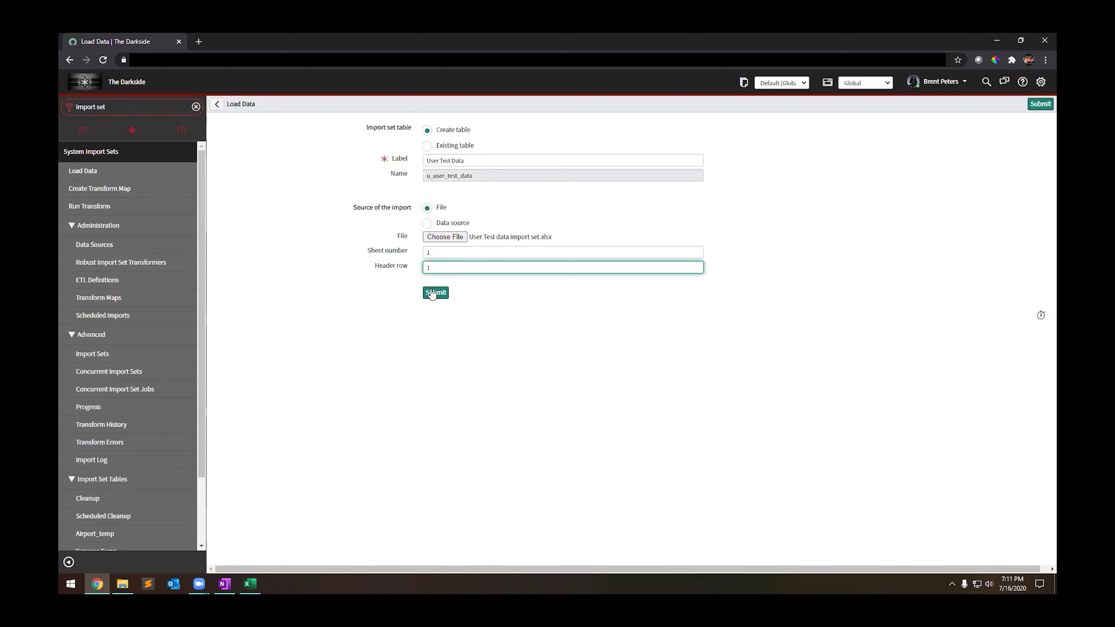
click(436, 294)
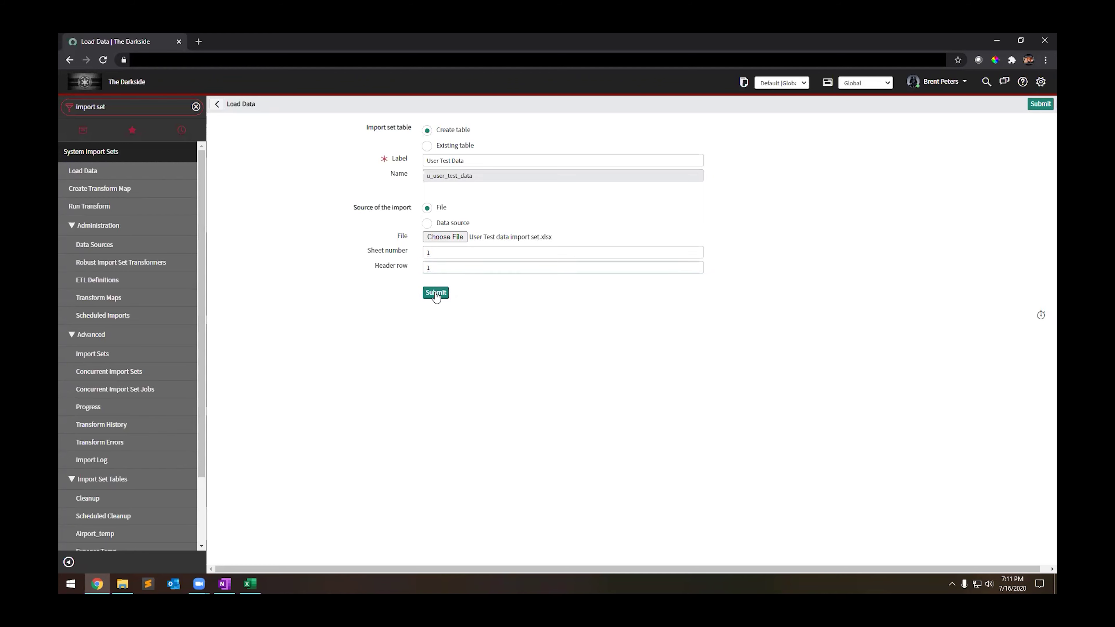
- Relabel the new import set table as "User Test Data1" and resubmit the Load Data form
click(652, 127)
click(480, 175)
double_click(478, 175)
click(476, 161)
text(1)
click(435, 293)
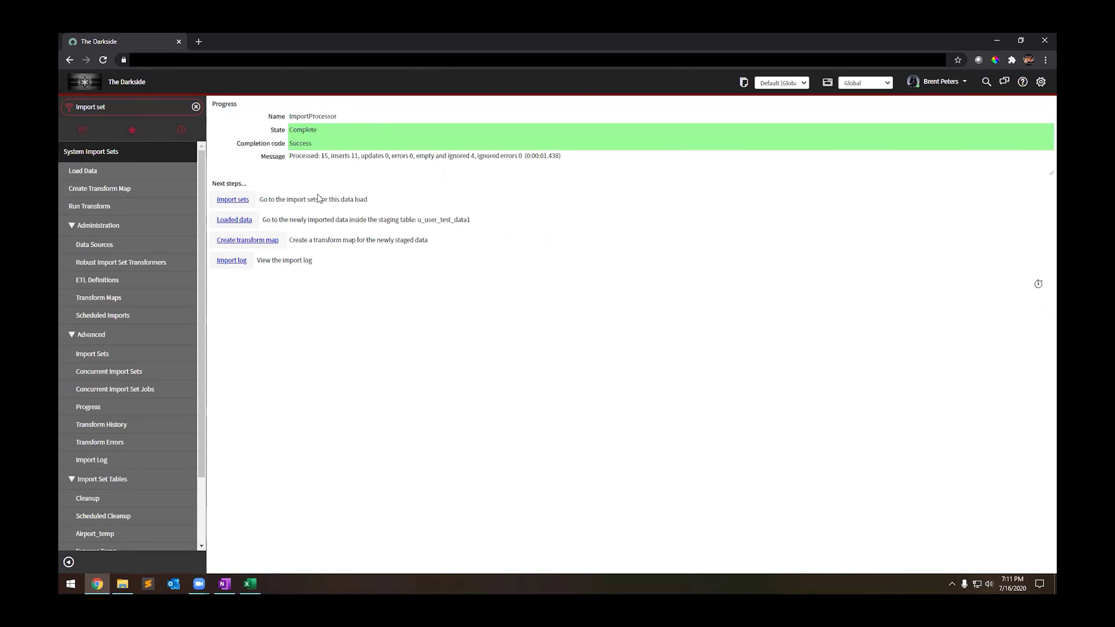
- Review the import's state and completion code, check the import sets for this data load, and return to the progress page
click(302, 129)
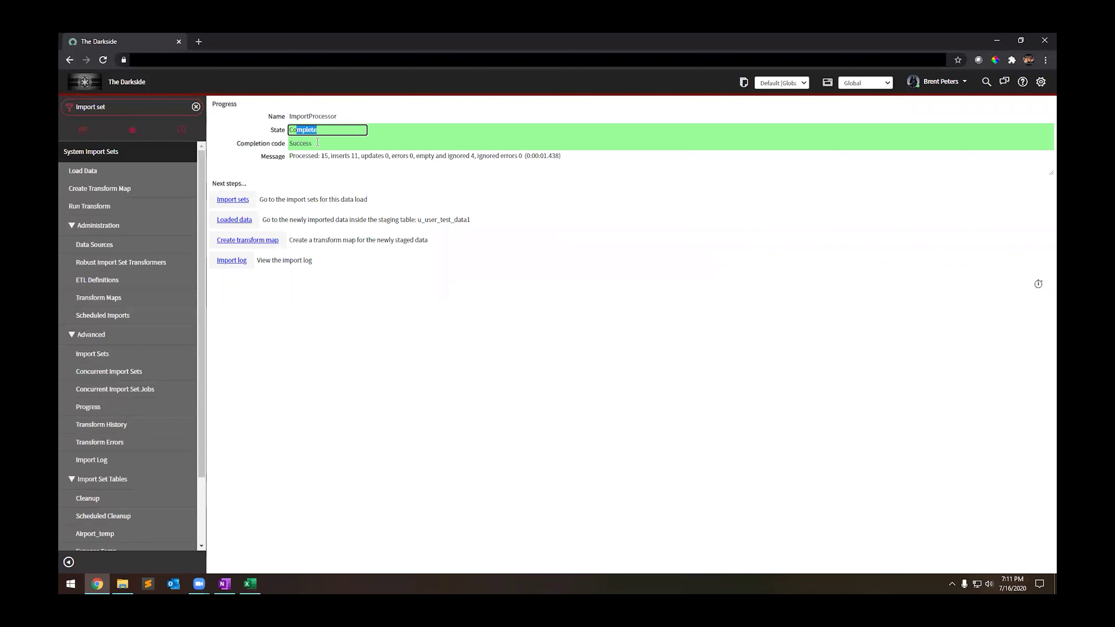
click(300, 143)
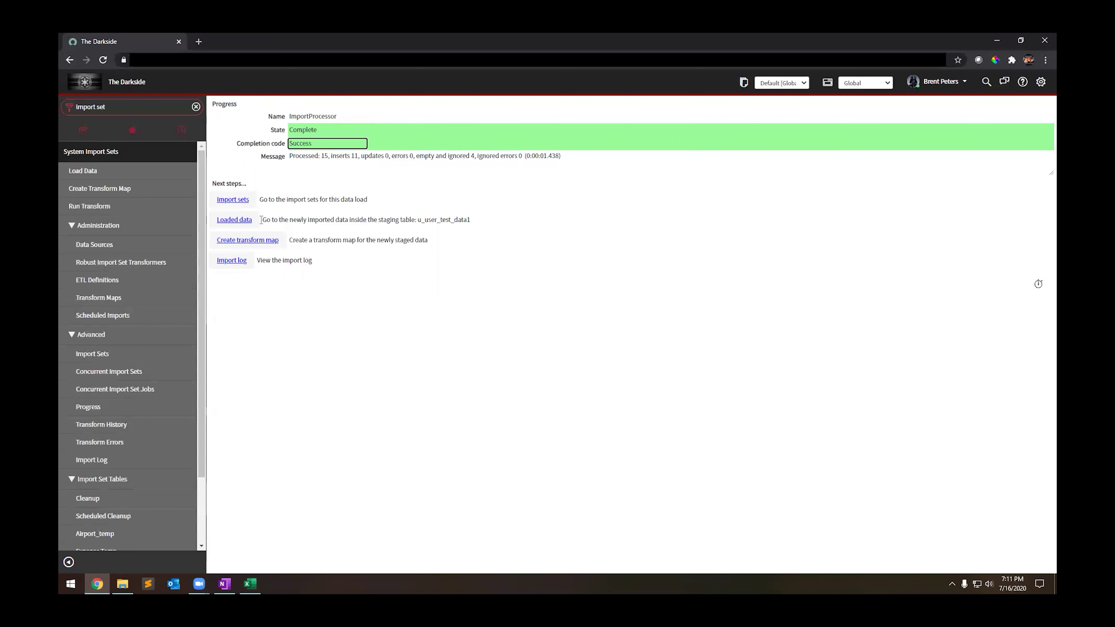
click(225, 584)
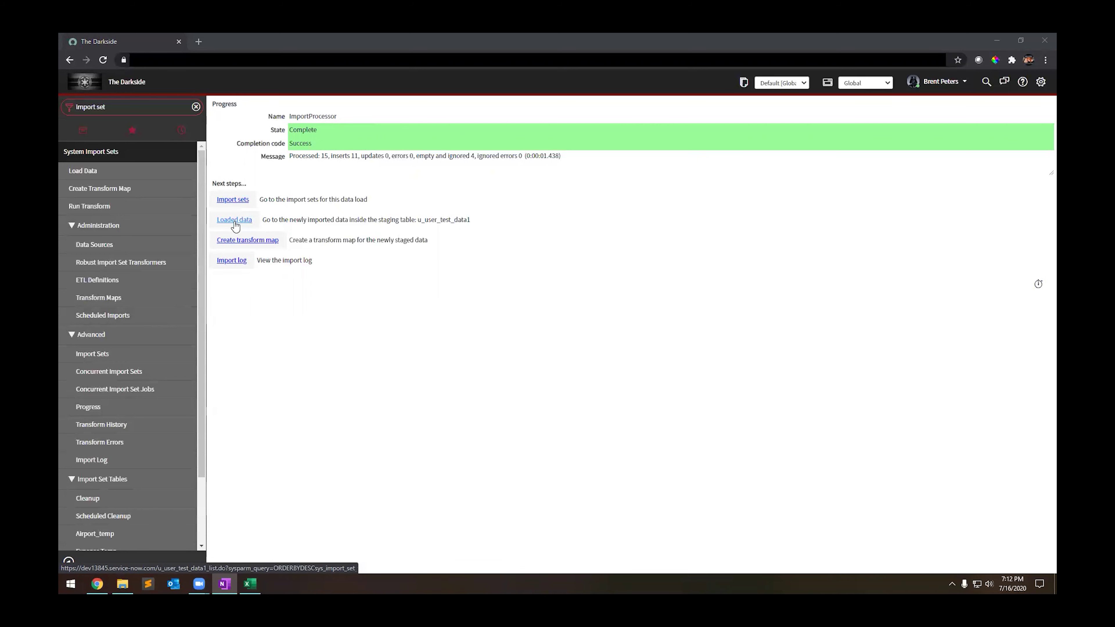
click(235, 201)
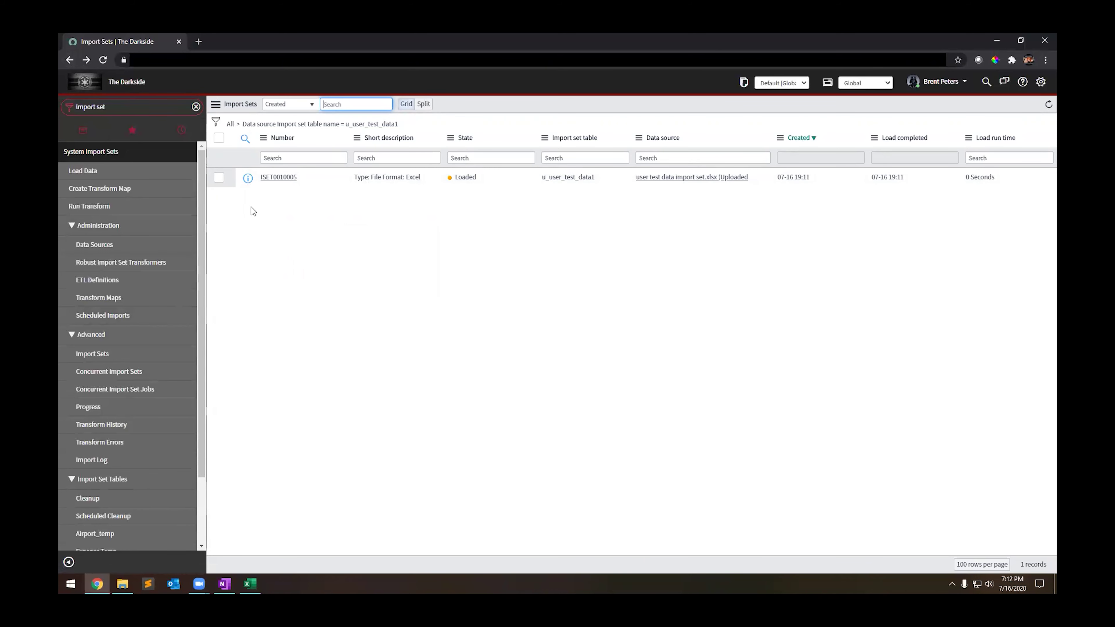
click(68, 61)
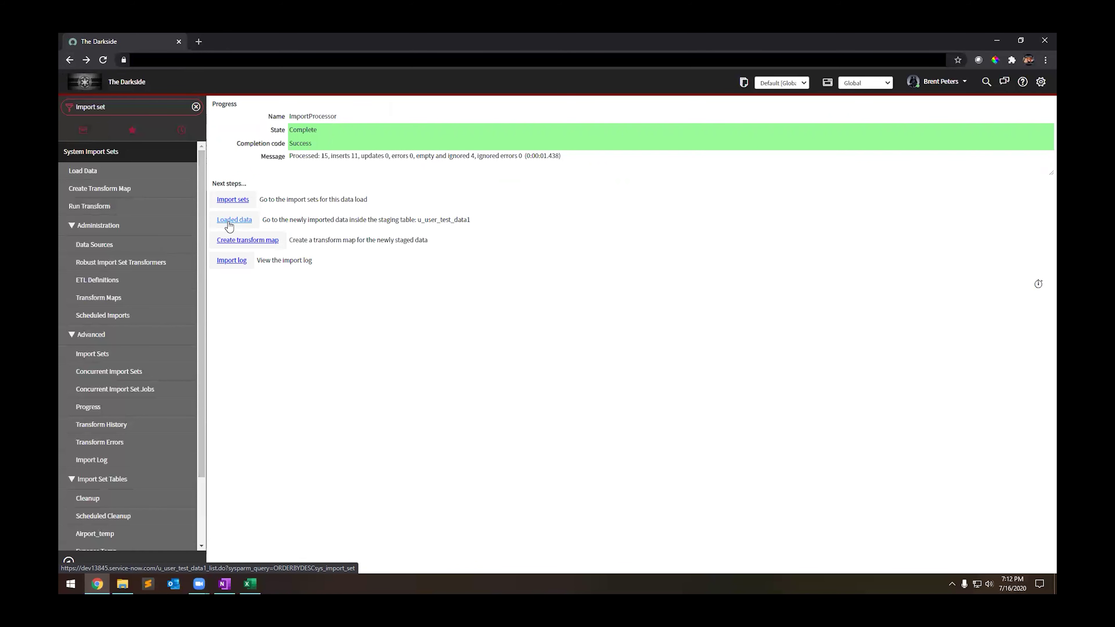
- Inspect the loaded data in the staging table, open the row 9 record, and go back to the progress page
click(229, 224)
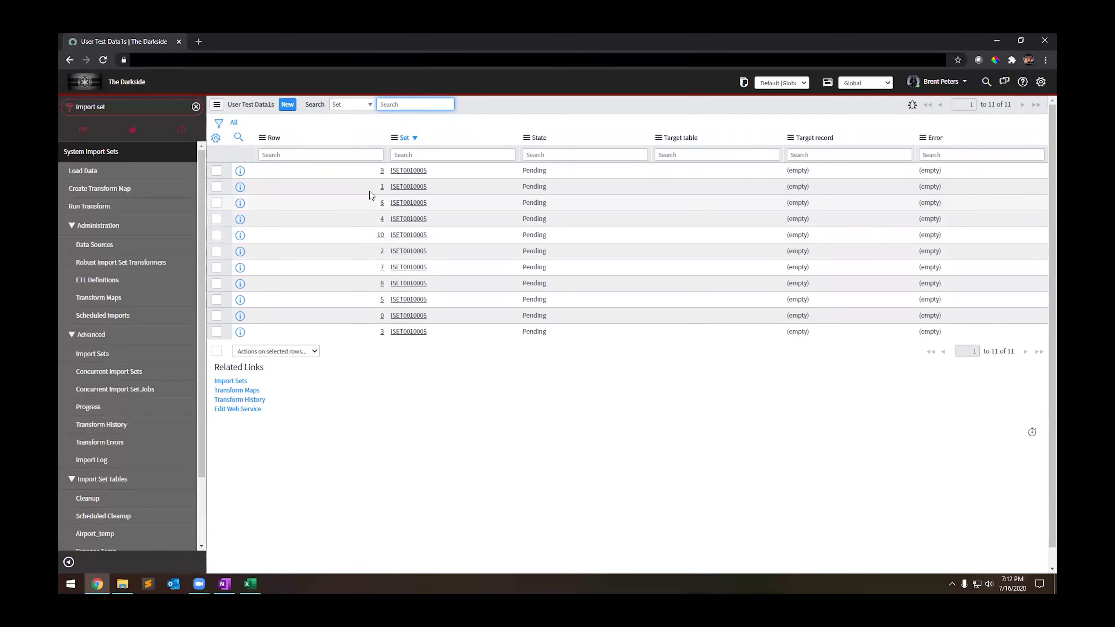
click(382, 172)
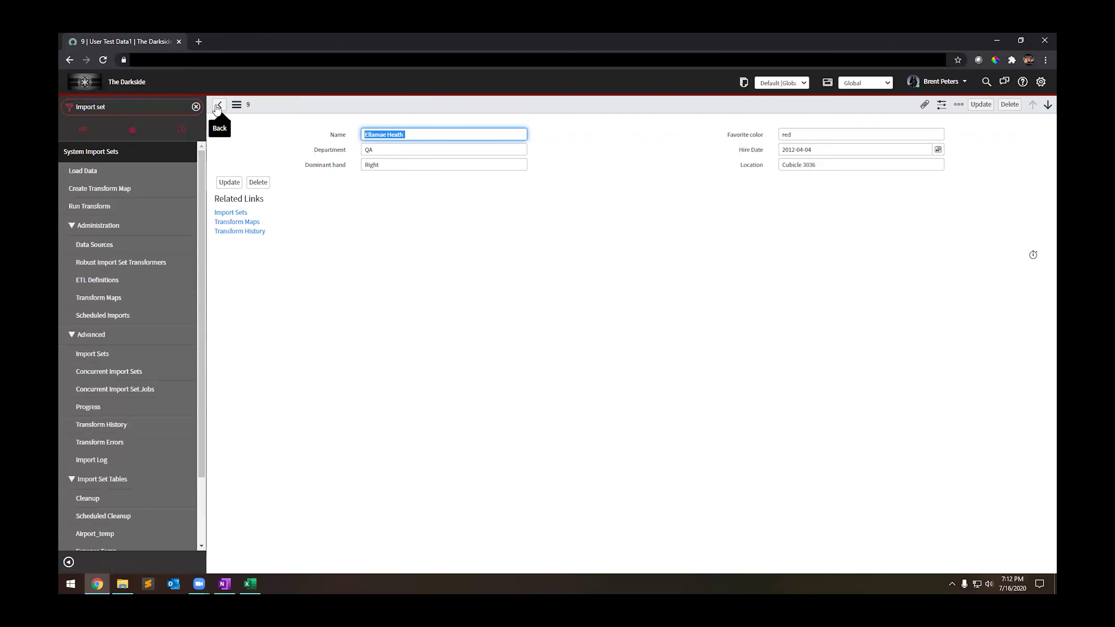
click(217, 107)
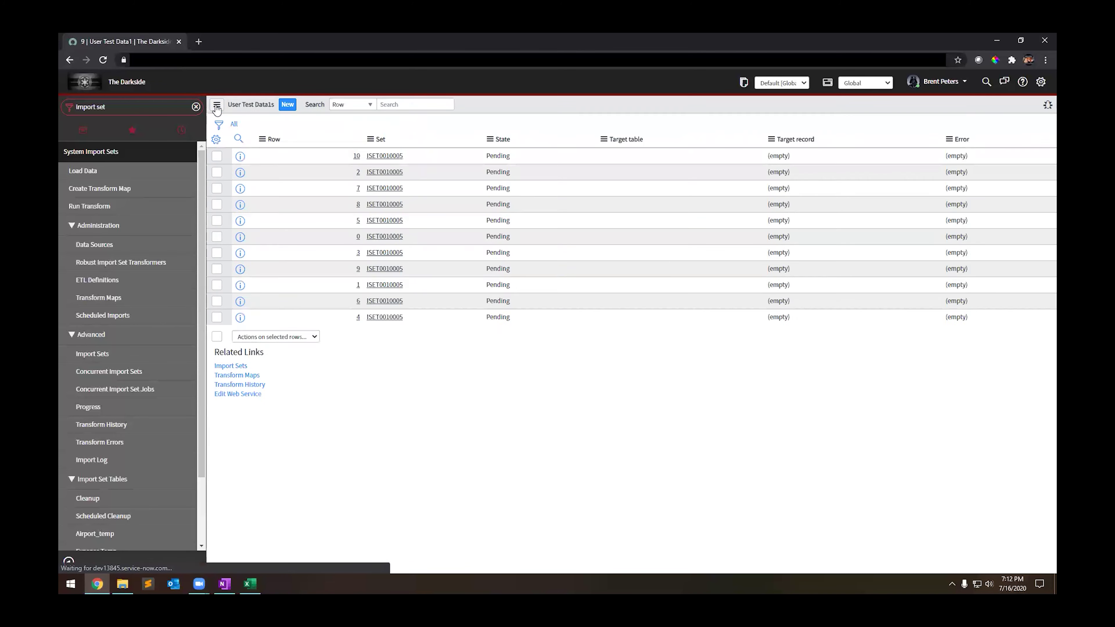
click(70, 62)
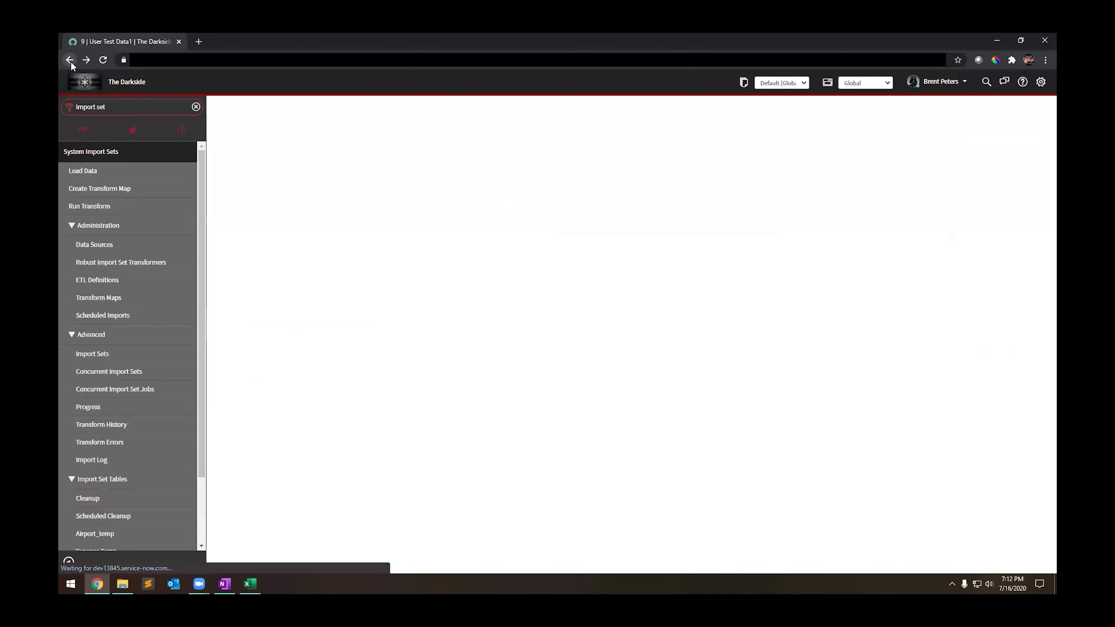
click(70, 62)
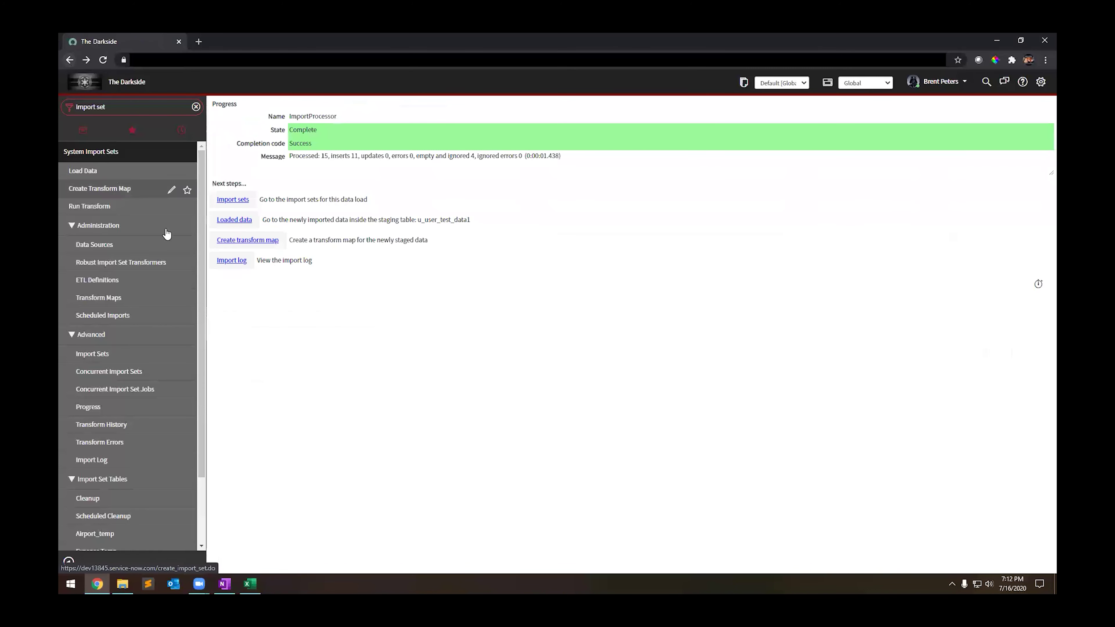
- Start a new transform map for the staged data and name it "User tst data"
click(249, 245)
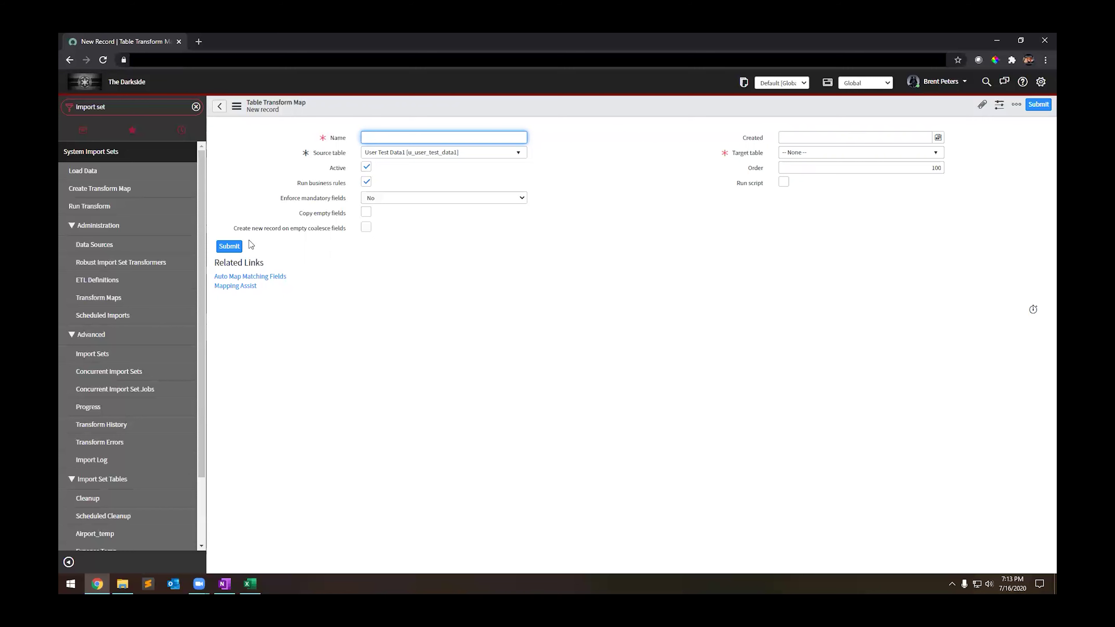
text(User TE)
key(BackSpace)
key(BackSpace)
key(BackSpace)
text(tst data)
key(alt+Tab)
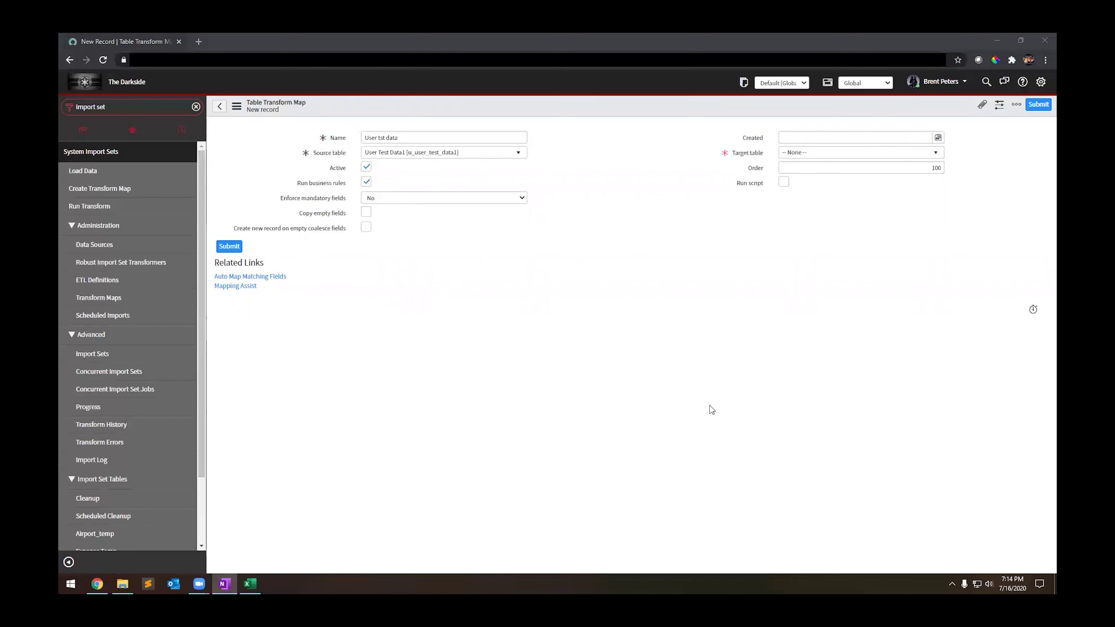
- Switch Run business rules off and on again and keep Enforce mandatory fields set to No
click(366, 182)
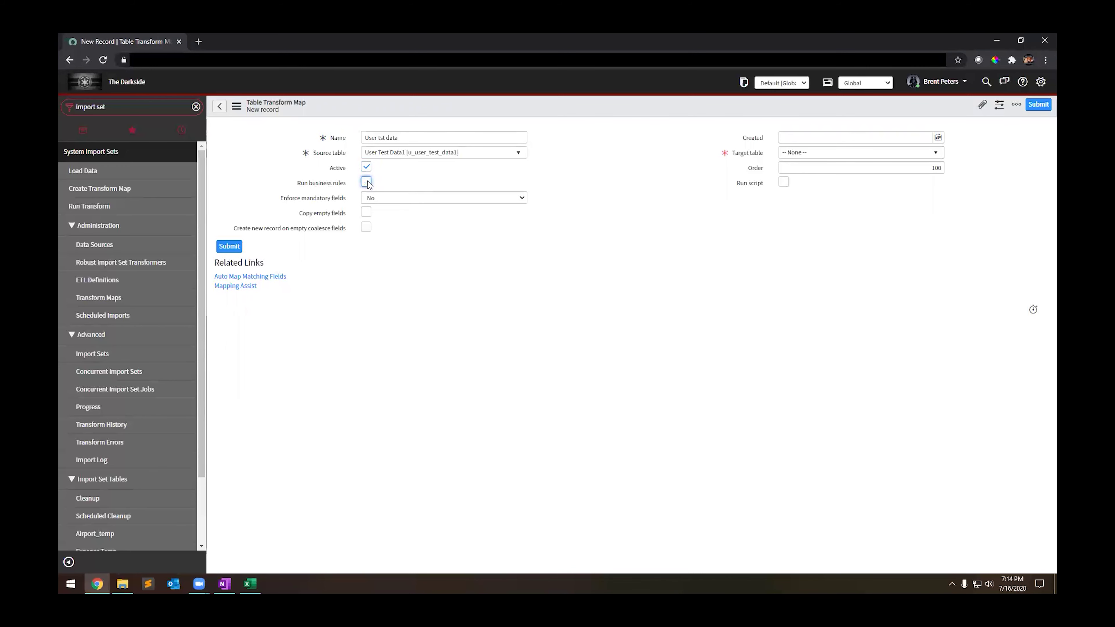
click(367, 183)
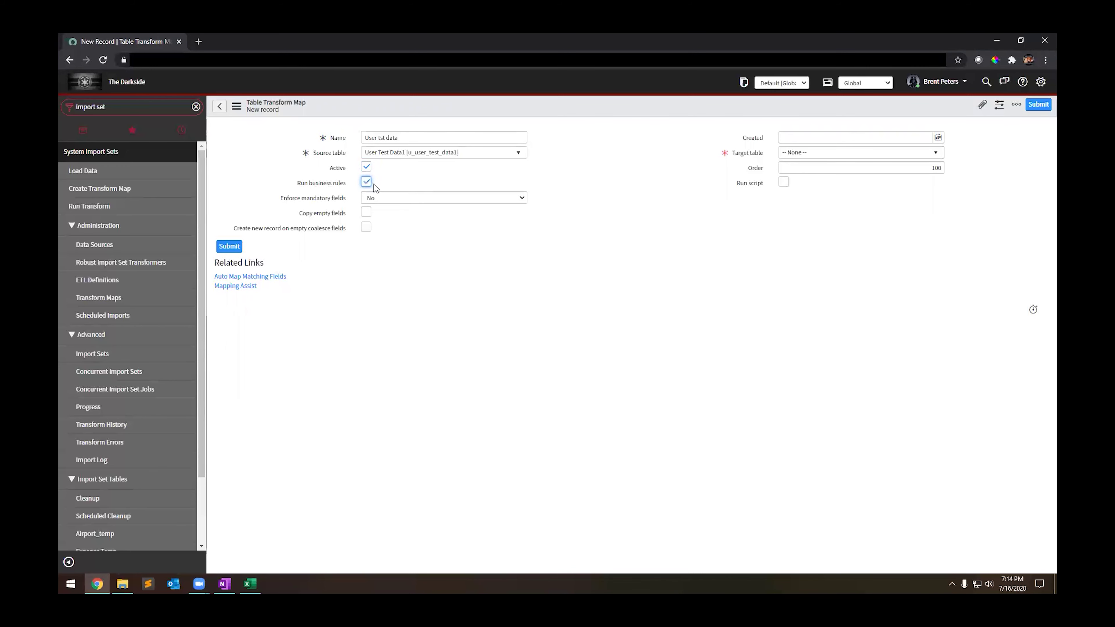
click(380, 203)
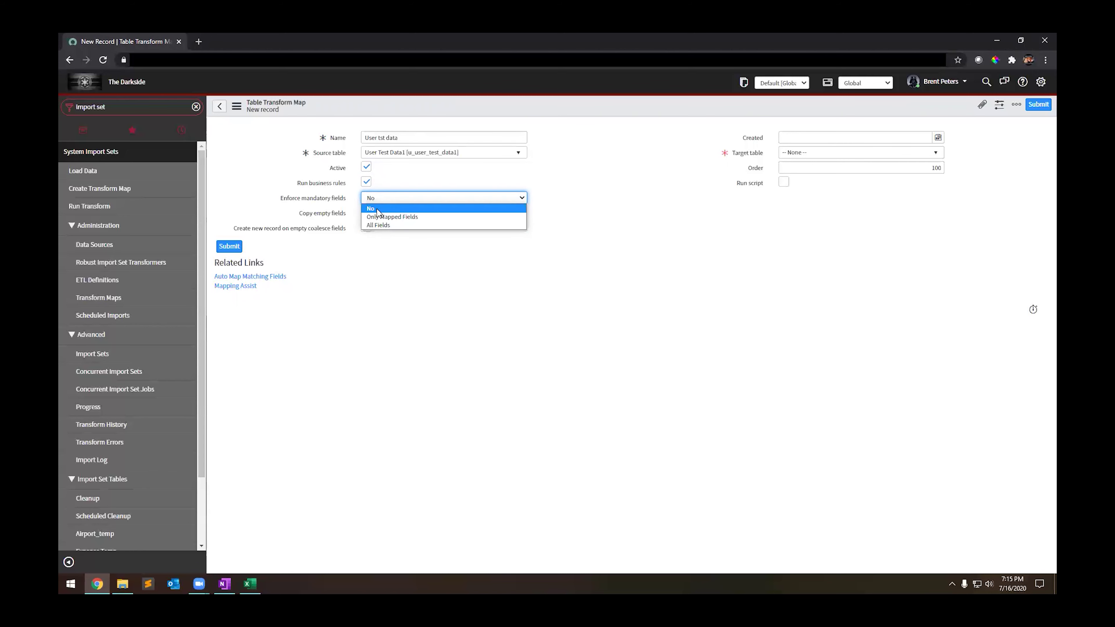
click(376, 210)
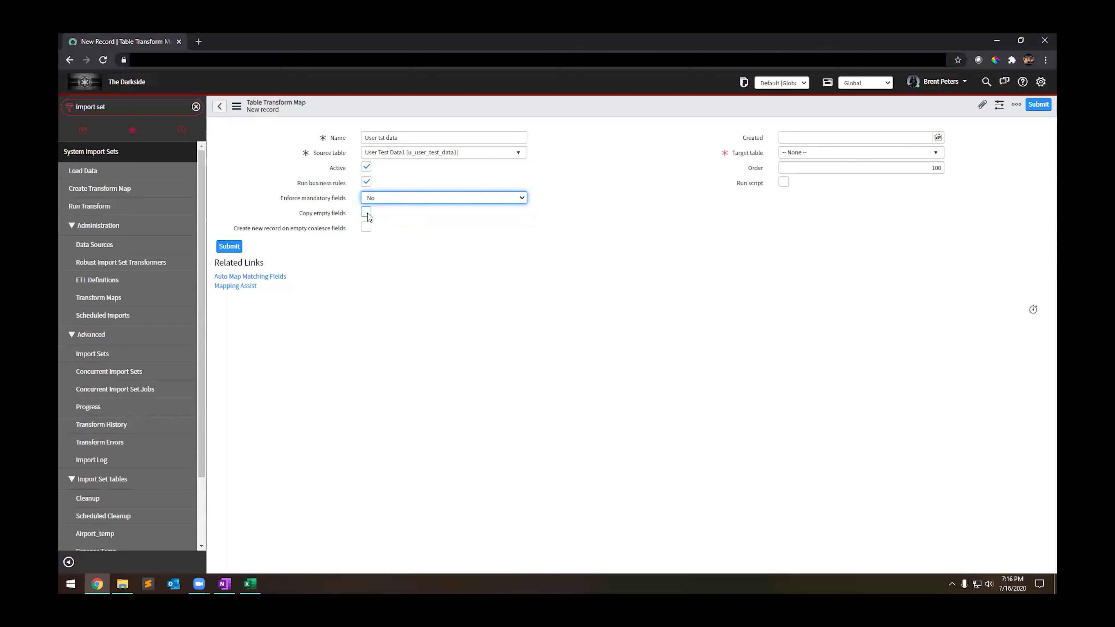
- Set the transform map's target table to User test data [u_user_test_data] and save the record without leaving it
click(803, 153)
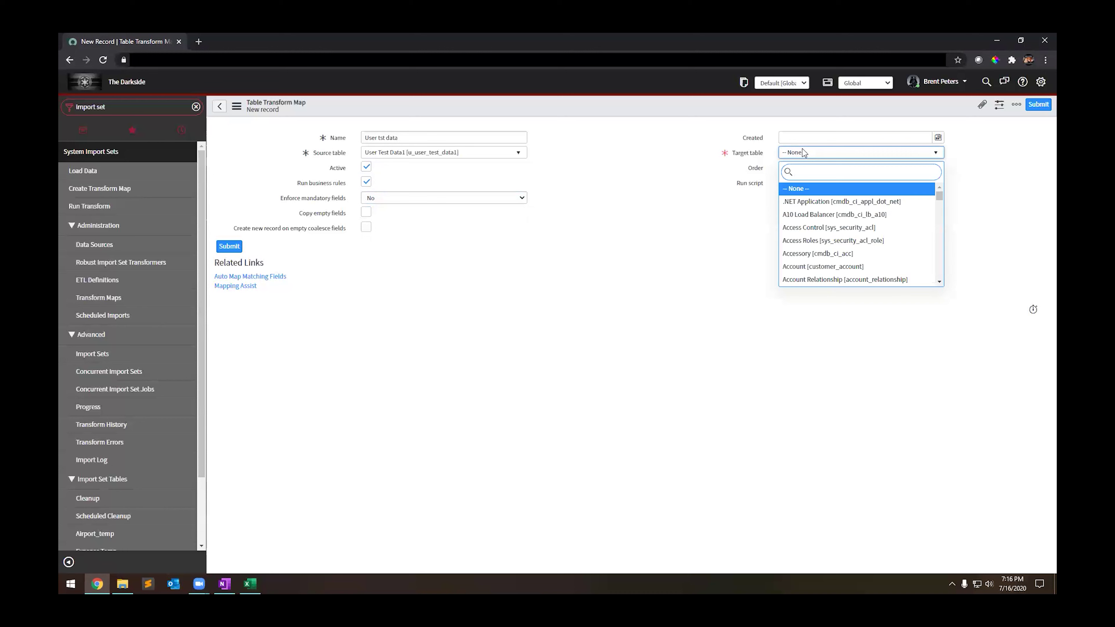
text(user test)
click(796, 213)
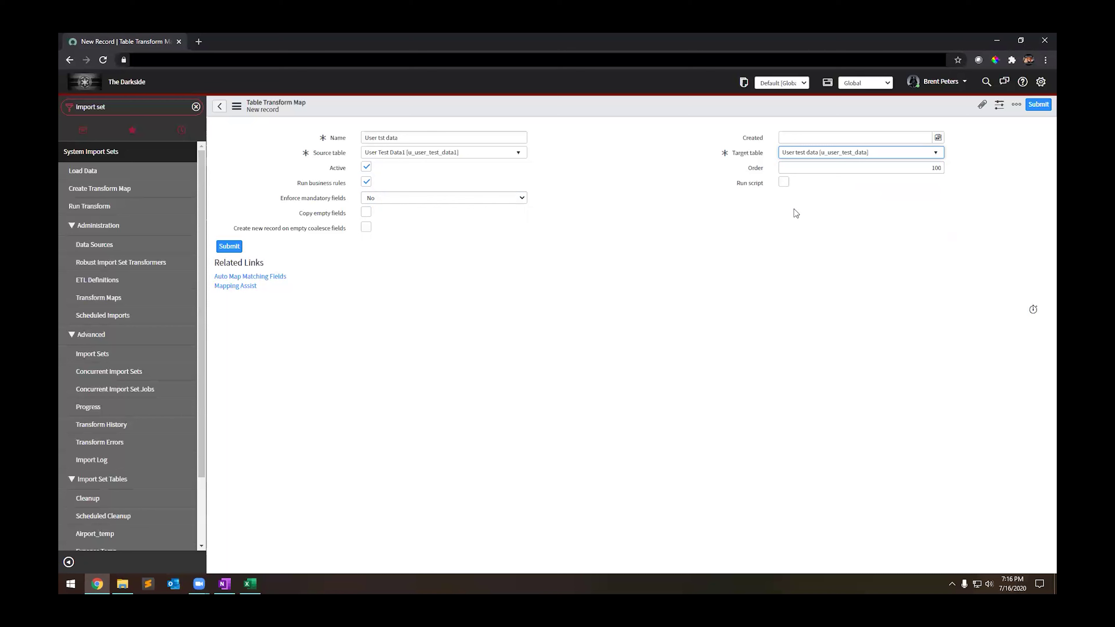
right_click(557, 111)
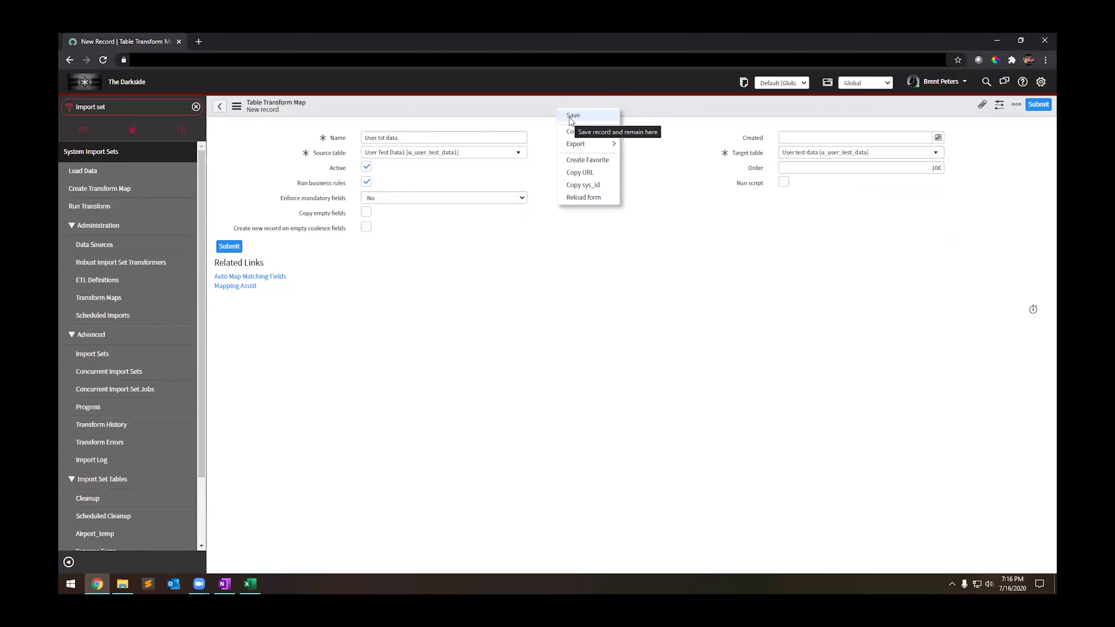
click(572, 116)
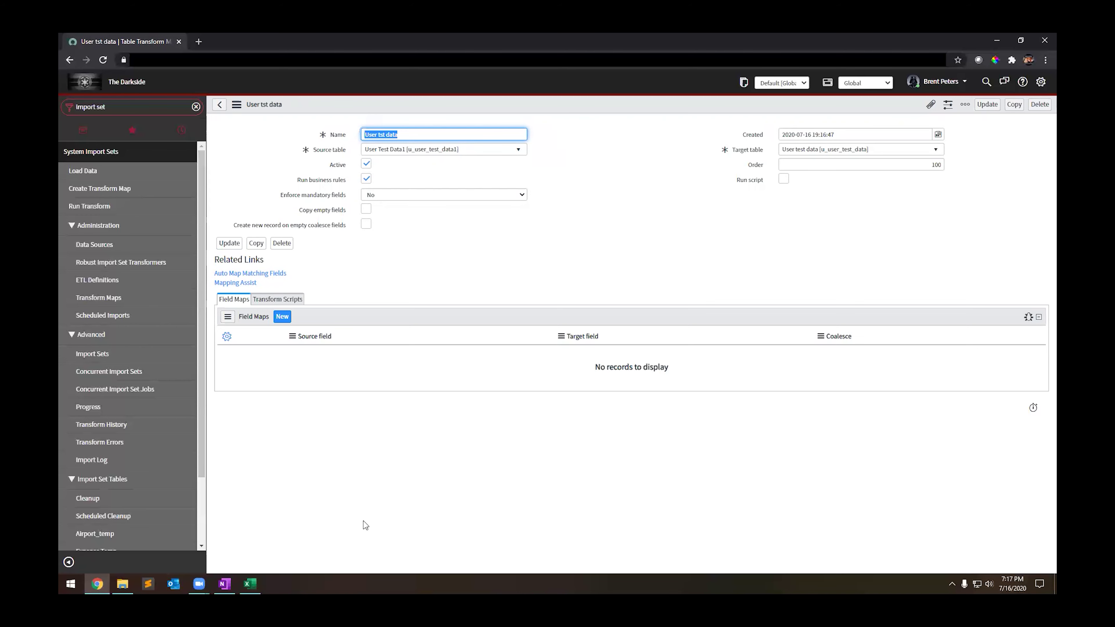
- Switch to Excel to check the columns of the source workbook and return to the transform map in Chrome
click(249, 583)
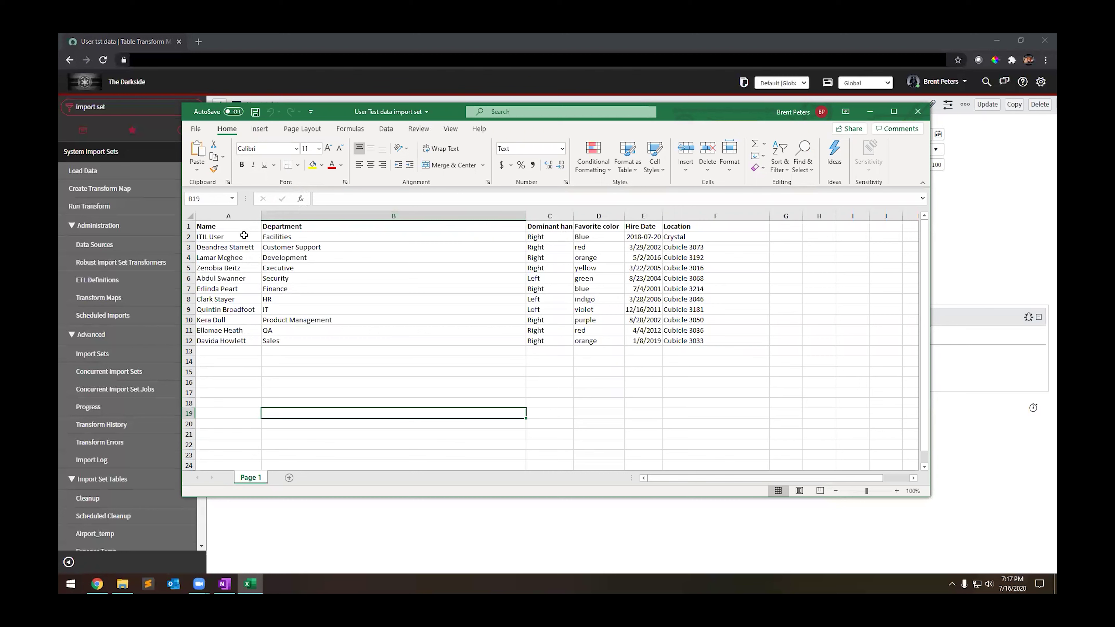
click(869, 111)
click(503, 255)
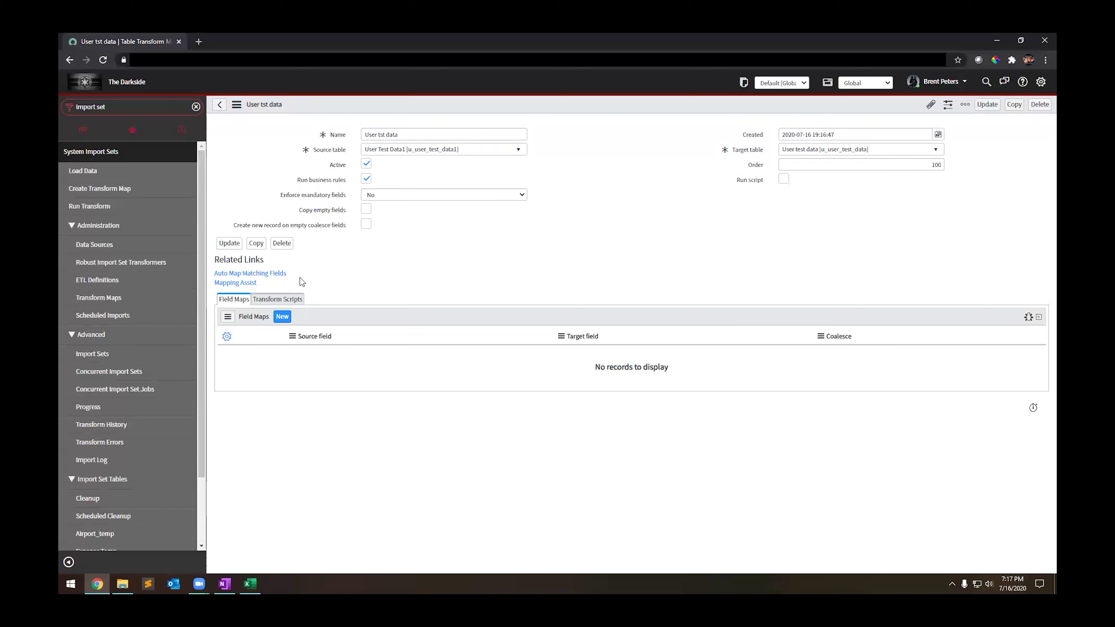
- Open Mapping Assist for the transform map and pair the source field Name with the target field Name
click(253, 284)
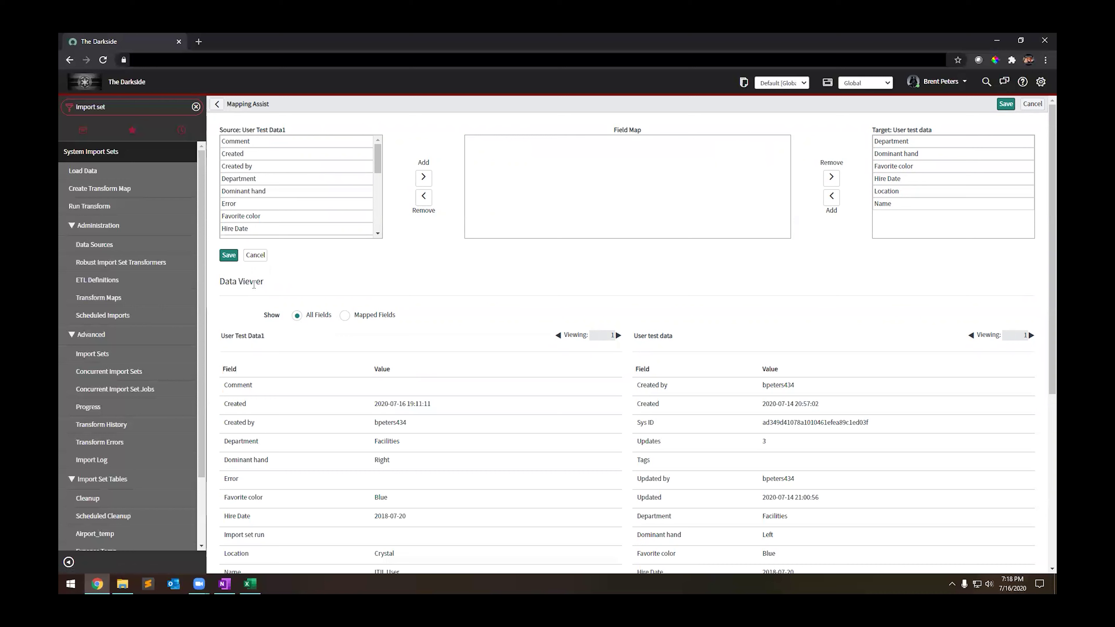
drag(379, 167, 380, 185)
drag(258, 181, 427, 180)
click(887, 203)
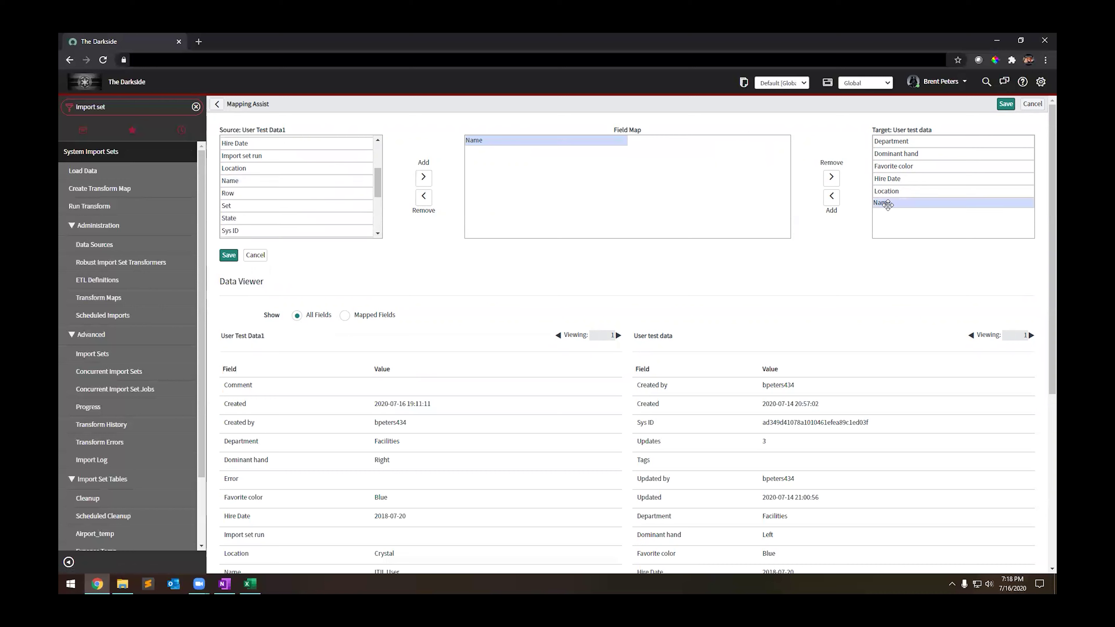
click(831, 197)
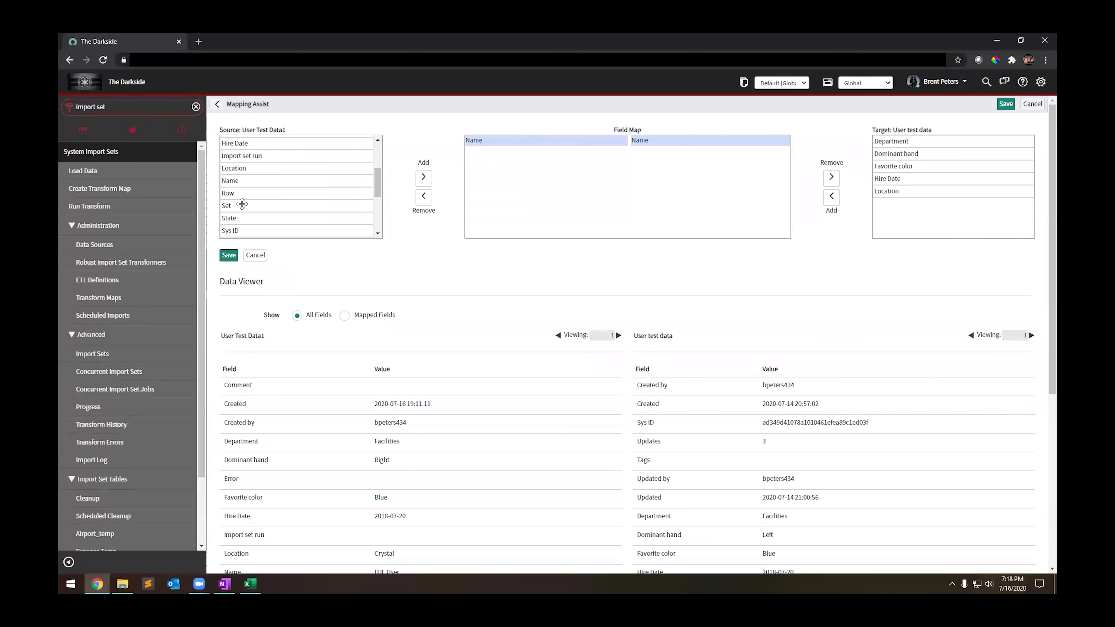
- Pair the source field Location with the target field Location in the field map
click(245, 168)
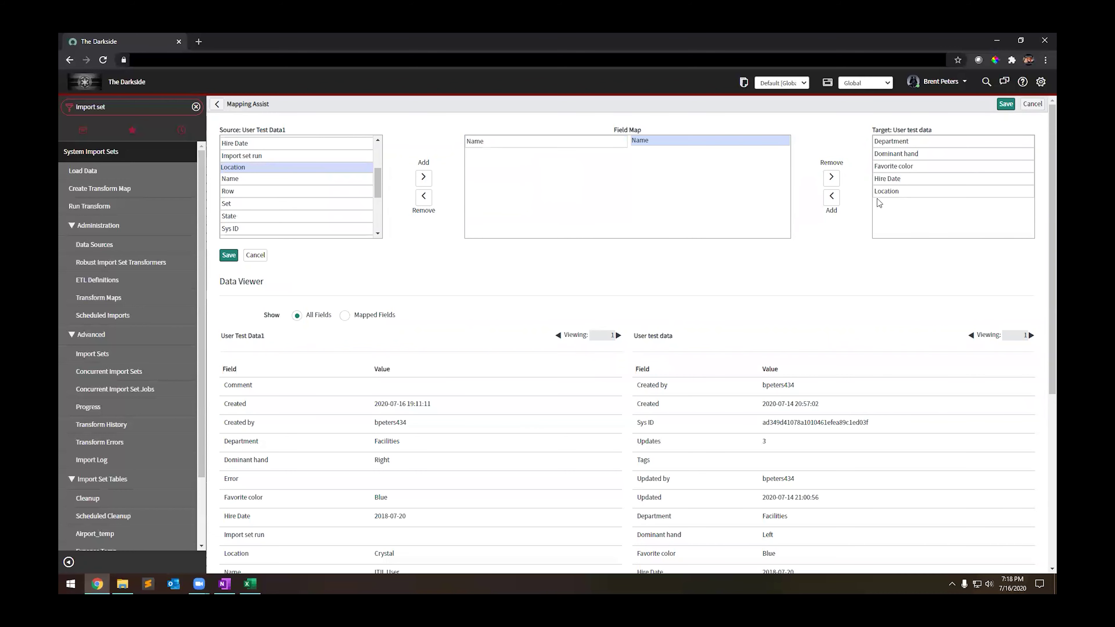
click(883, 191)
click(831, 197)
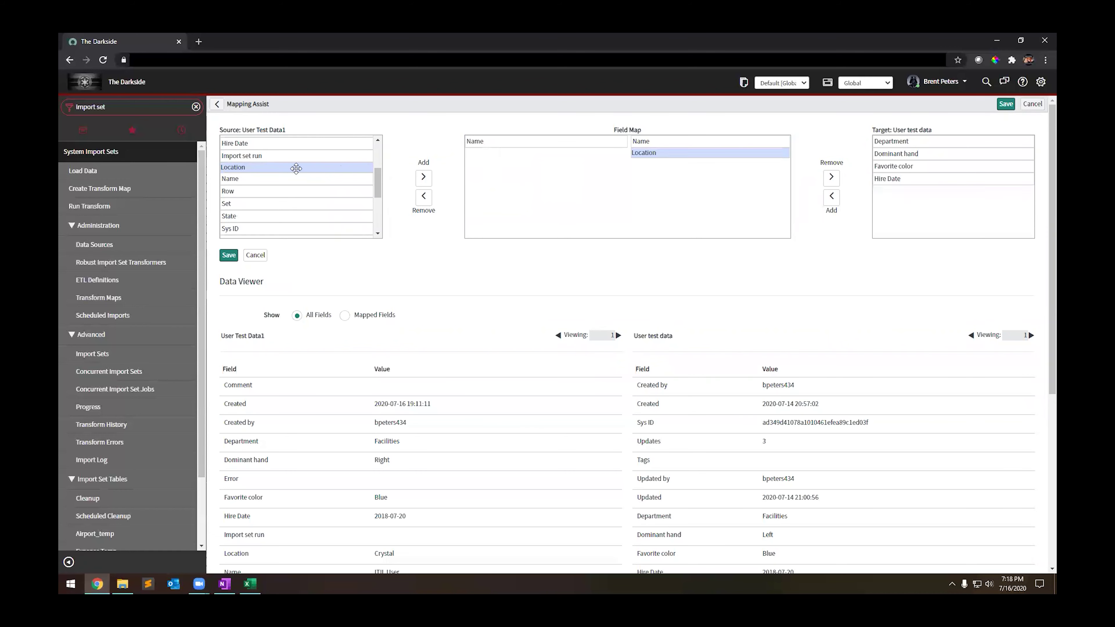
click(423, 178)
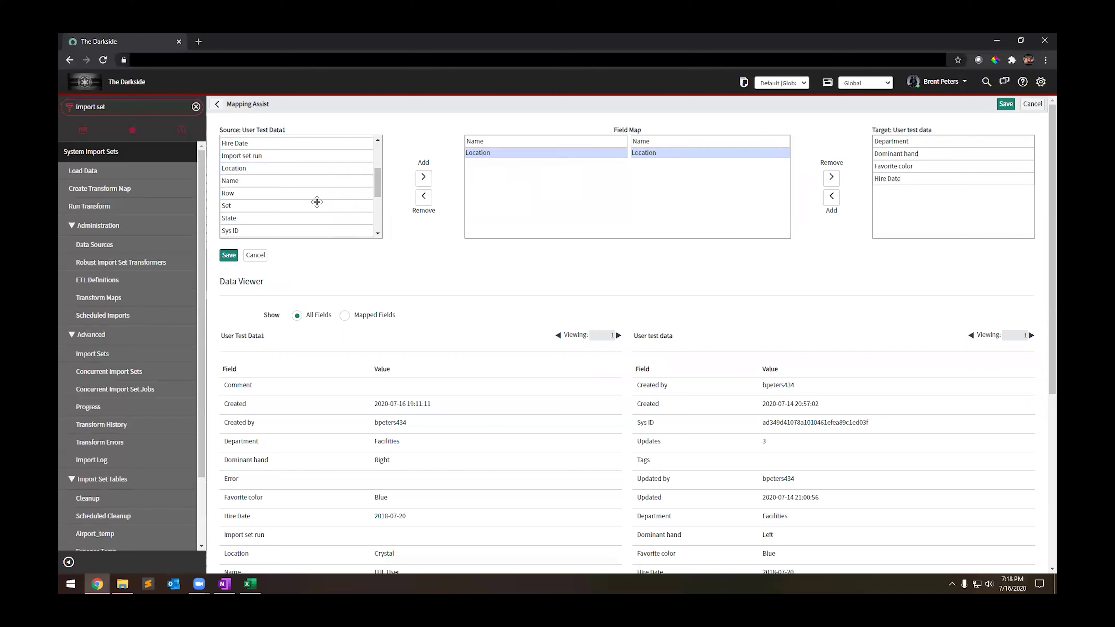
- Look through the source fields and the Data Viewer values, and cancel Mapping Assist without saving the field pairs
scroll(317, 201, up, 2)
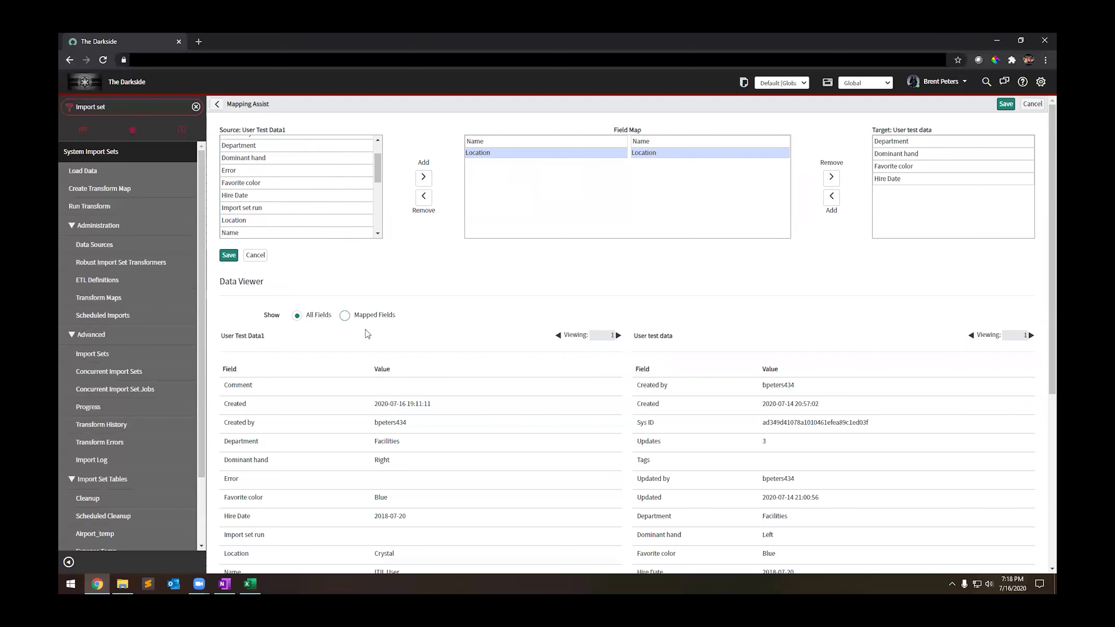
scroll(384, 413, down, 3)
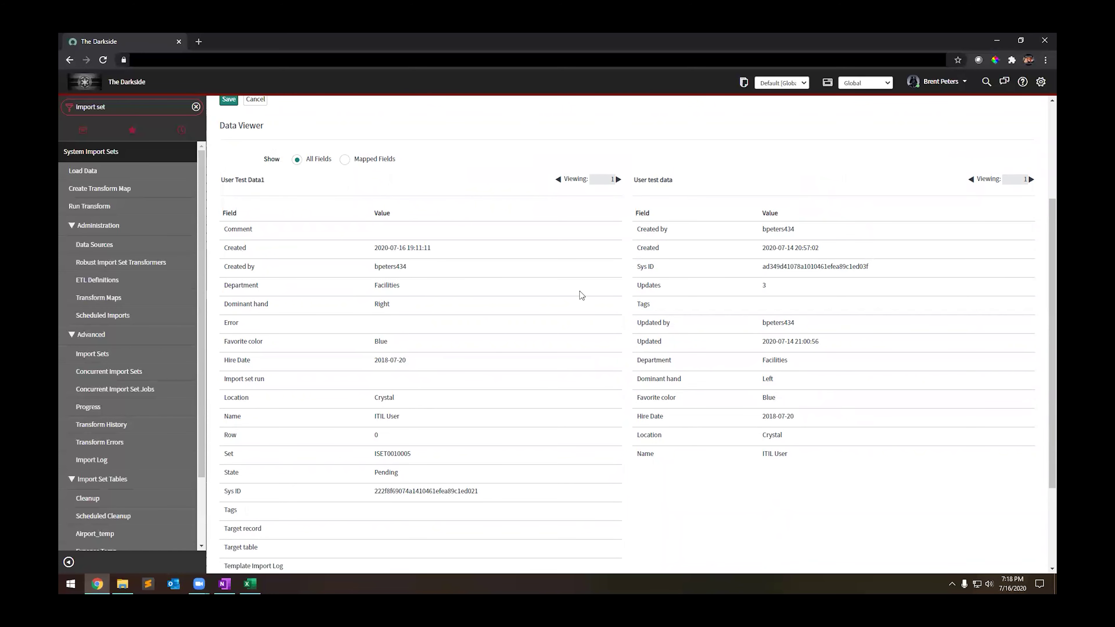
scroll(476, 378, up, 3)
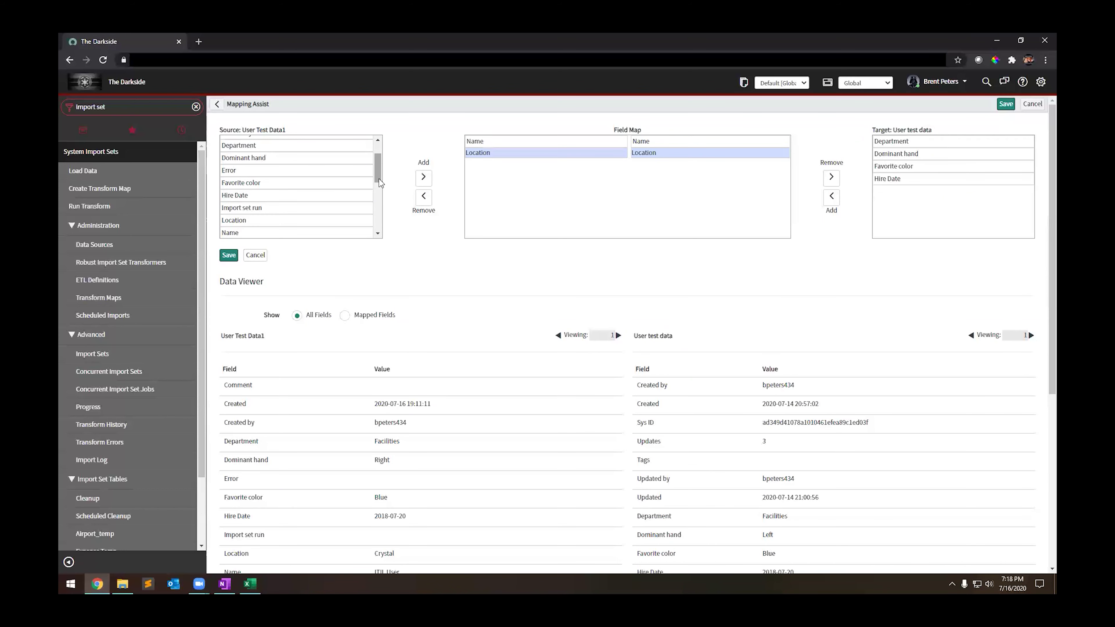
mouse_move(380, 182)
mouse_down()
mouse_move(380, 200)
mouse_move(383, 172)
mouse_move(386, 186)
mouse_up()
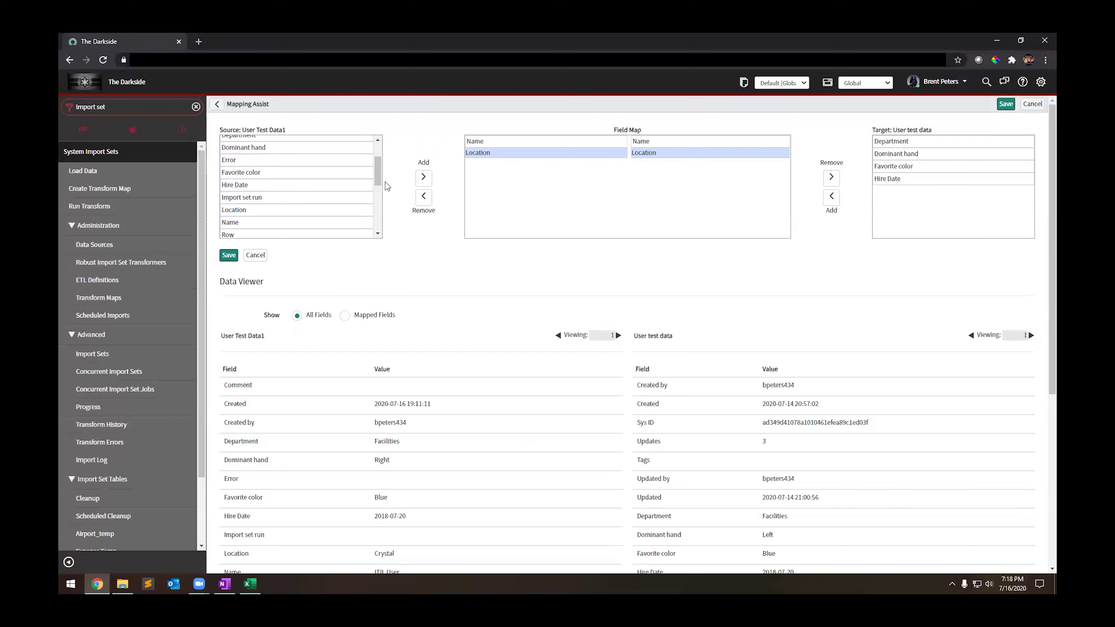
drag(376, 176, 376, 181)
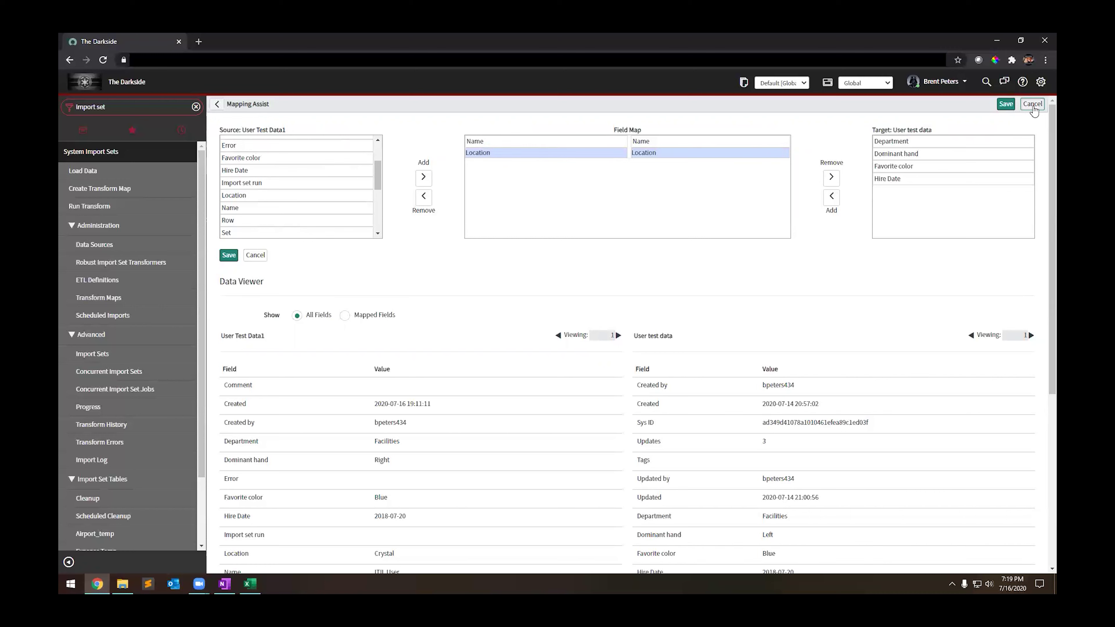
click(1032, 107)
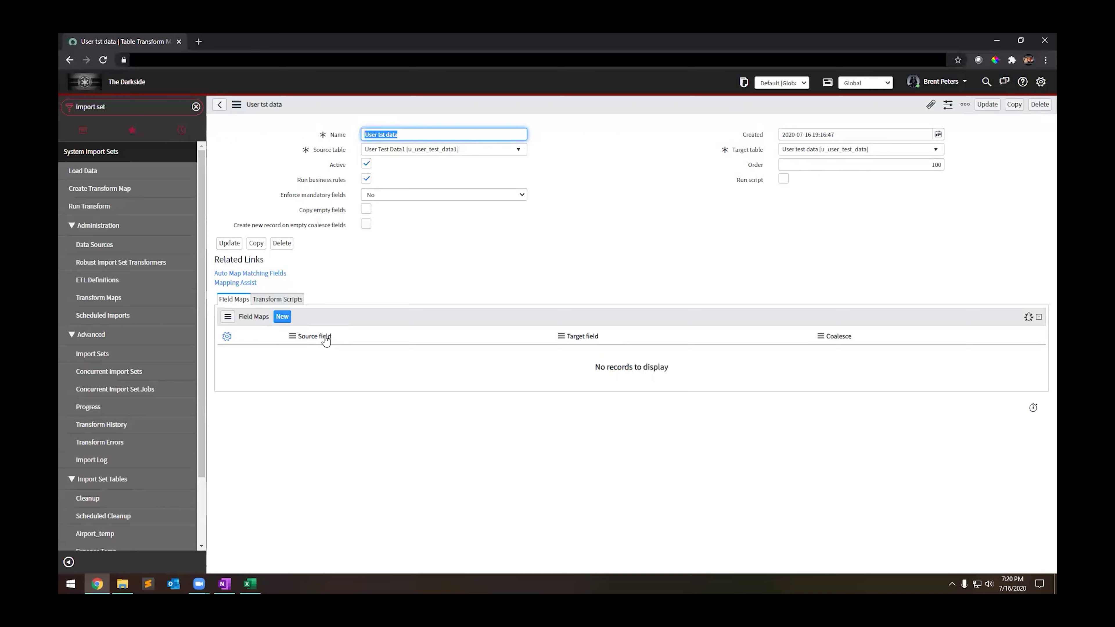
- Auto-map the matching fields between the source and target tables of the User tst data transform map
click(281, 317)
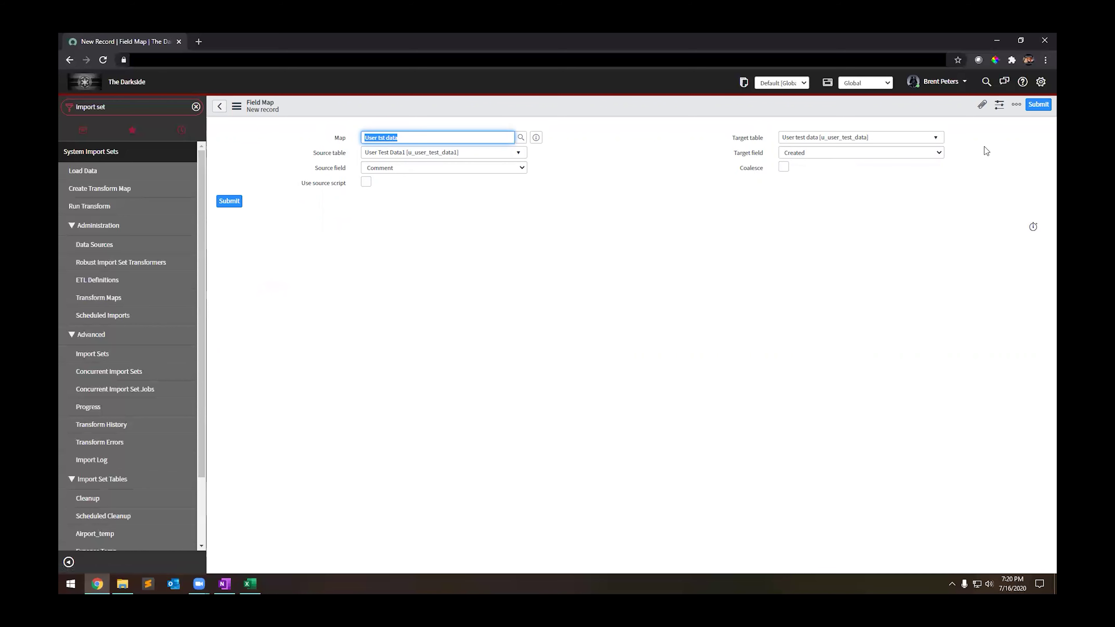
click(219, 106)
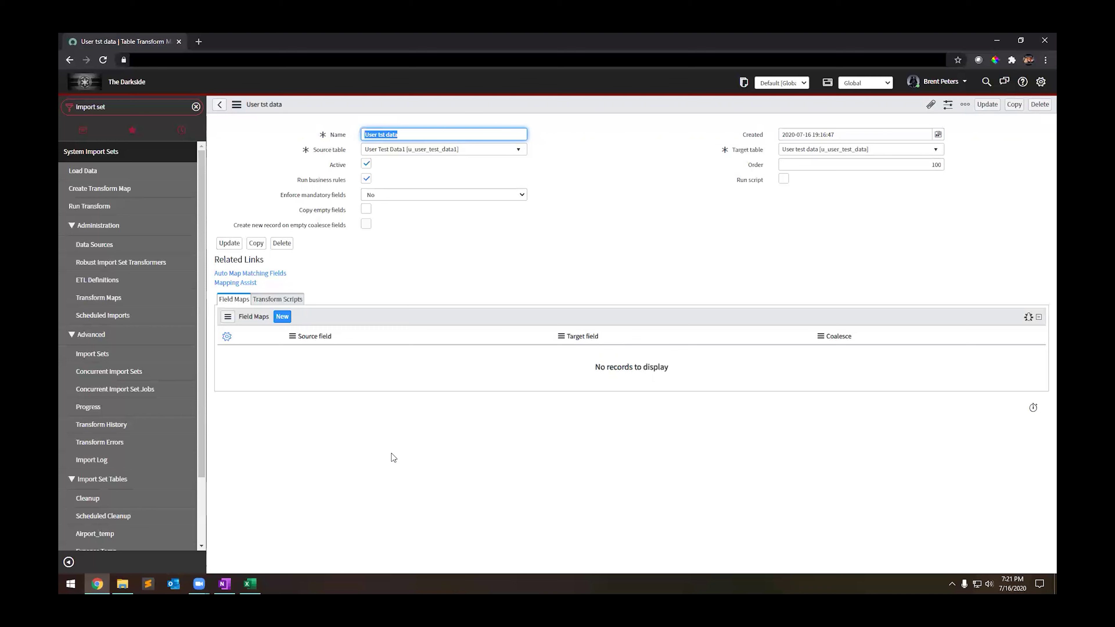
click(274, 277)
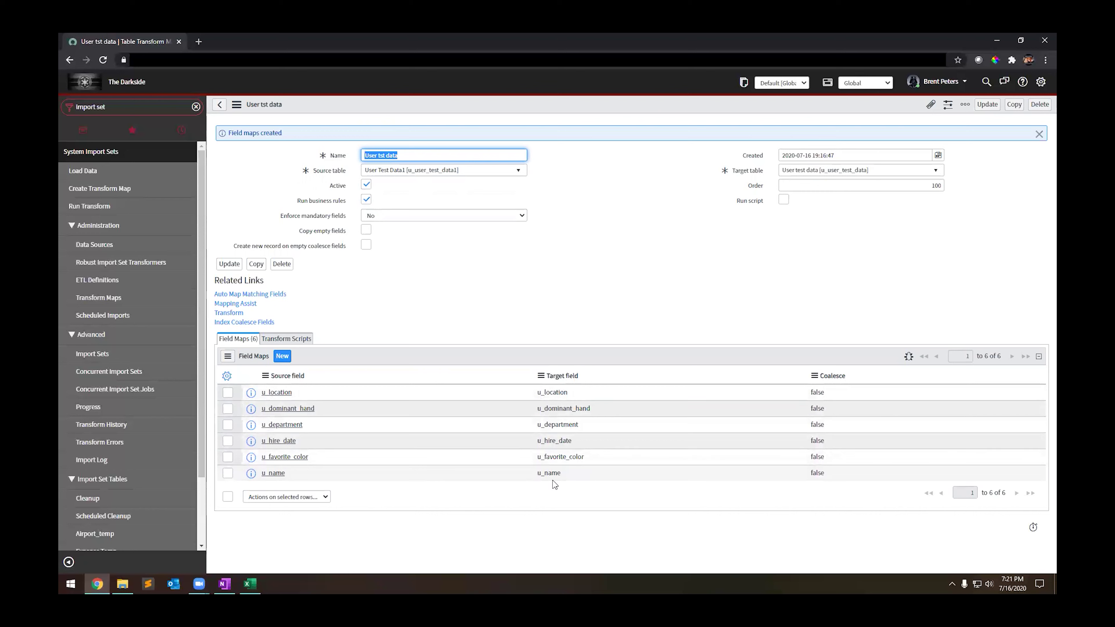
- Open the u_hire_date field map and look through its available source fields and target fields
click(277, 445)
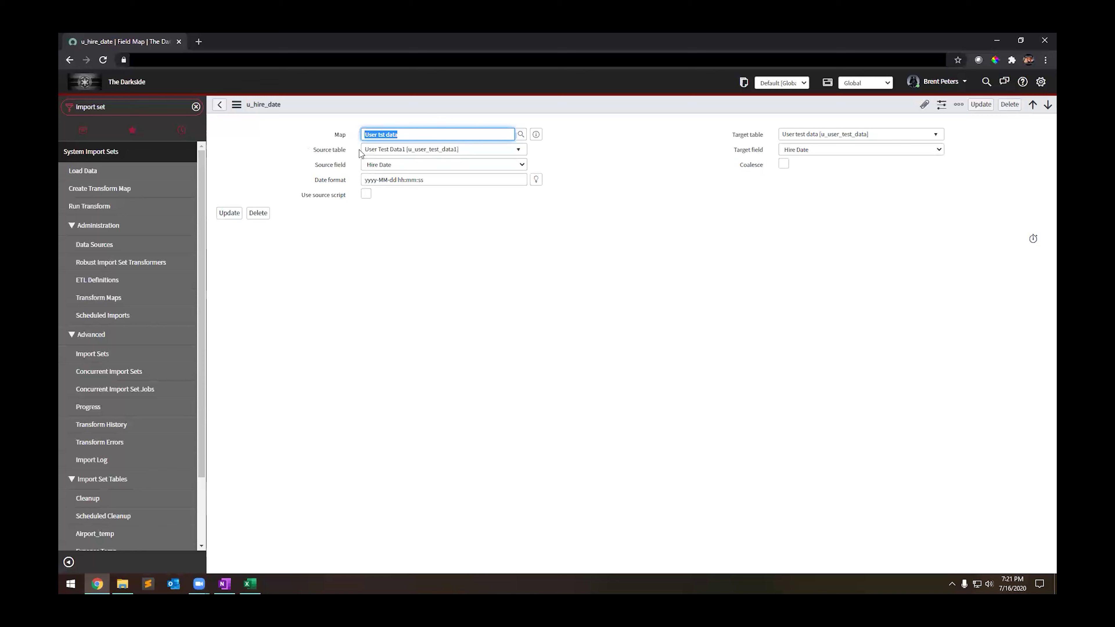
click(374, 167)
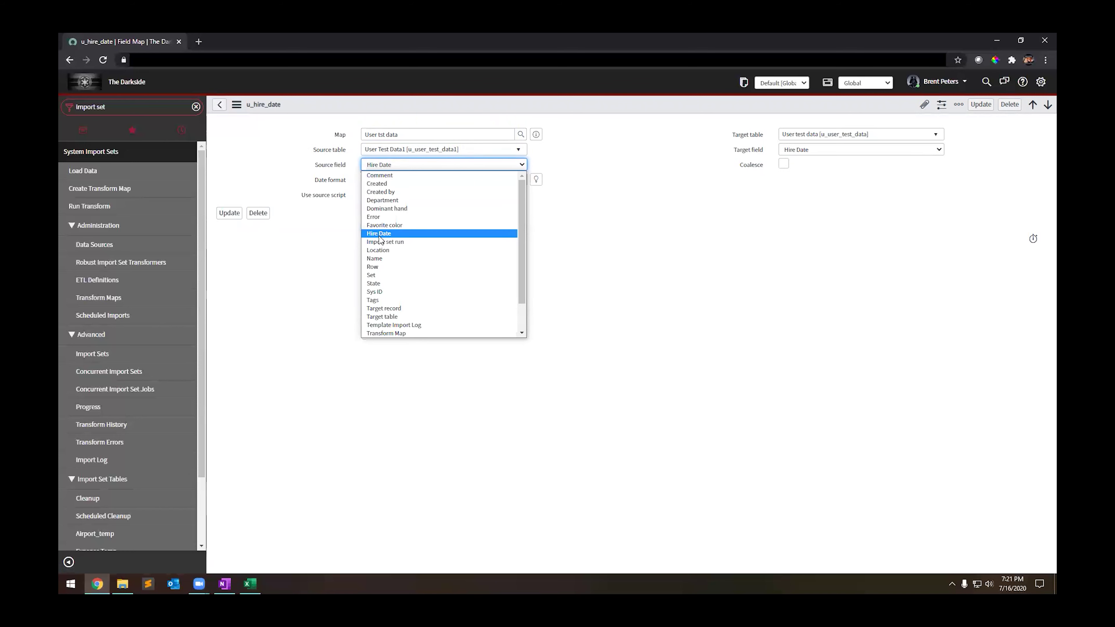
click(333, 254)
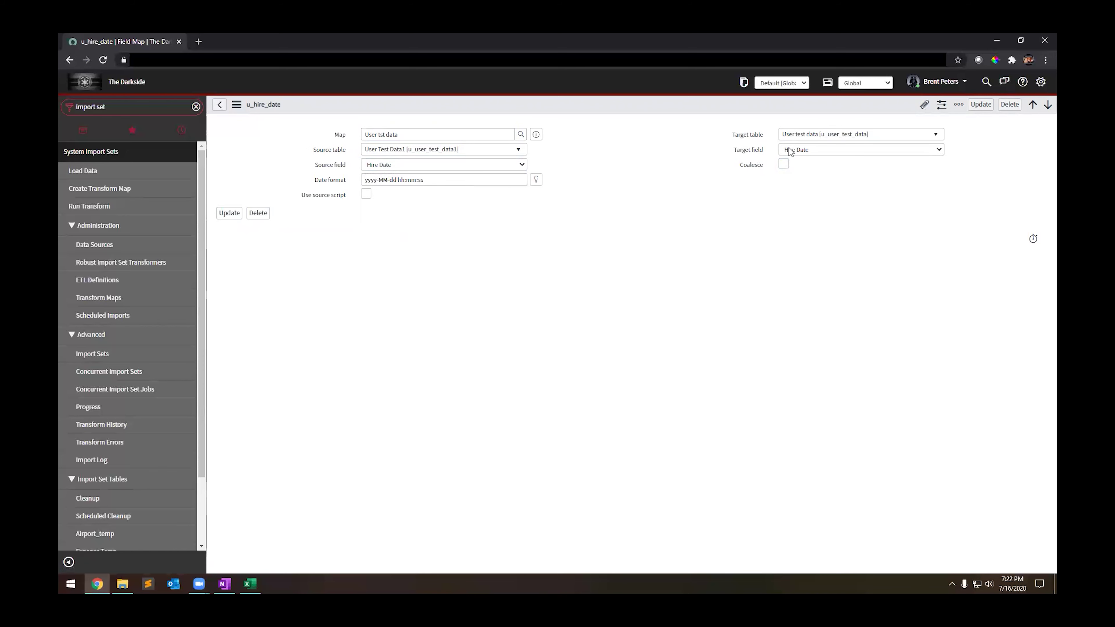
click(806, 151)
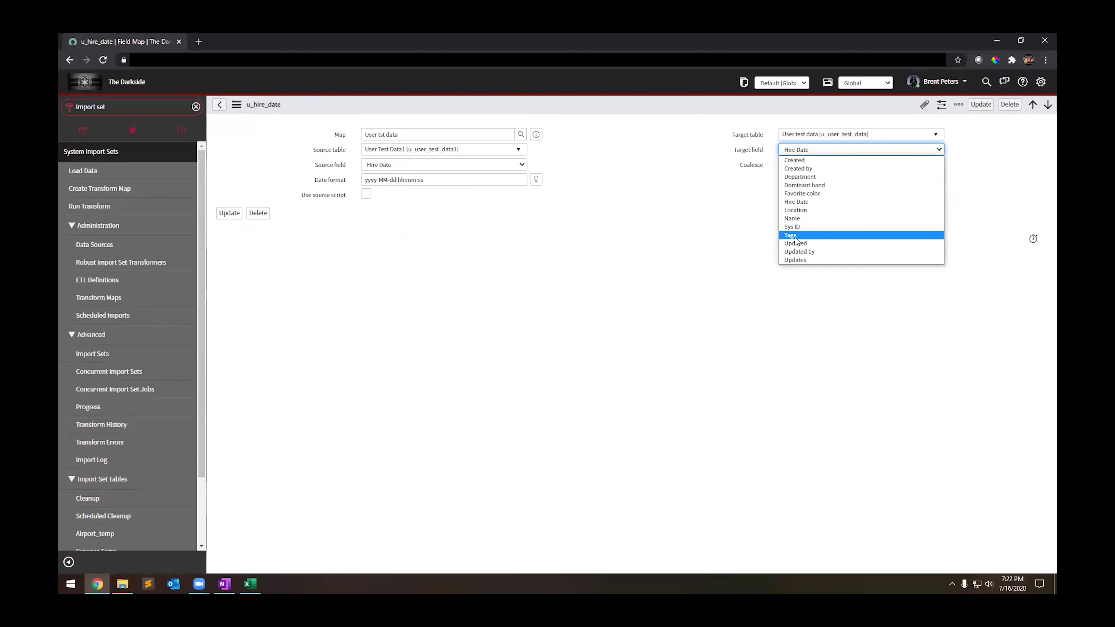
click(687, 266)
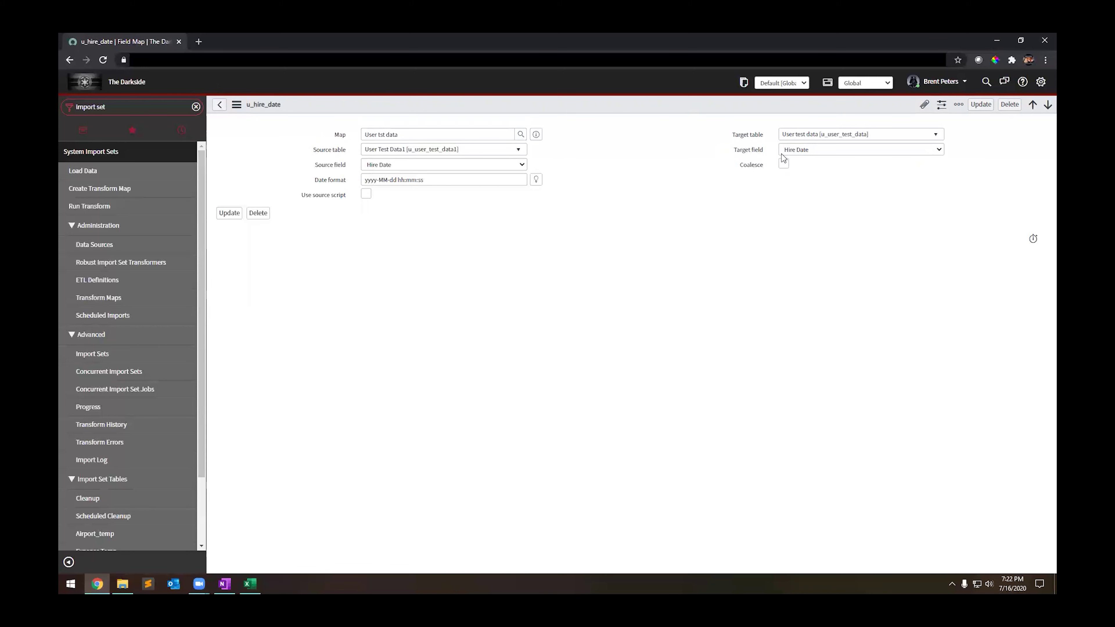
- Enable the source script and replace its placeholder with GlideDateTime code that adds 4 years to source.u_hire_date and assigns advDate to answer
click(366, 195)
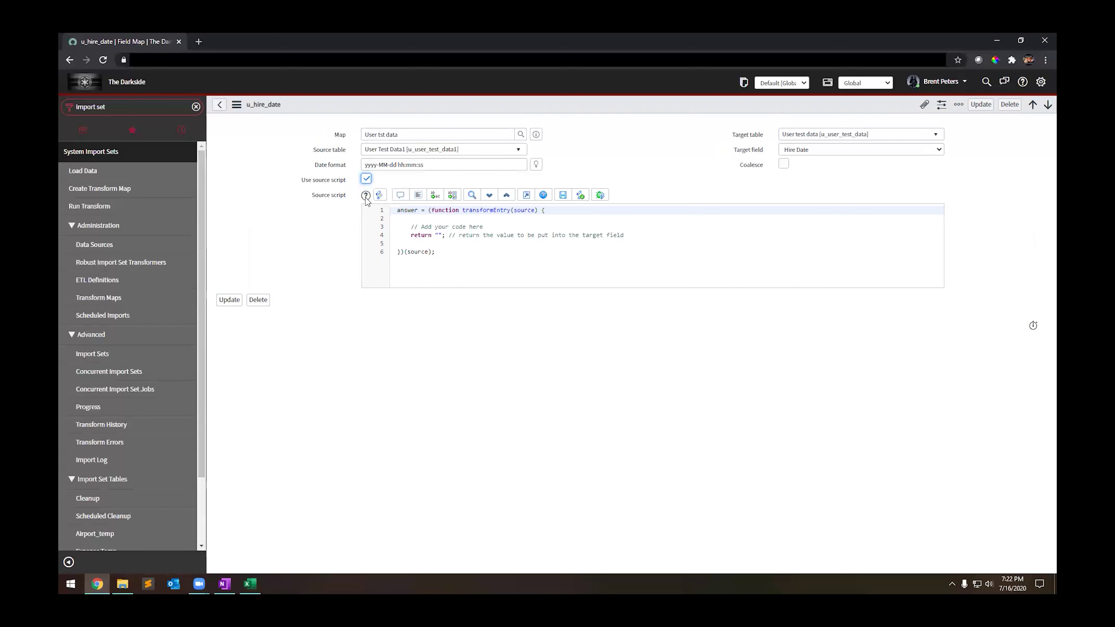
mouse_move(367, 199)
key(alt+Tab)
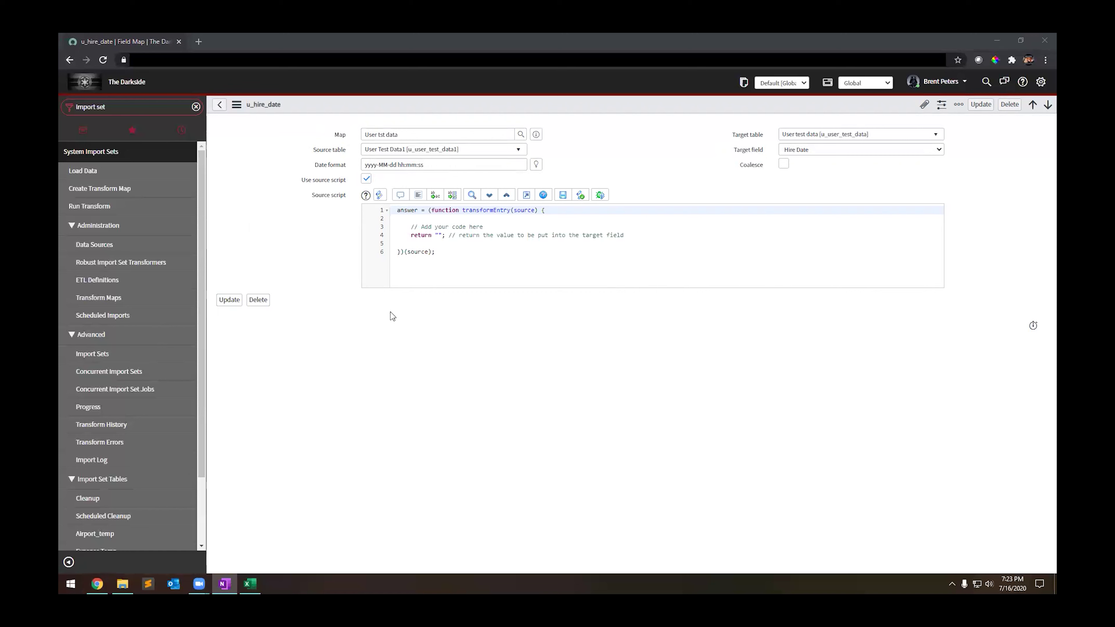
click(444, 256)
drag(445, 256, 396, 210)
click(435, 236)
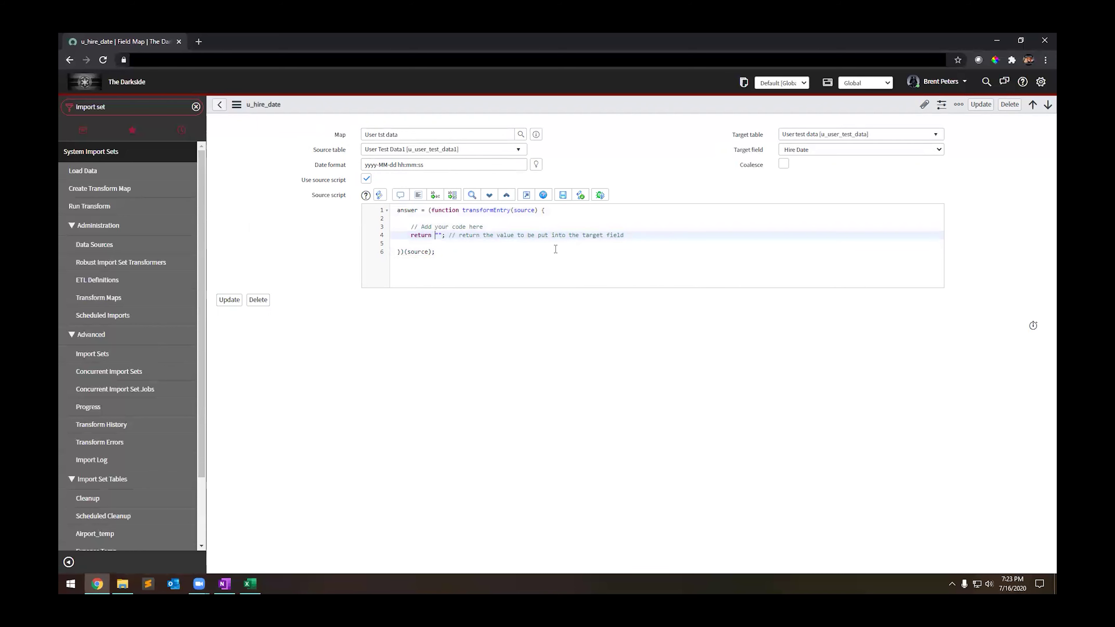
drag(640, 238, 404, 229)
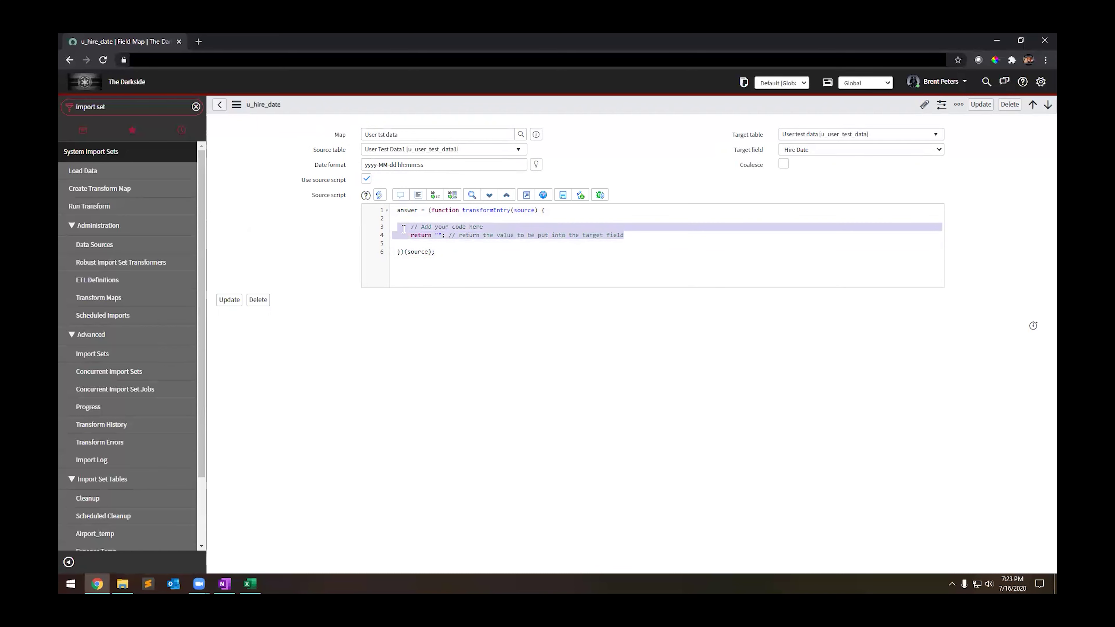
text(var newDate =source.u_hire_date; var gdt = new GlideDateTime(newDate); gdt.addYears(4); var advDate = gdt.getDate(); answer = advDate;)
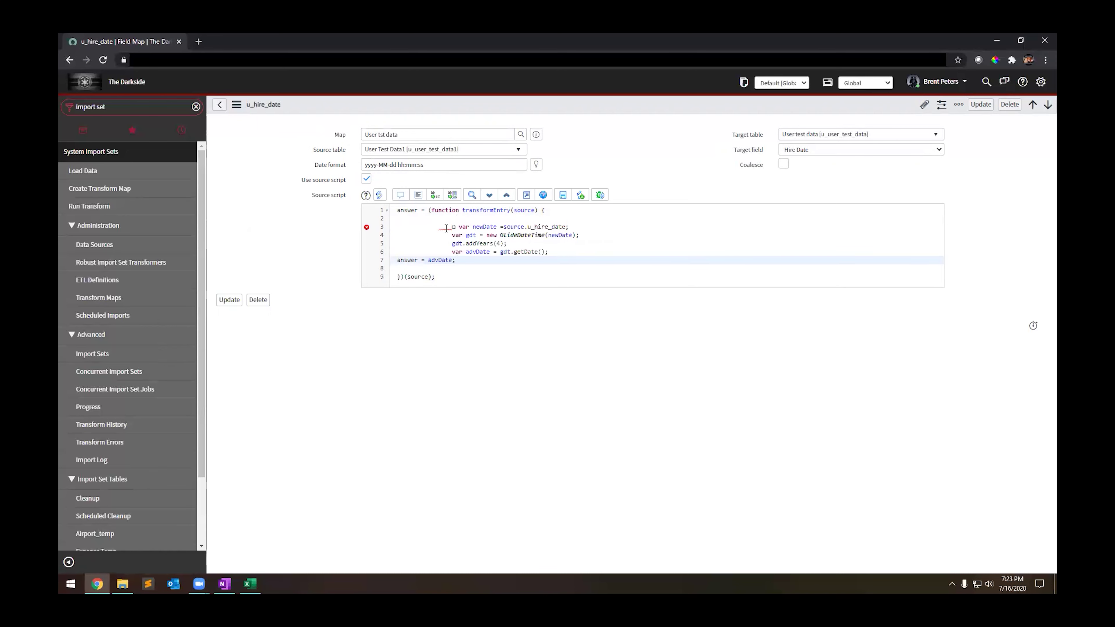
- Format the source script, clean up the stray characters before its first line, and set the addYears value to 40
click(418, 194)
click(420, 225)
key(BackSpace)
key(BackSpace)
key(BackSpace)
key(BackSpace)
key(BackSpace)
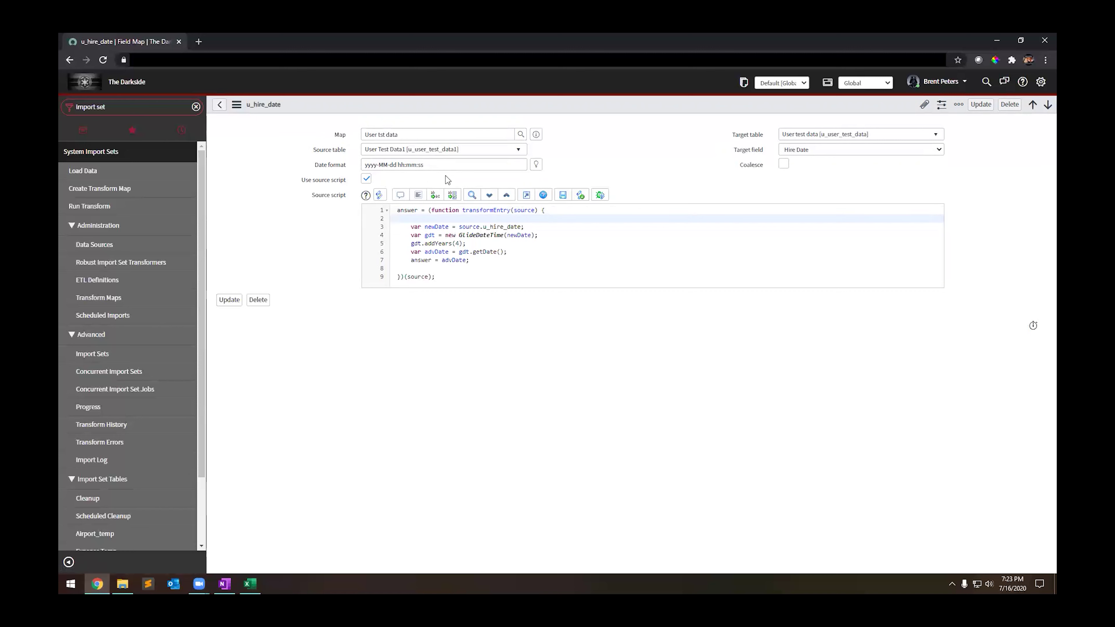
click(460, 244)
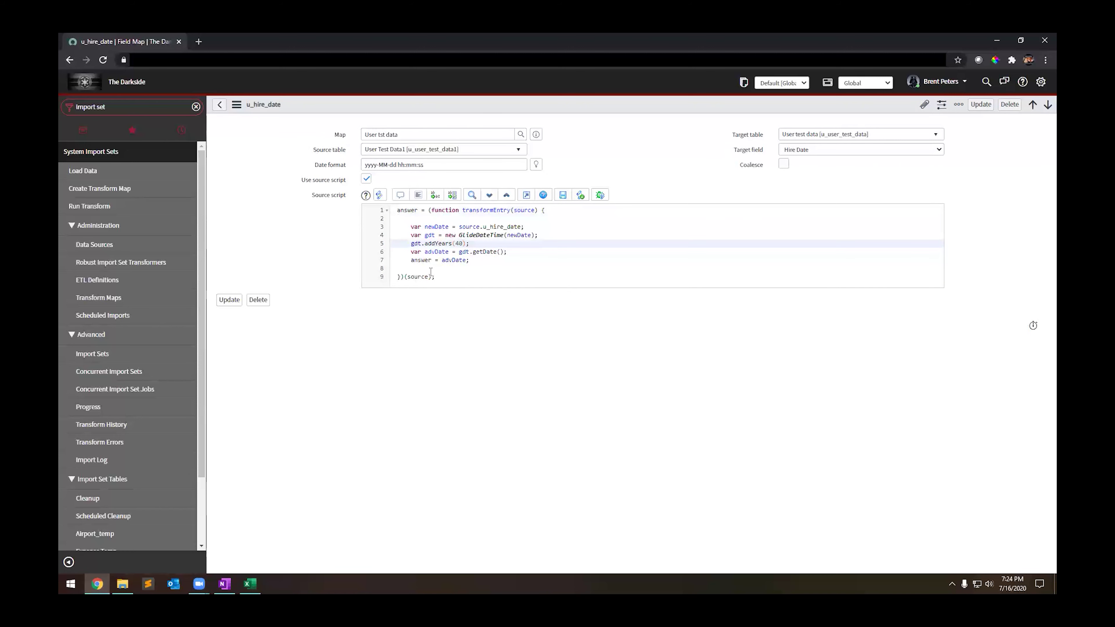
drag(411, 262, 471, 260)
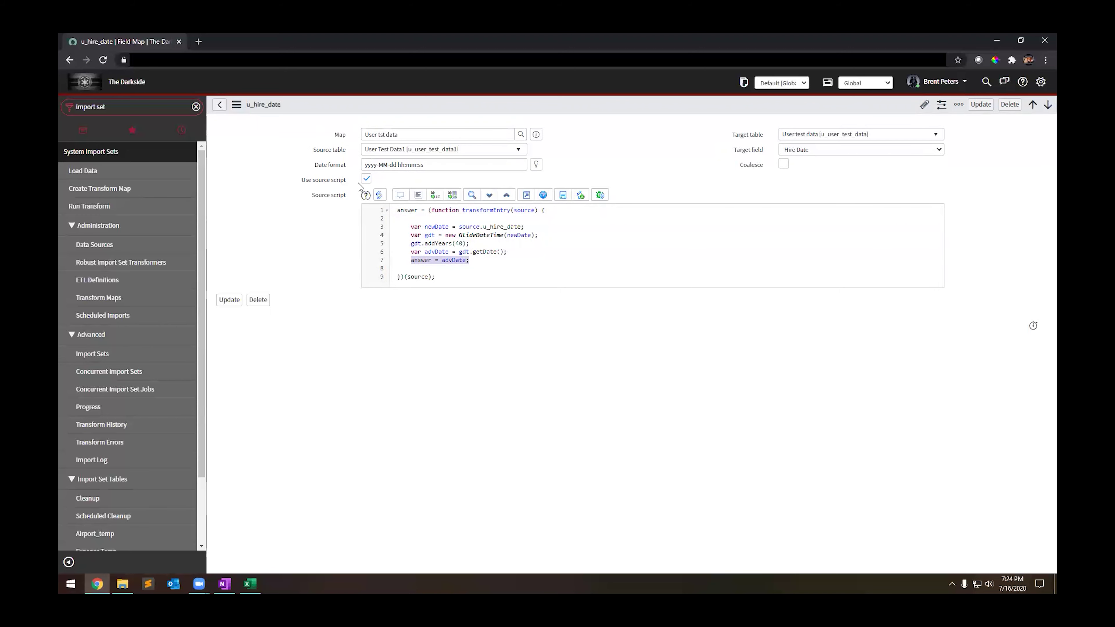
- Turn off the source script and leave the u_hire_date field map, discarding its changes
click(366, 178)
click(218, 104)
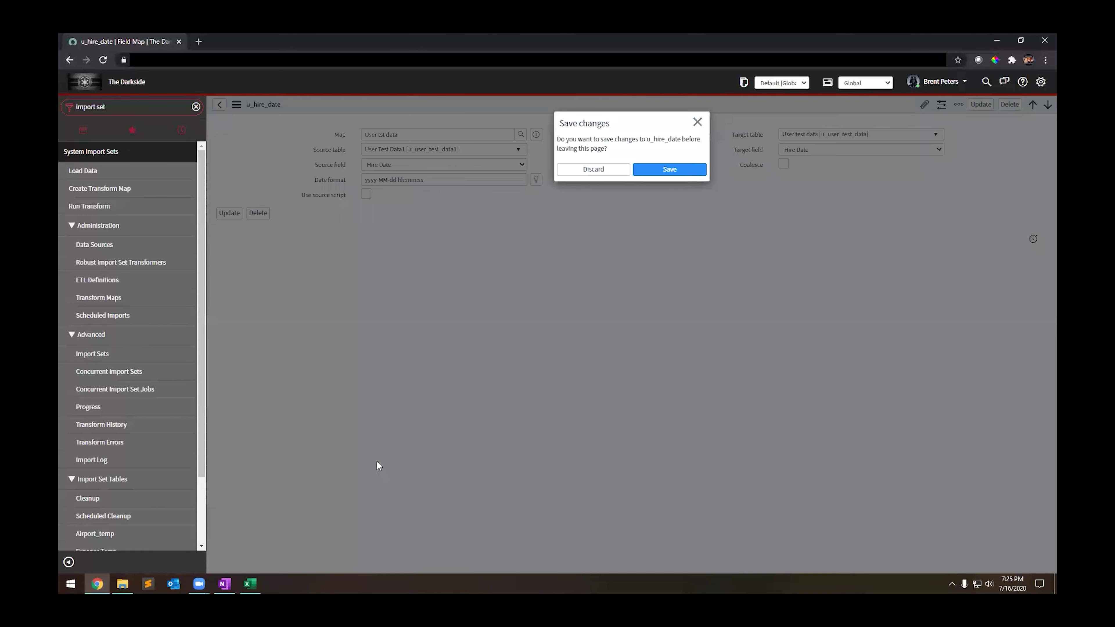
click(614, 170)
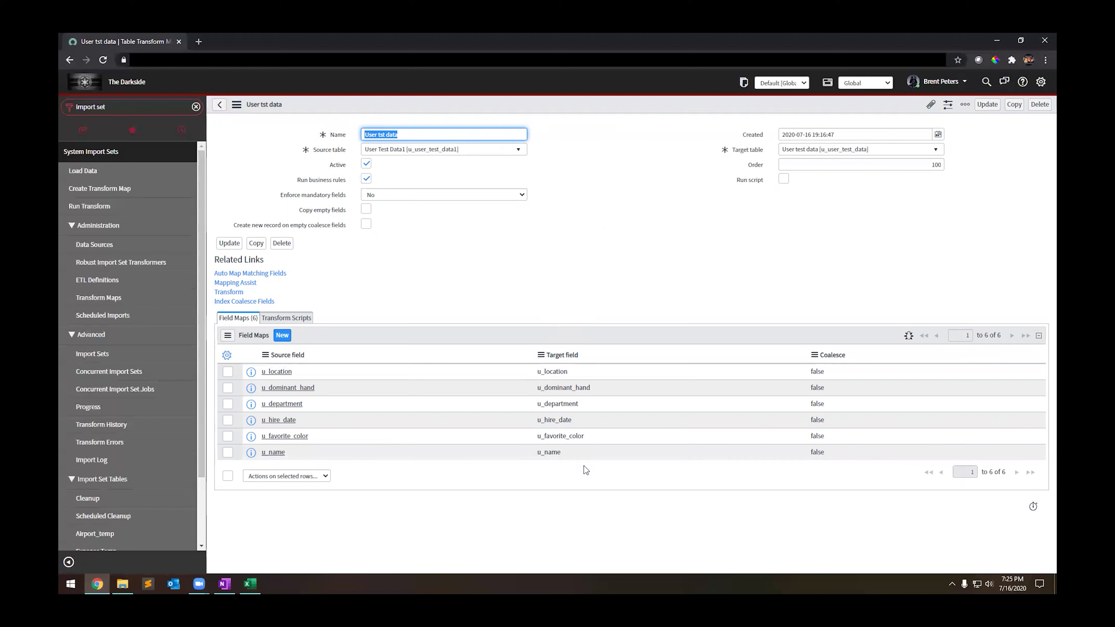
- Set Coalesce to true for the u_name field map
double_click(818, 452)
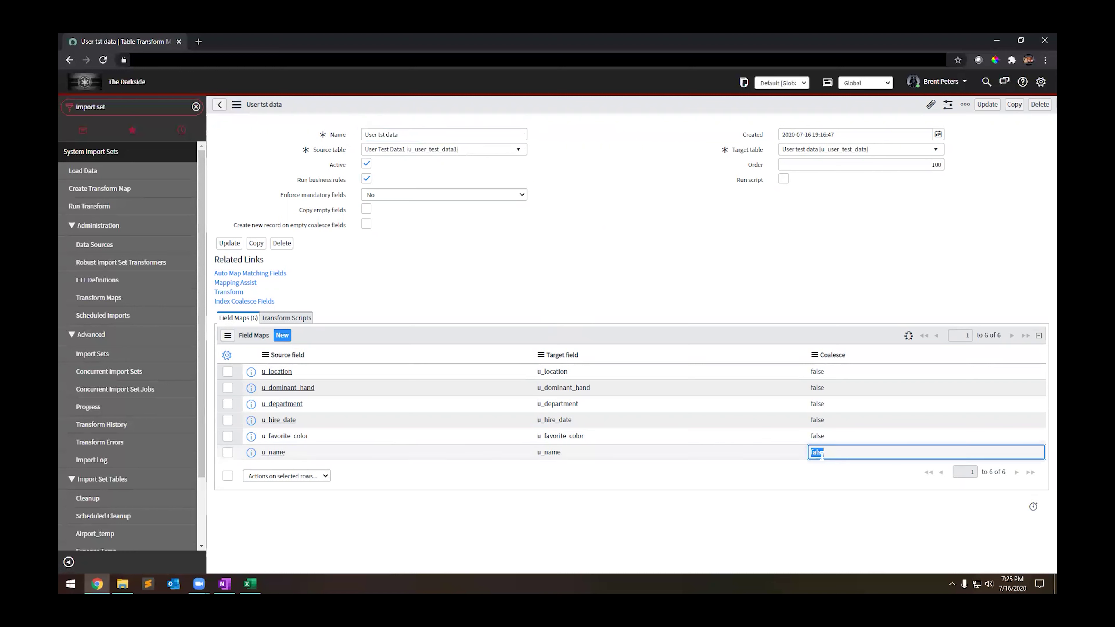
click(827, 456)
click(829, 466)
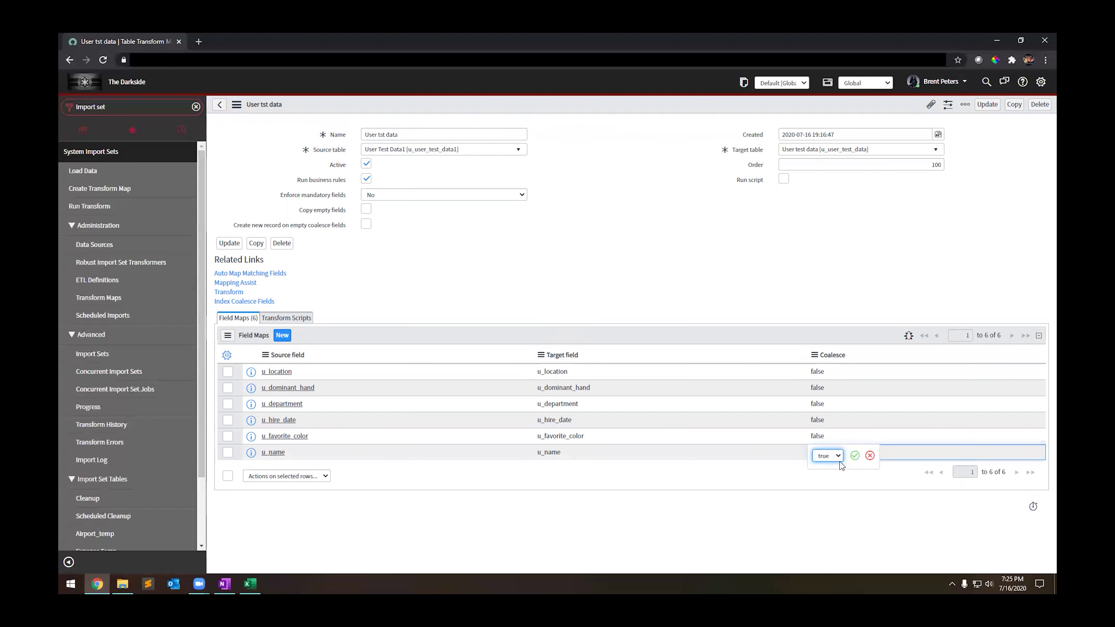
click(854, 455)
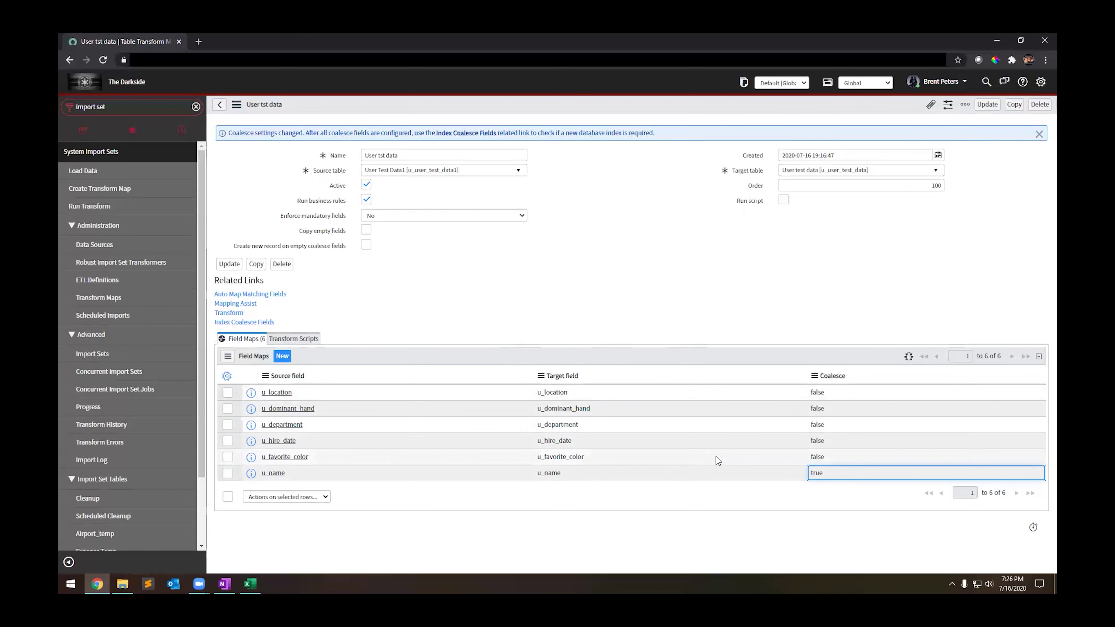
- Save the transform map and cancel the creation of a new index for the coalesce field Name
right_click(431, 104)
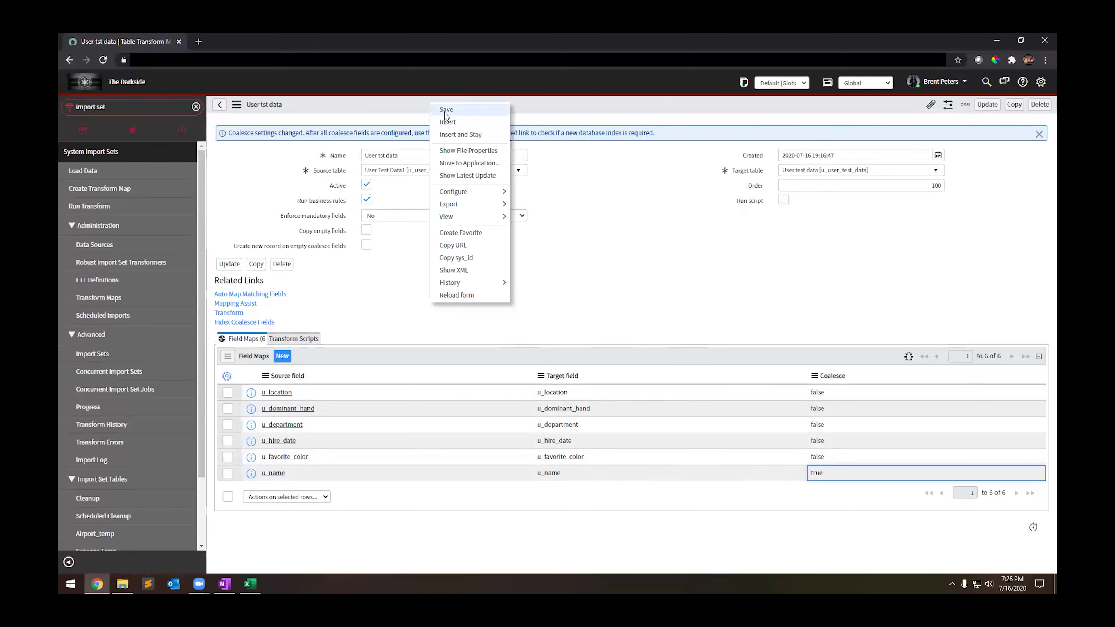
click(446, 110)
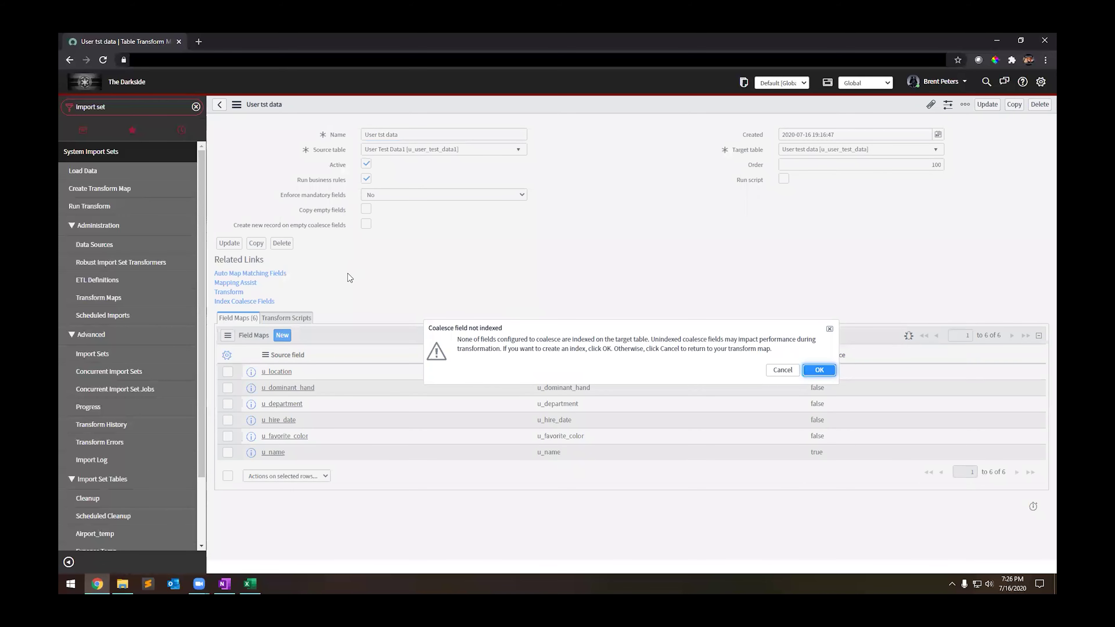
click(819, 370)
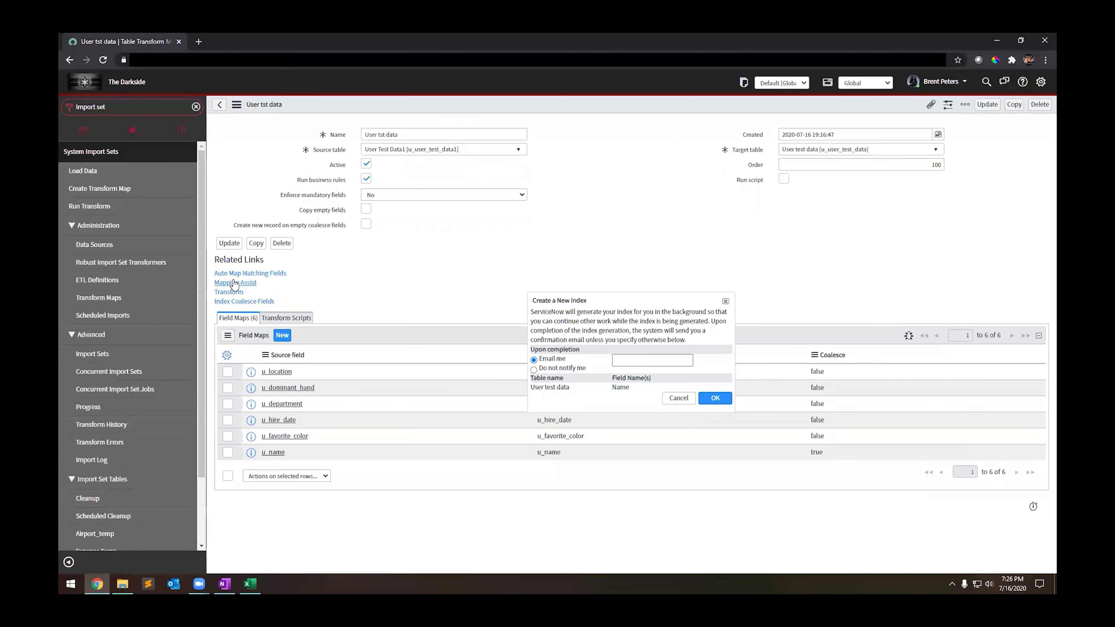
click(676, 398)
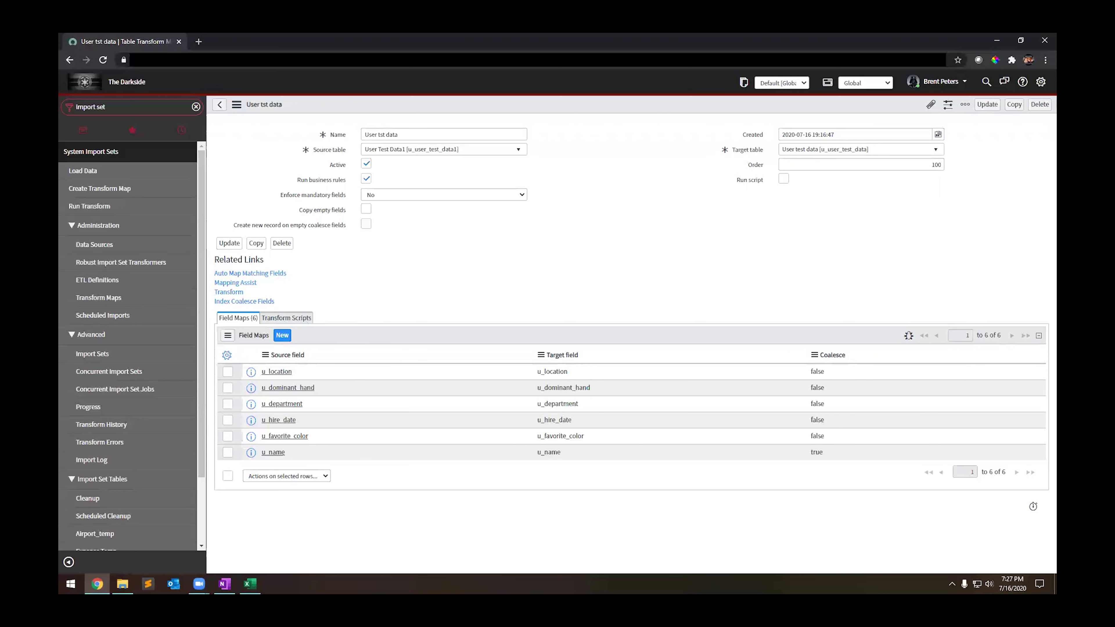
- Run the transform on import set ISET0010005 with the User tst data map selected
key(alt+Tab)
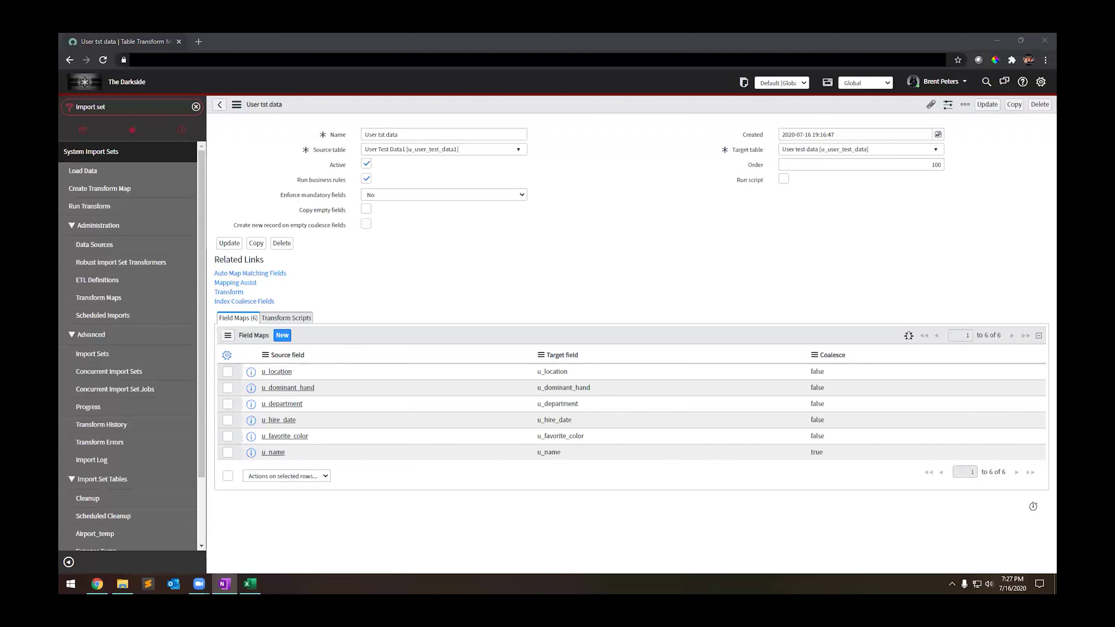
click(233, 293)
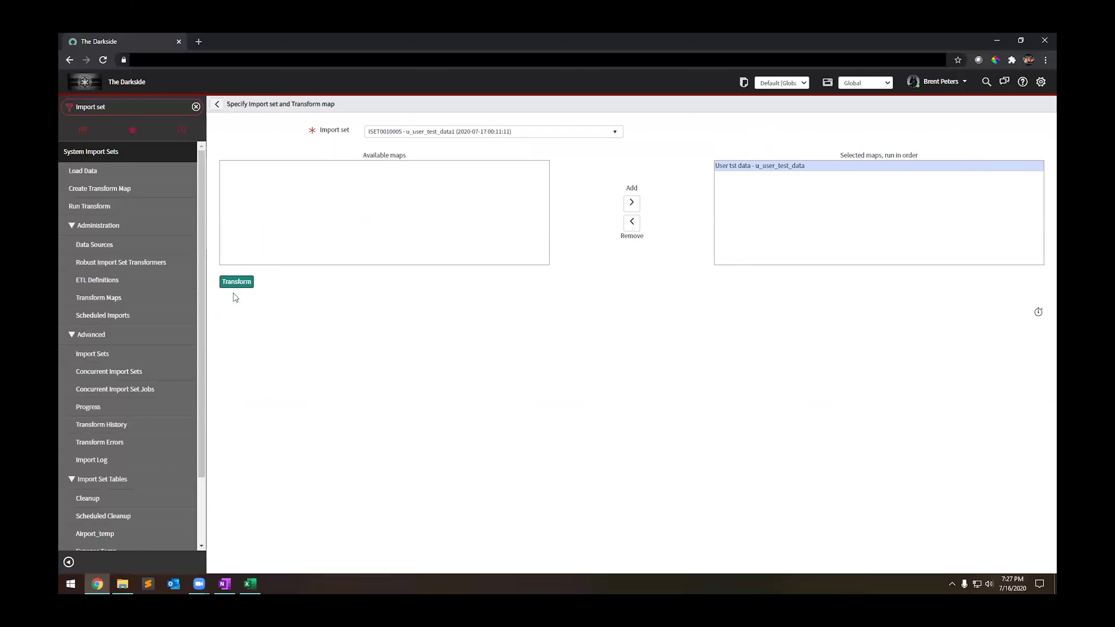
click(401, 132)
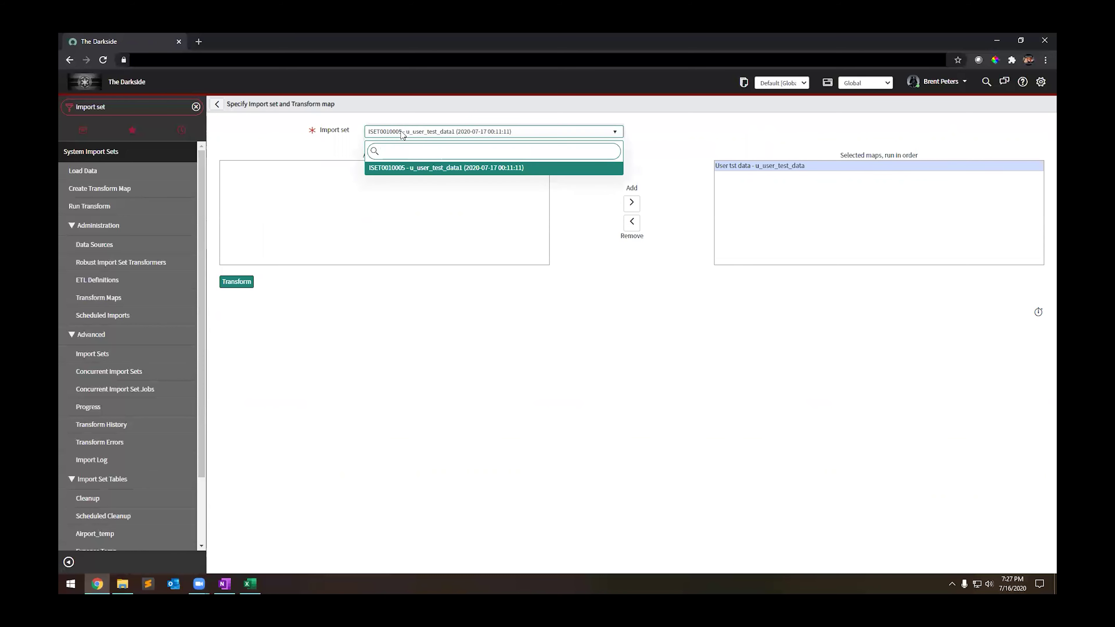
click(394, 169)
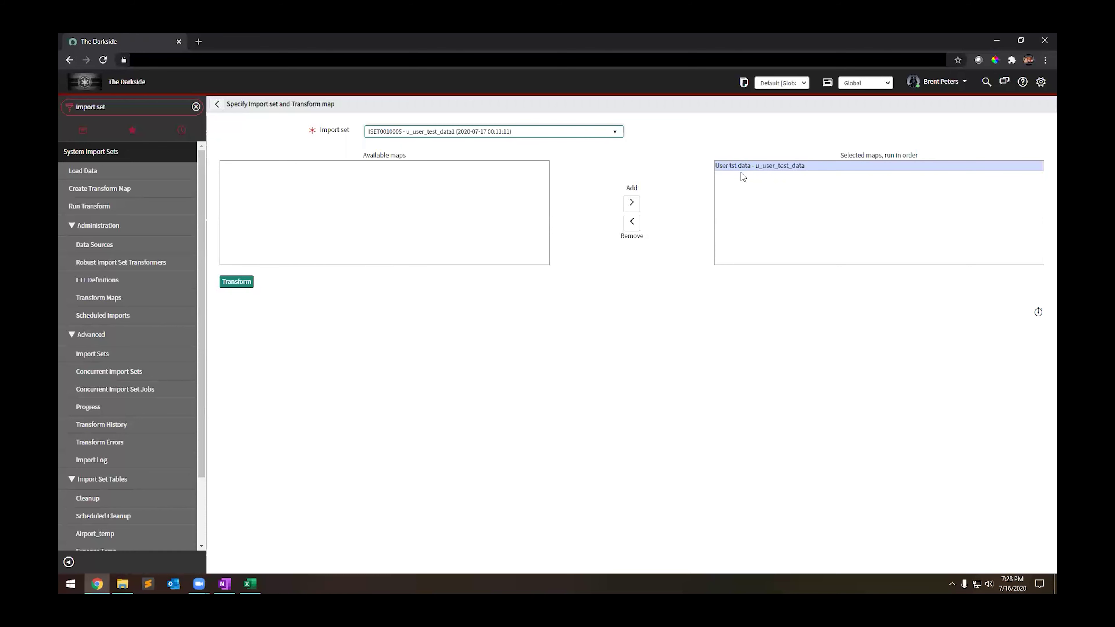
click(236, 283)
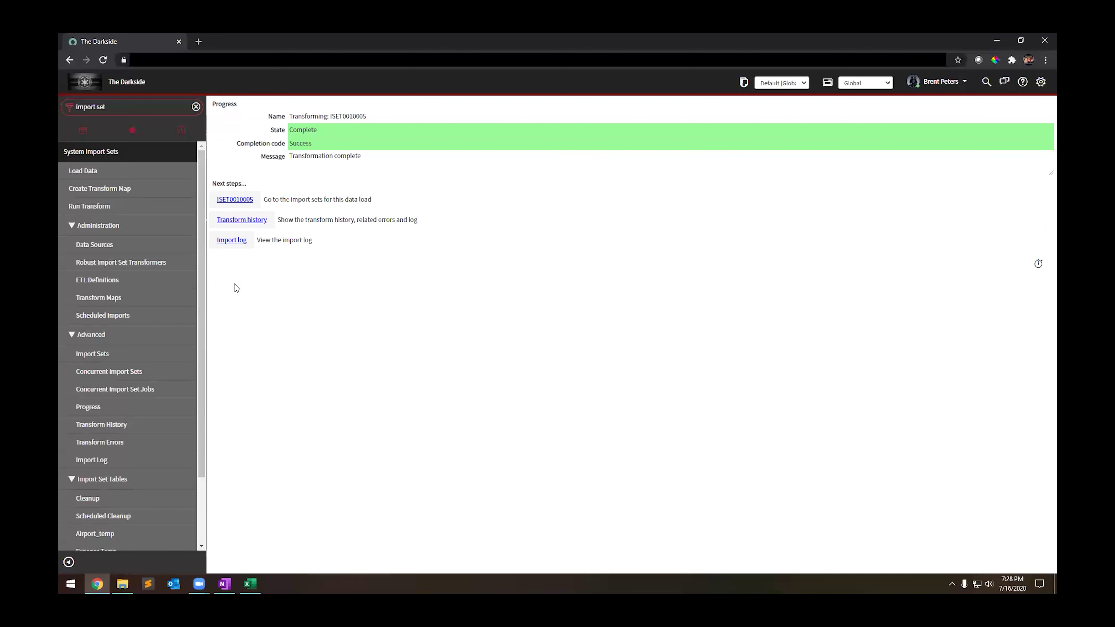
- Check the transform's completion status, its transform history record and the related import log entries
drag(372, 117, 331, 118)
click(308, 130)
click(308, 144)
click(238, 221)
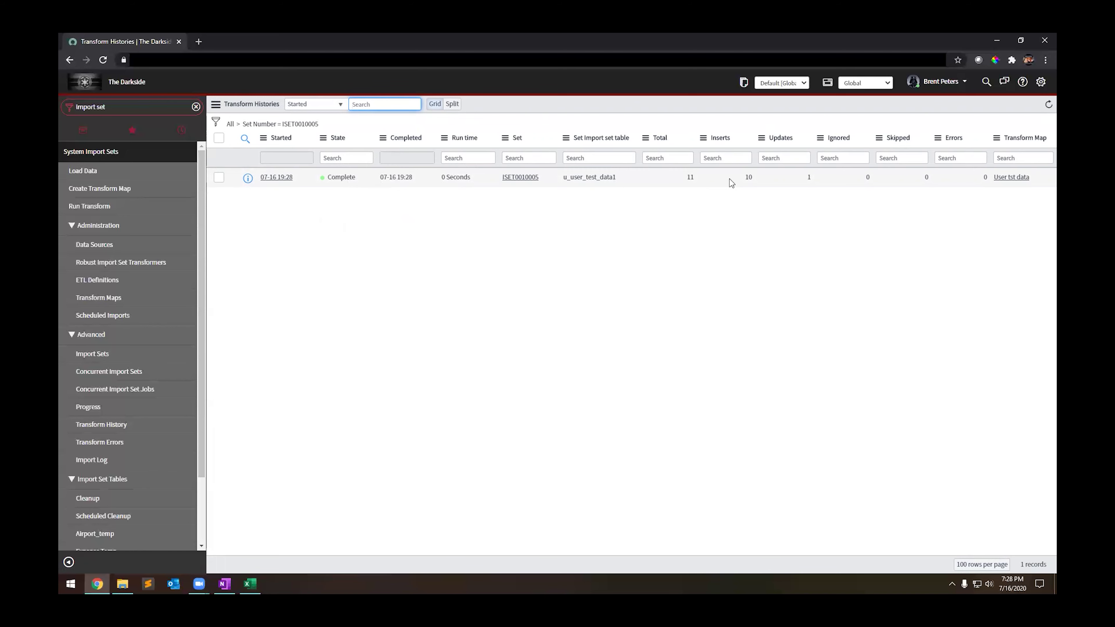
click(274, 178)
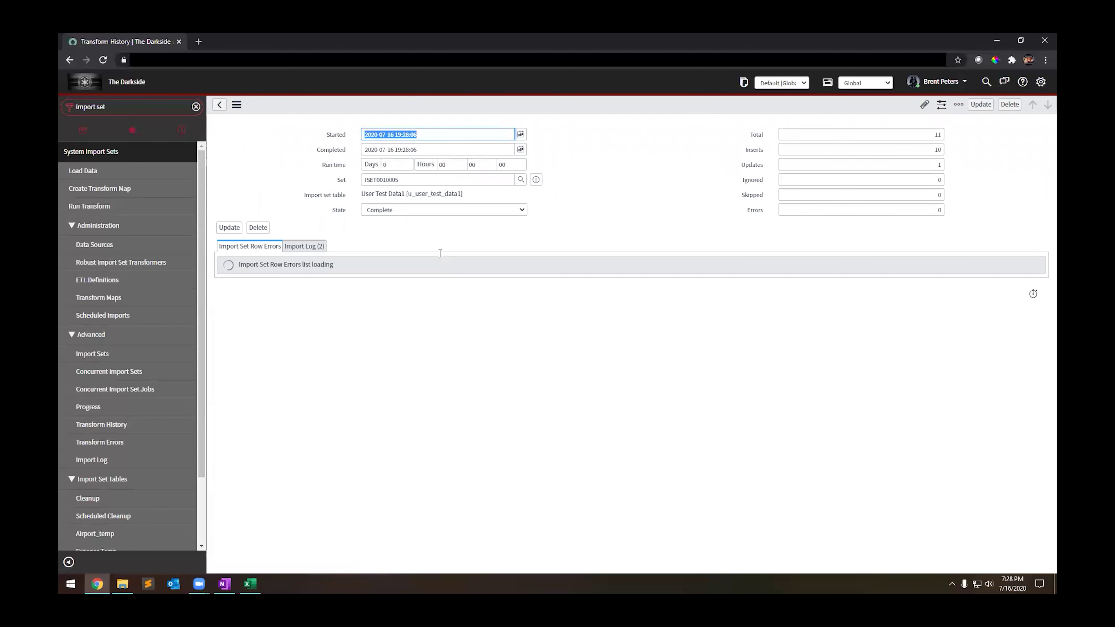
click(302, 246)
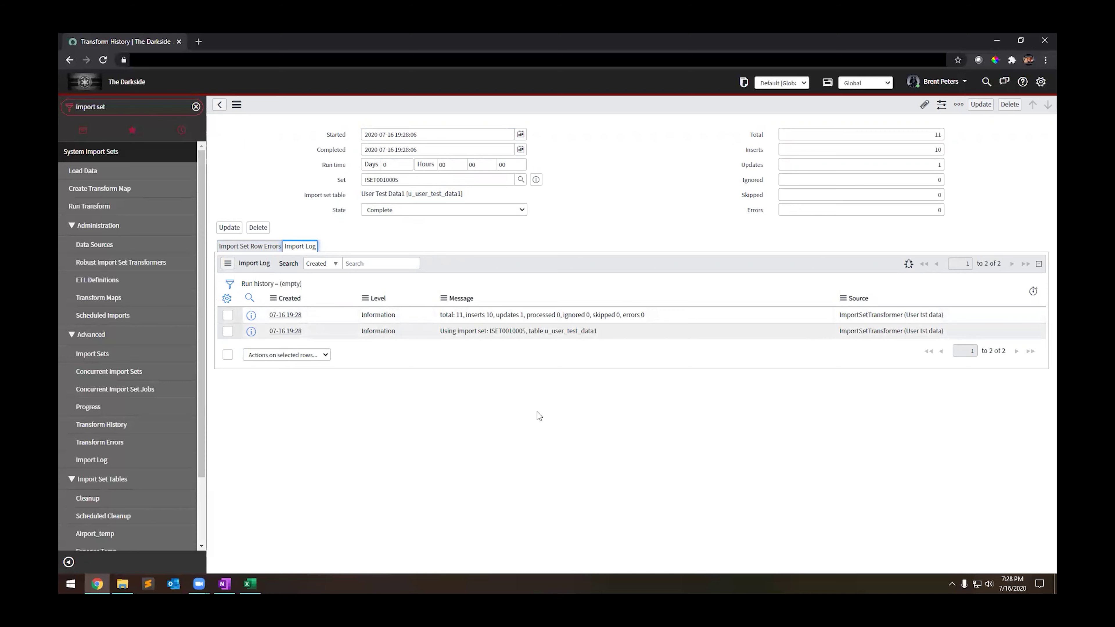
- Duplicate the Transform History browser tab
right_click(149, 37)
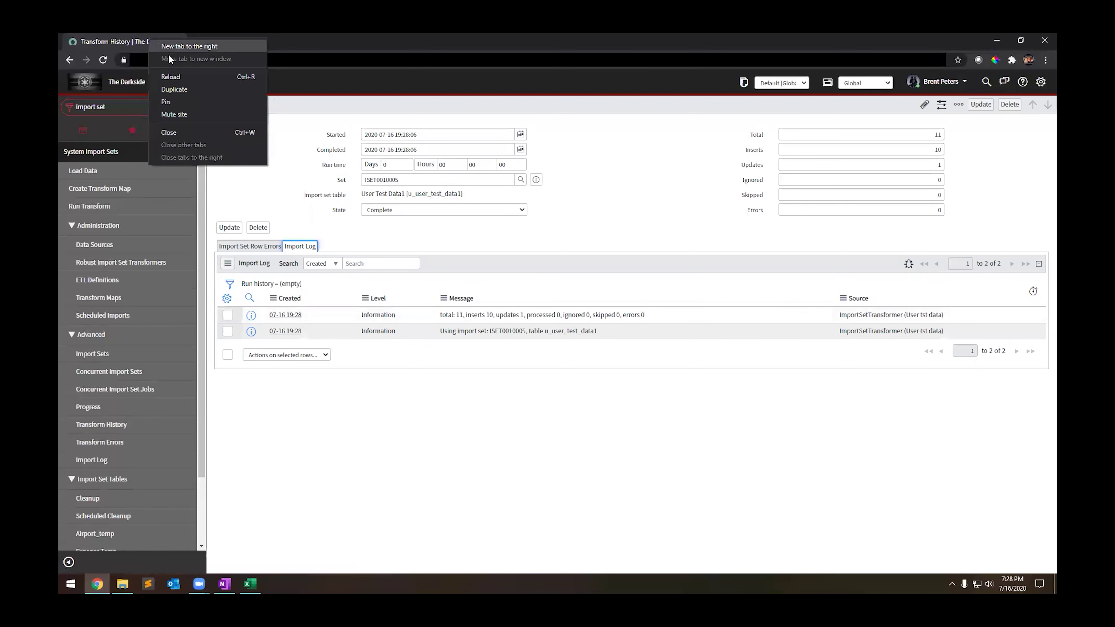
click(174, 90)
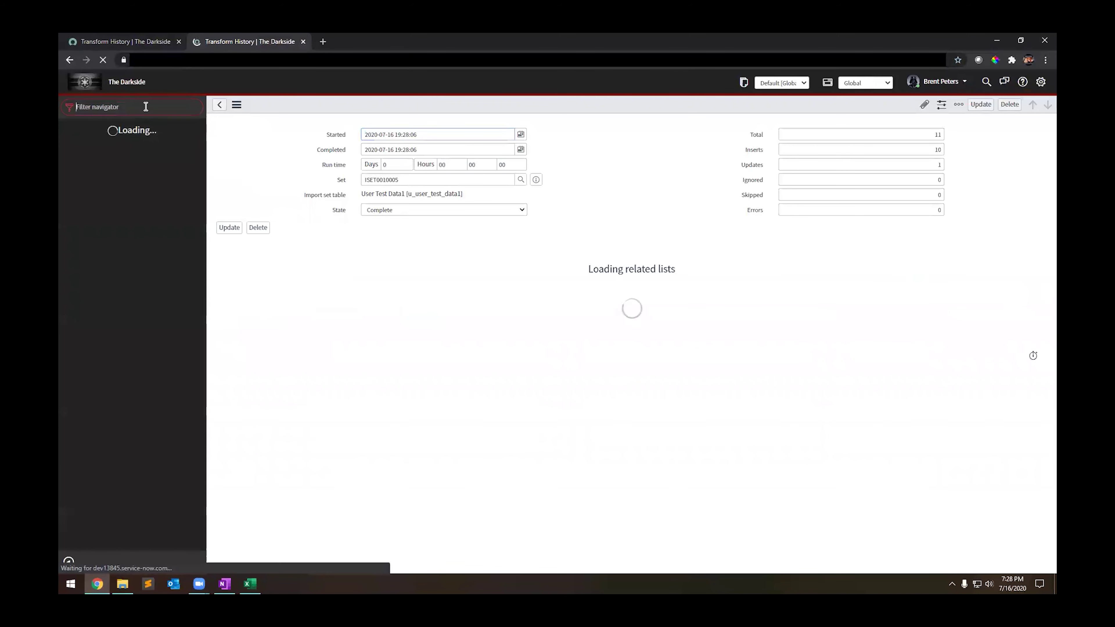
- Find the User test data module in the duplicated browser tab and open its record list
text(user te)
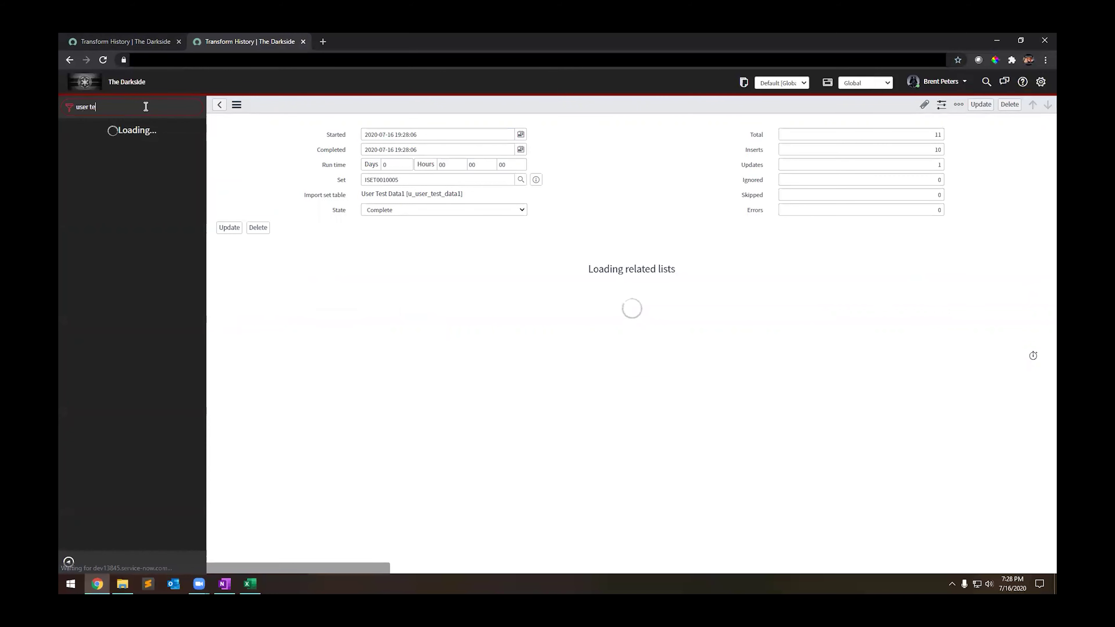
text(st data)
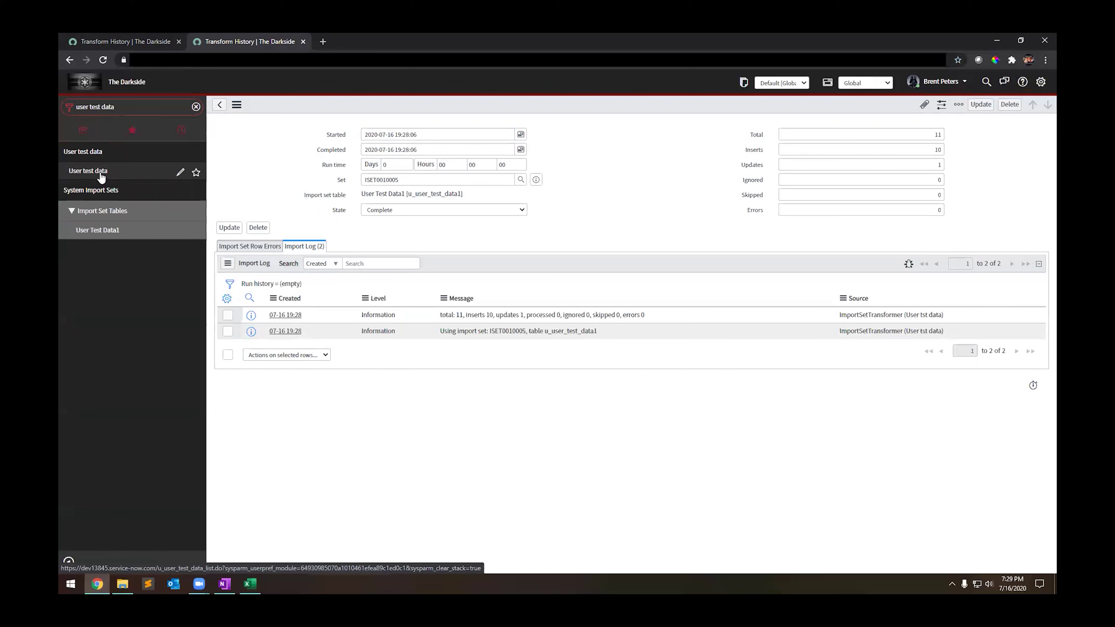
click(99, 173)
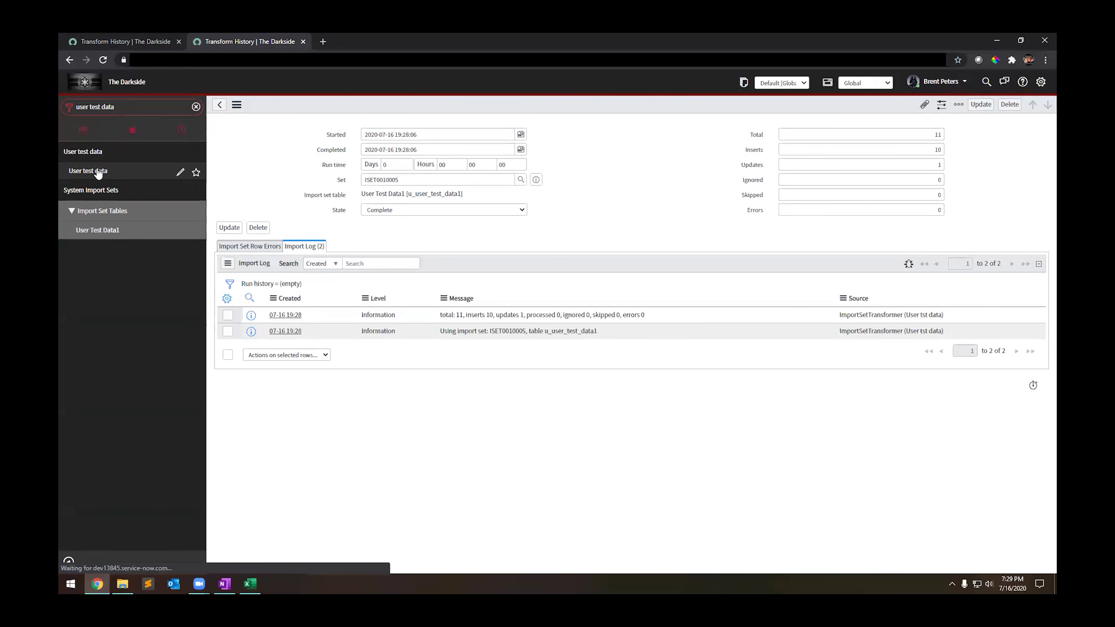
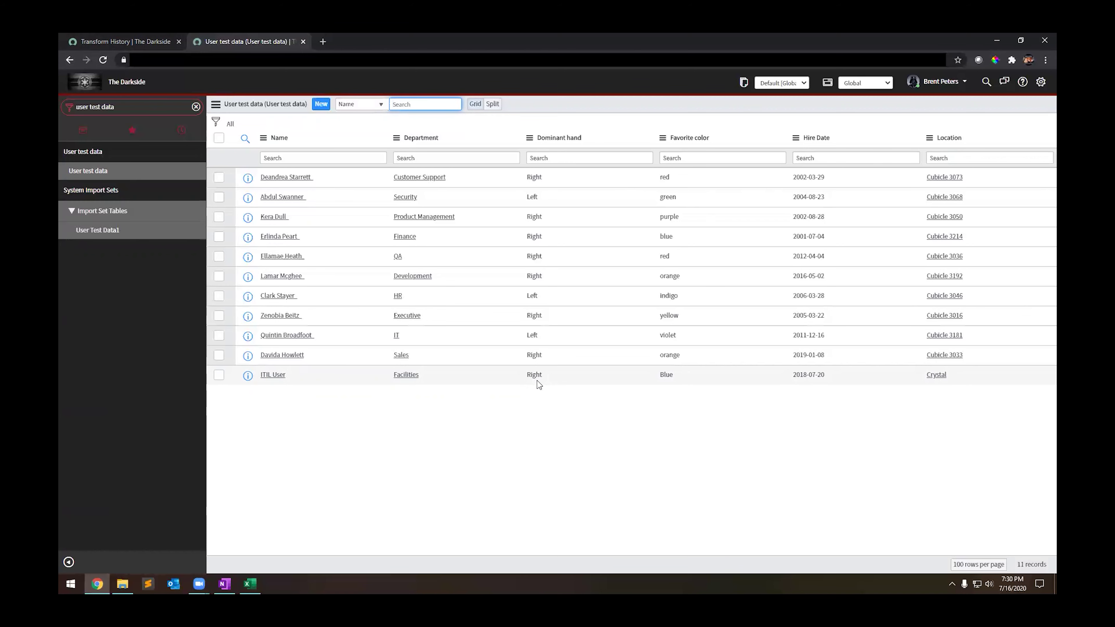
- Review the State options of the transform history record and compare the record with the User test data list
click(119, 41)
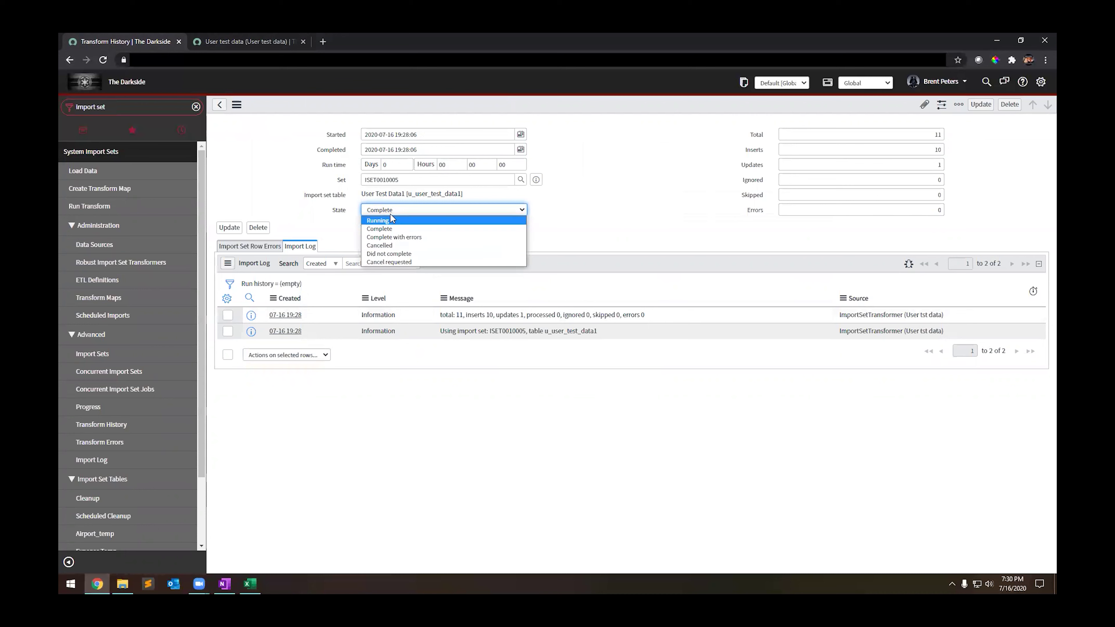
click(570, 224)
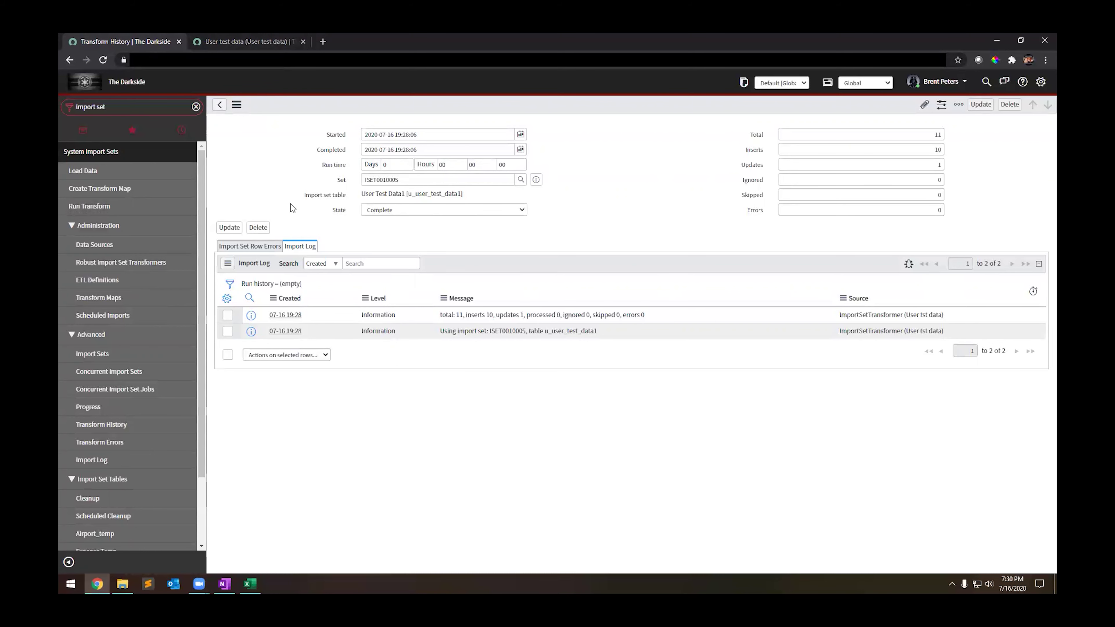
click(251, 42)
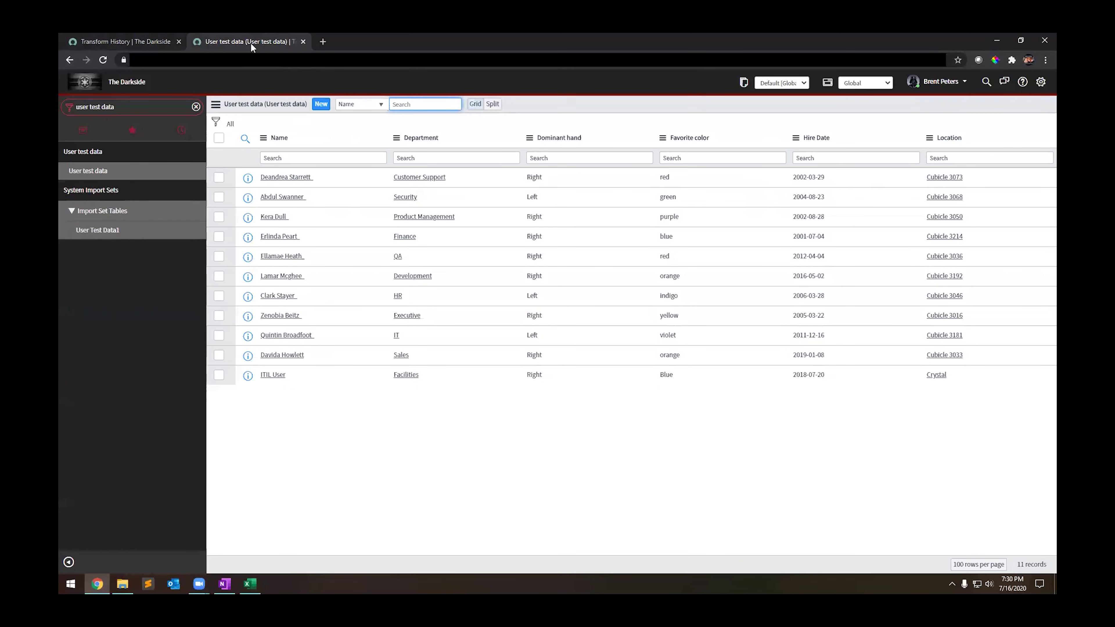
click(123, 40)
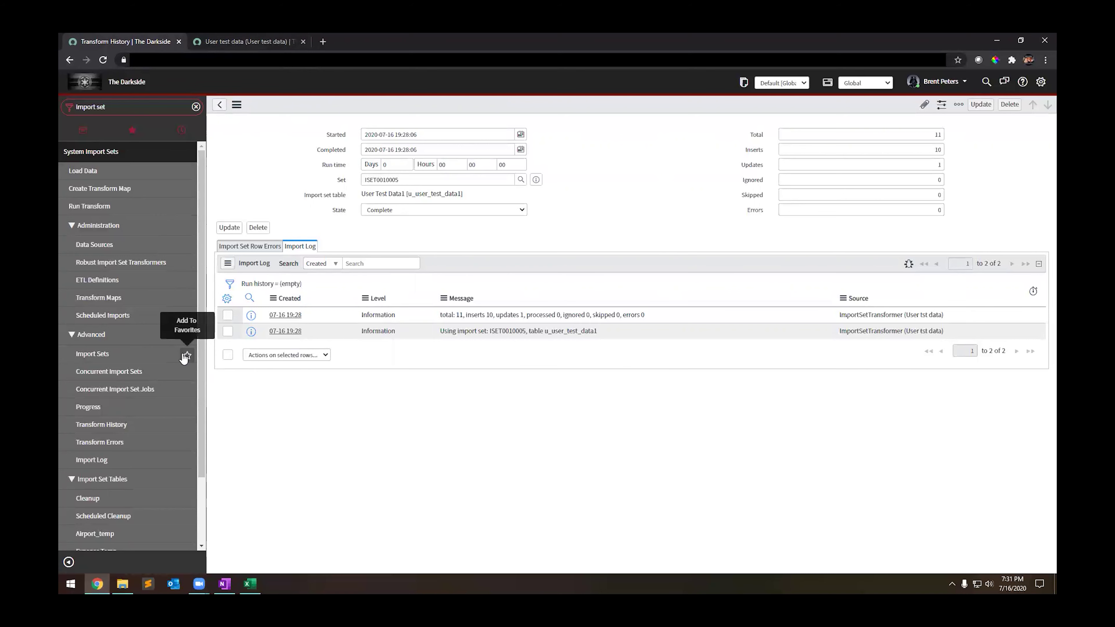
- Open the User tst data transform map to review its field maps, declining to create a coalesce index
click(98, 298)
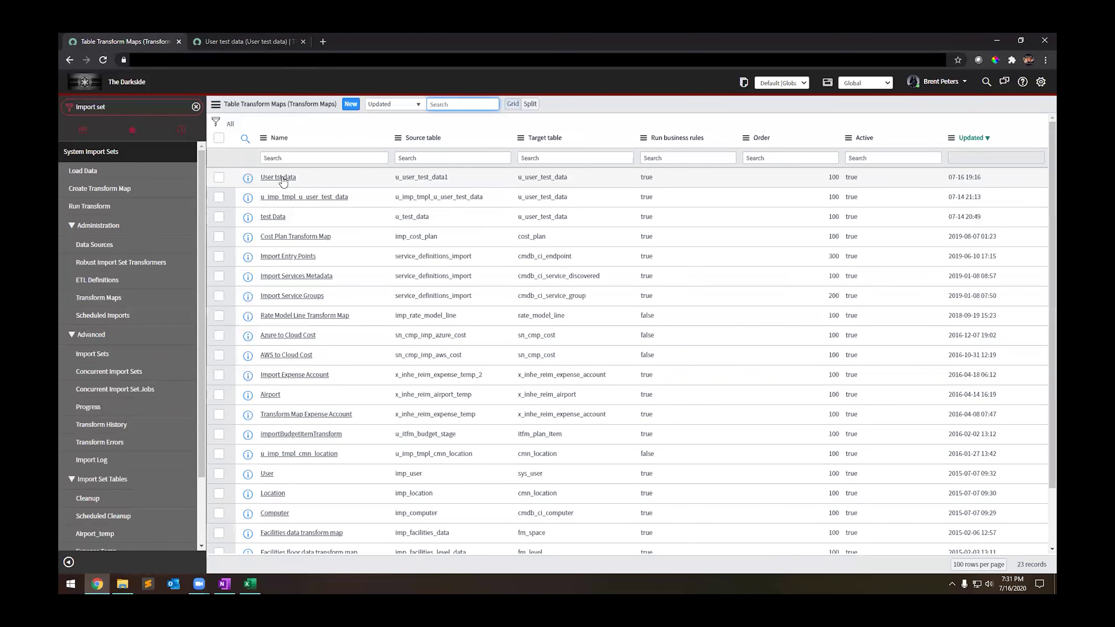
click(283, 179)
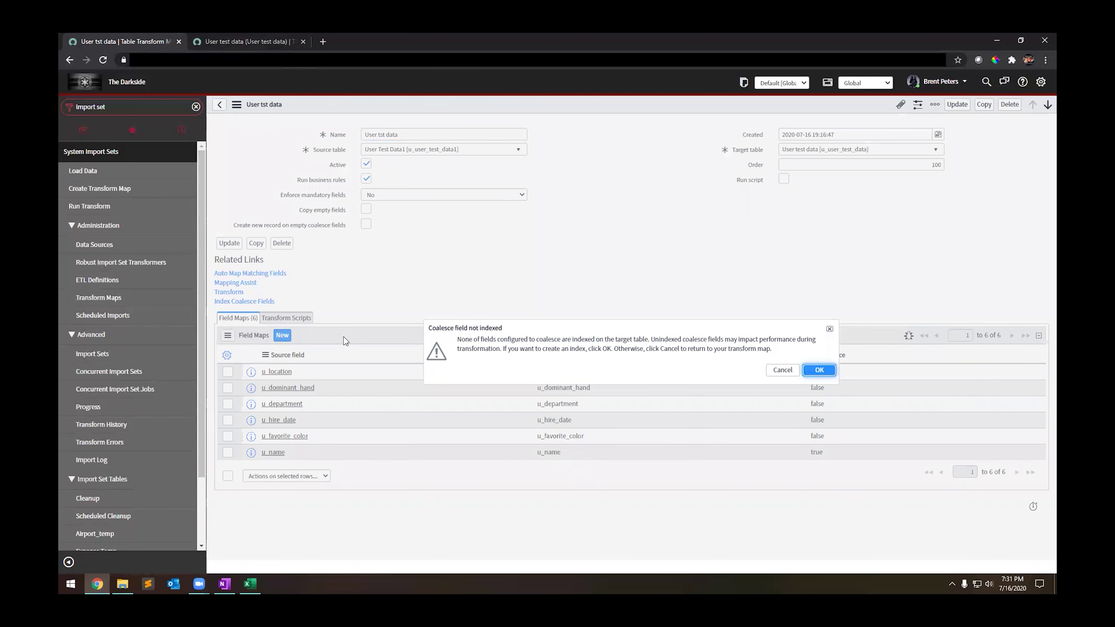
click(783, 370)
- Load the file User Test data import set.xlsx into the existing import set table User Test Data1
click(86, 171)
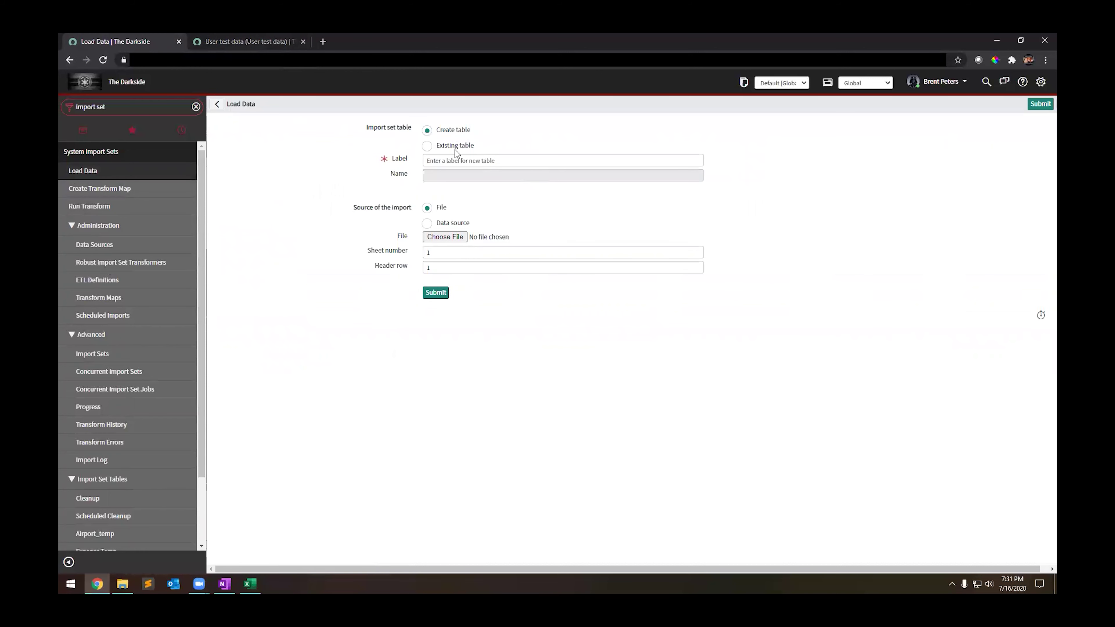
click(446, 147)
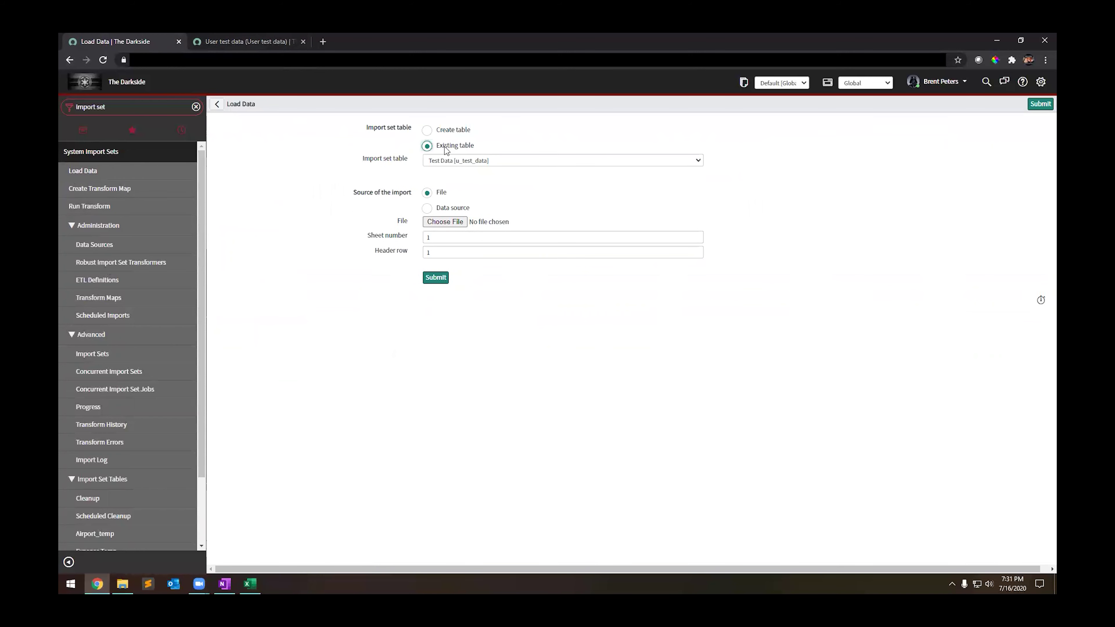
click(449, 162)
click(465, 306)
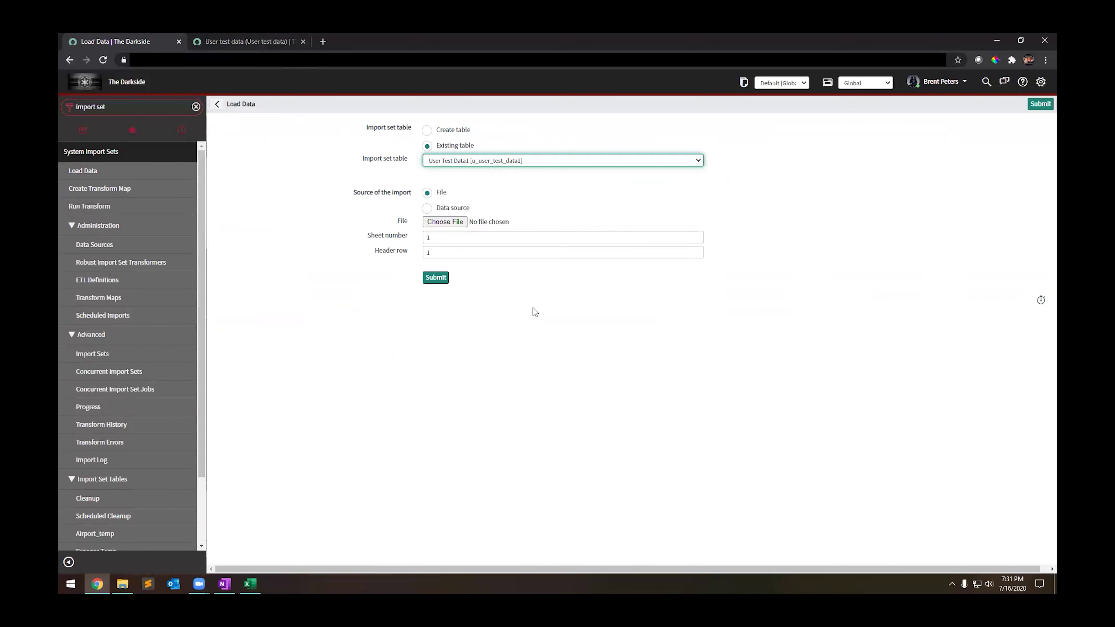
click(456, 221)
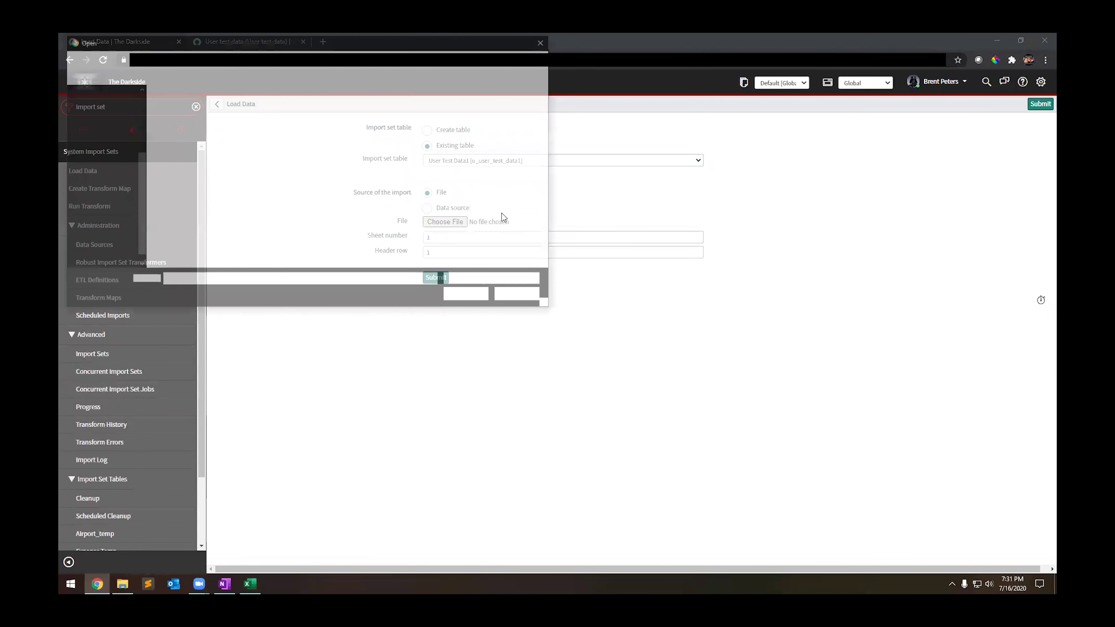
click(227, 115)
click(459, 293)
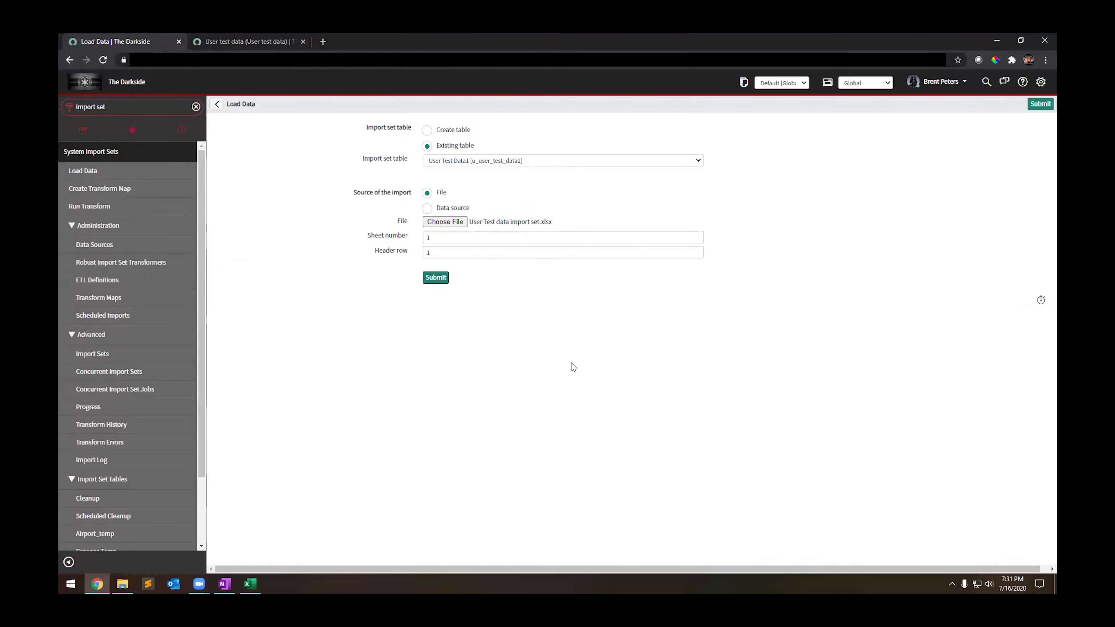
click(442, 281)
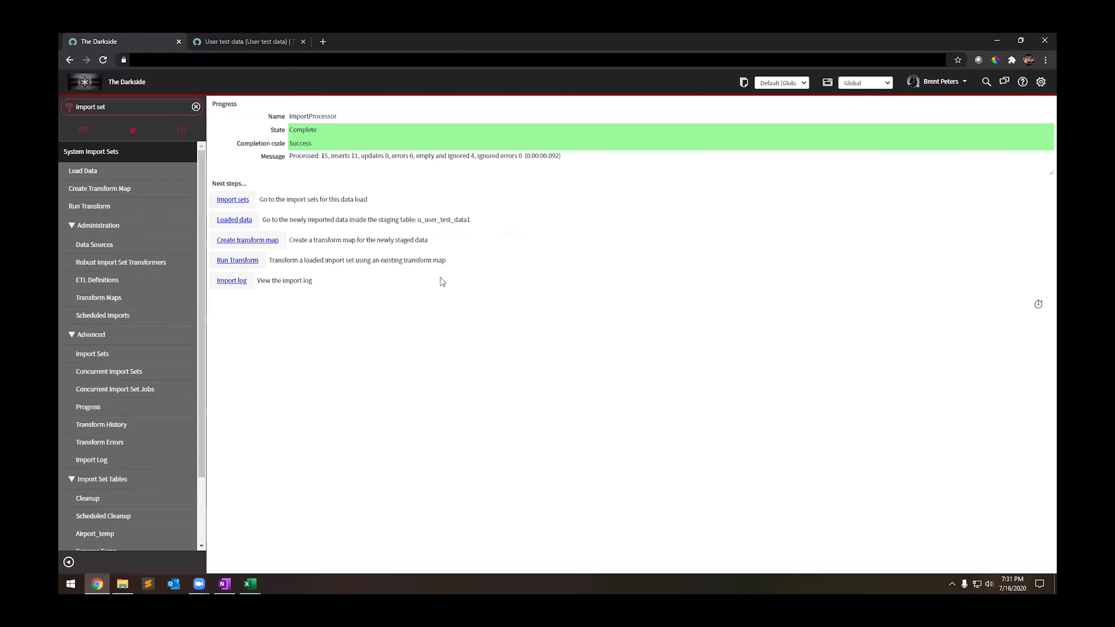
- Run the transform on import set ISET0010006 and open its transform history
click(232, 263)
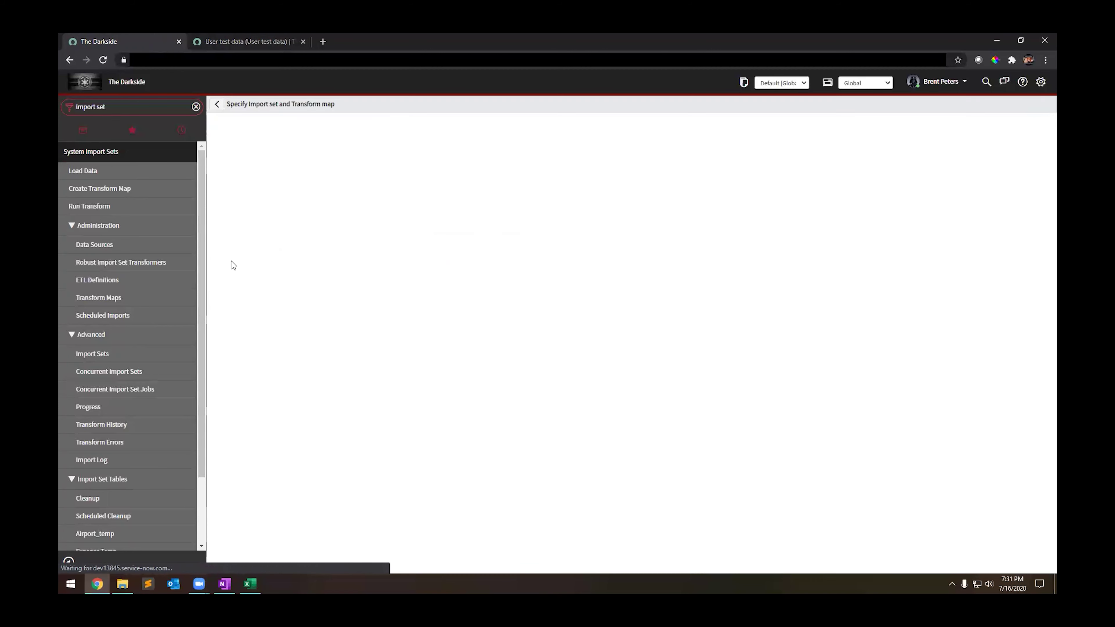
click(238, 290)
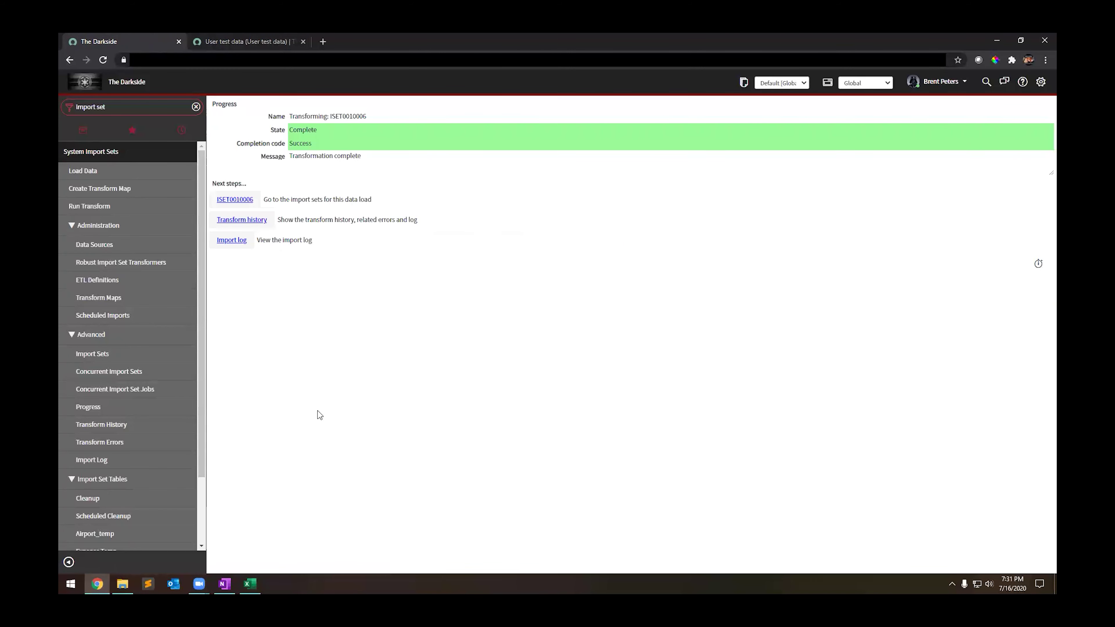
click(243, 220)
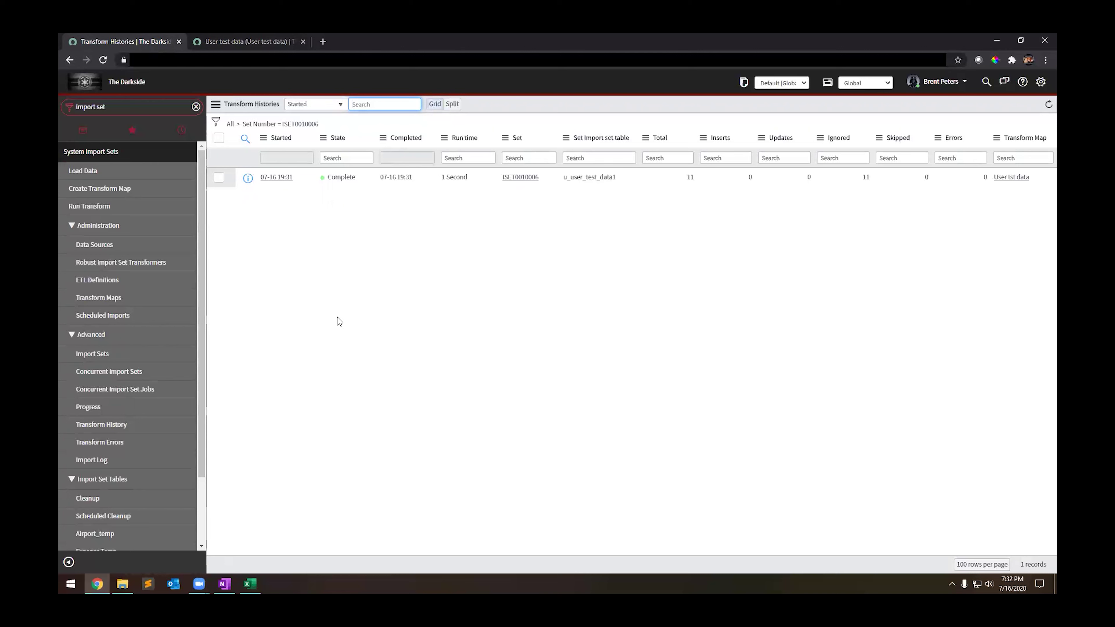
- Review the import set progress records and the blank scheduled data import form, leaving the form without saving
click(89, 408)
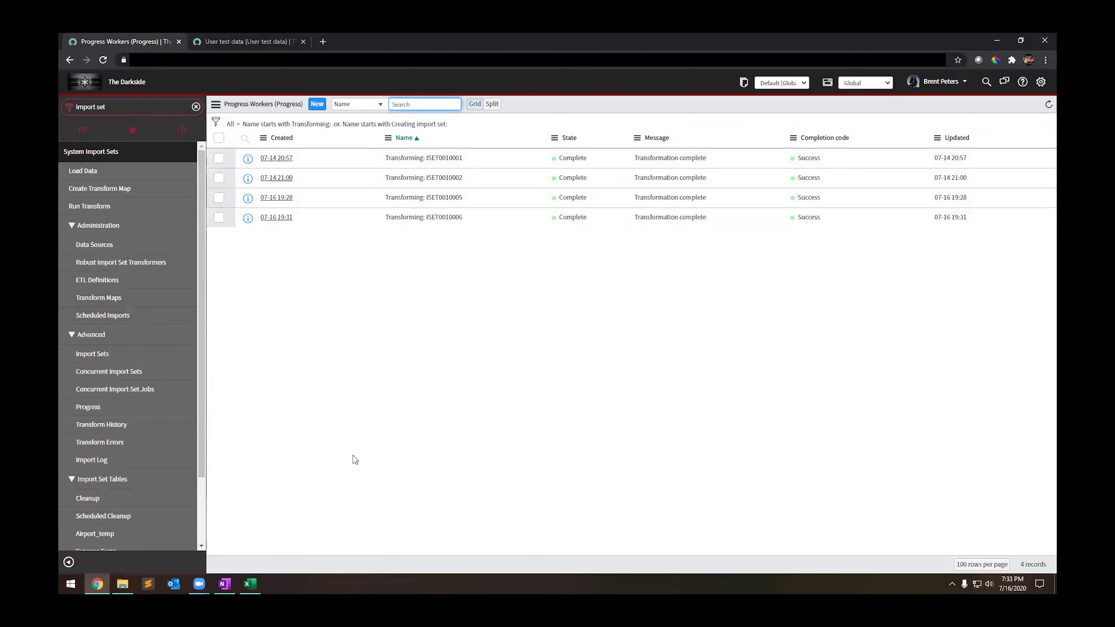
click(107, 317)
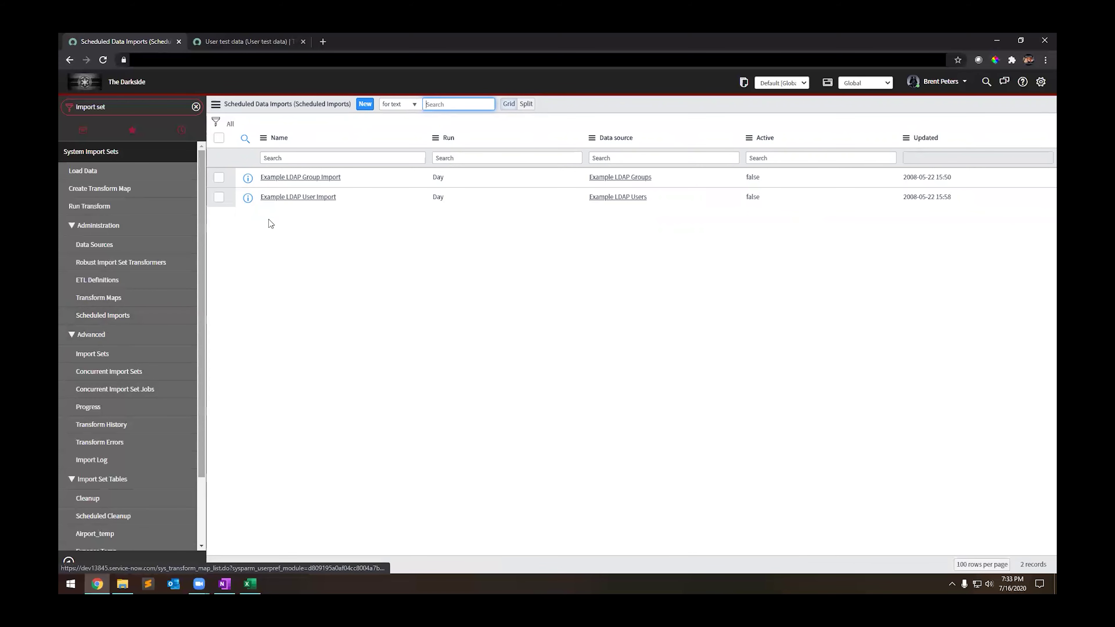
click(362, 105)
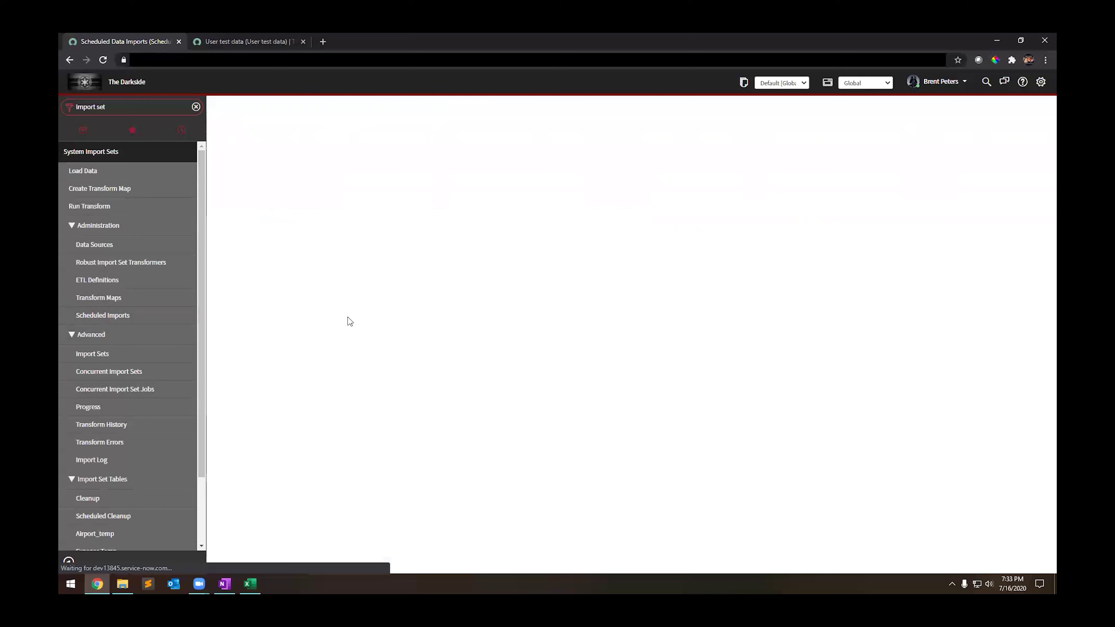
click(377, 152)
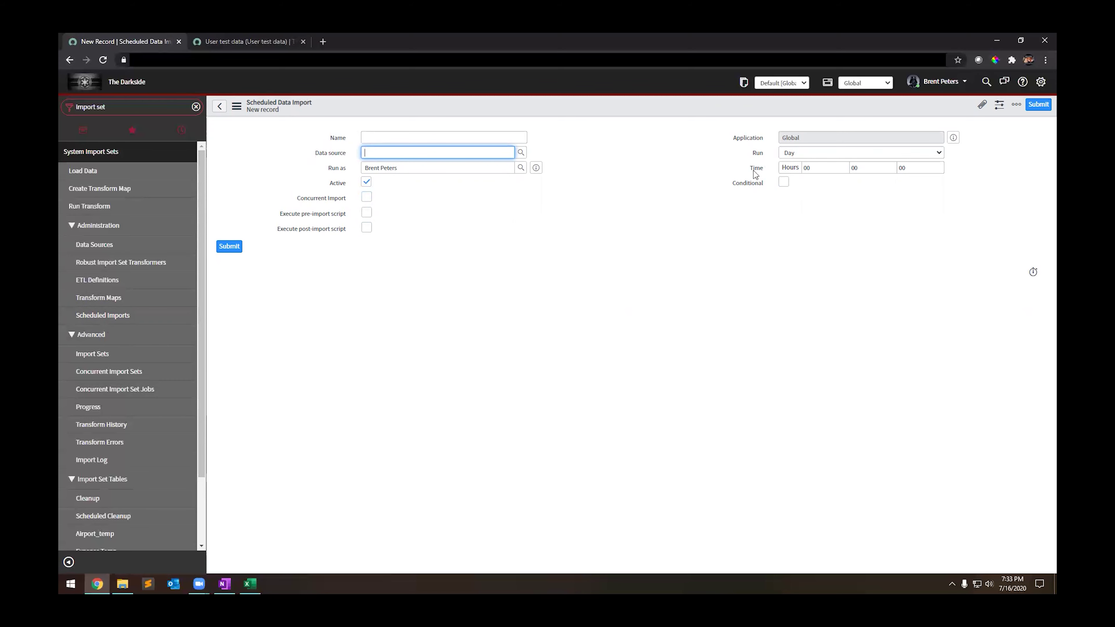
click(219, 106)
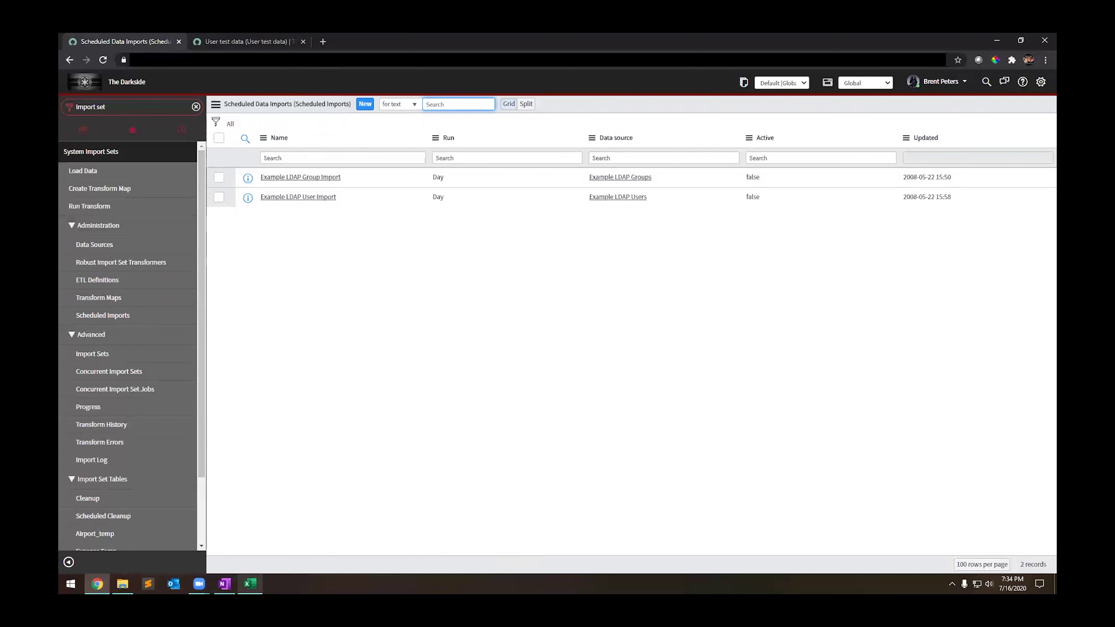
mouse_move(249, 584)
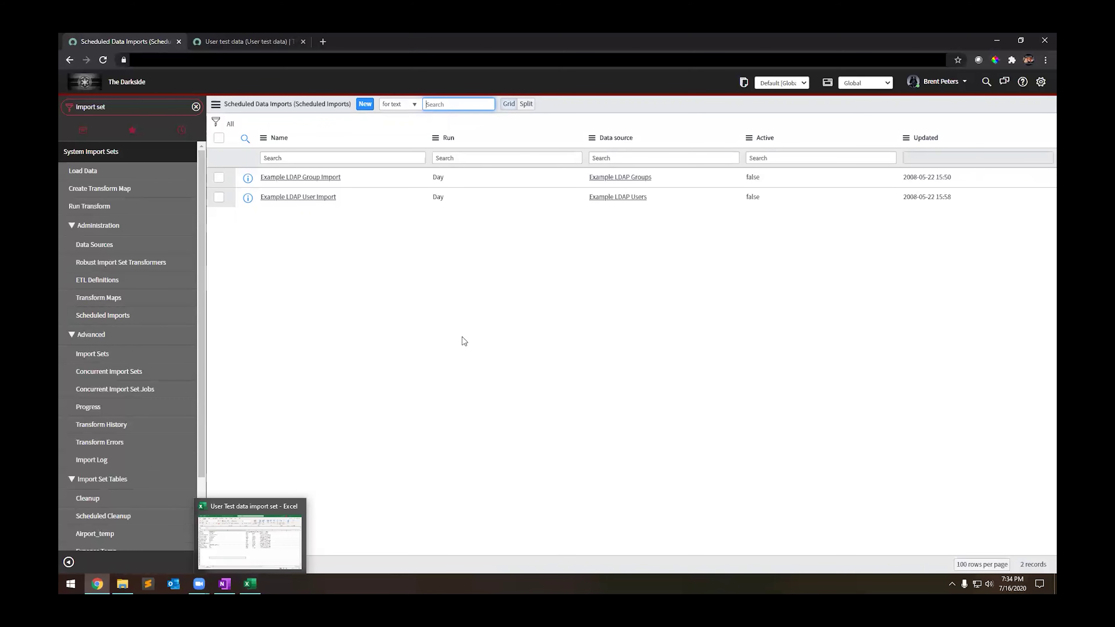
click(459, 347)
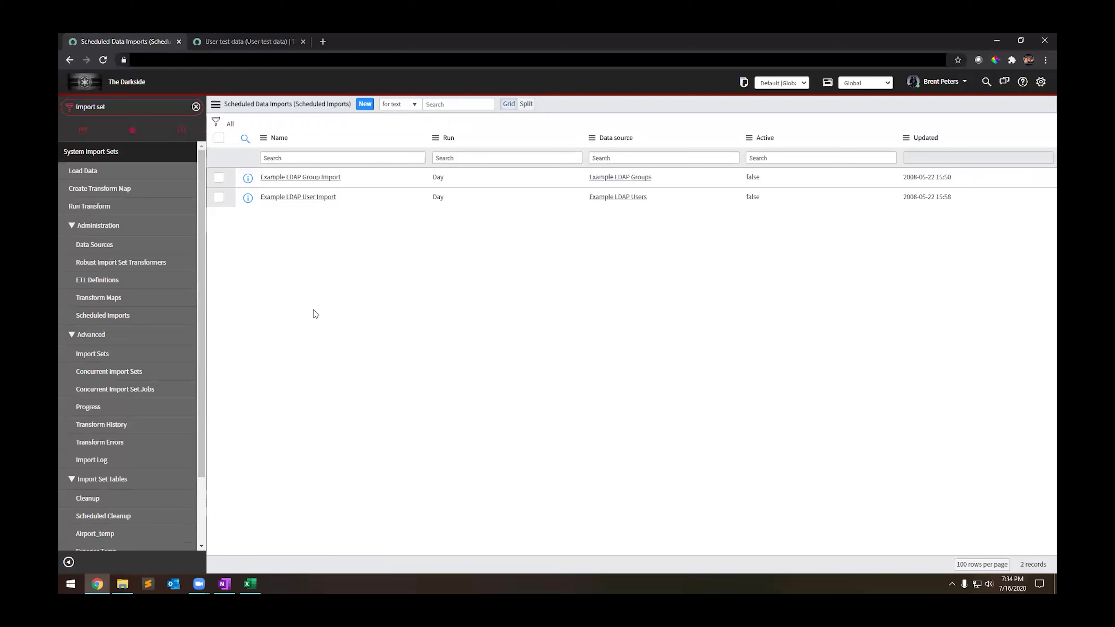
click(248, 44)
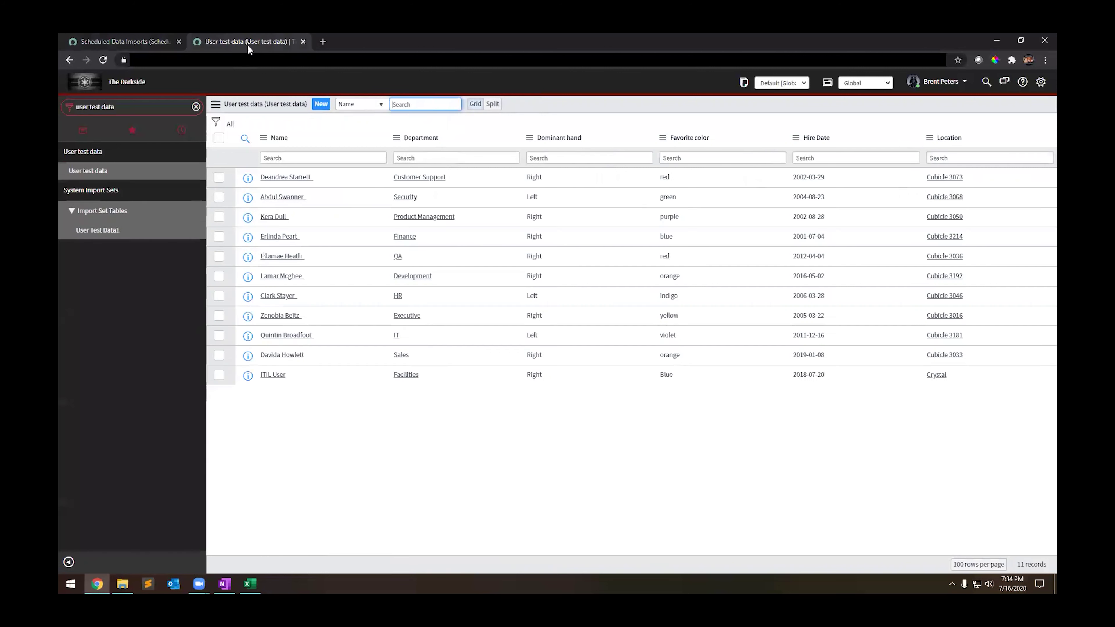
click(171, 42)
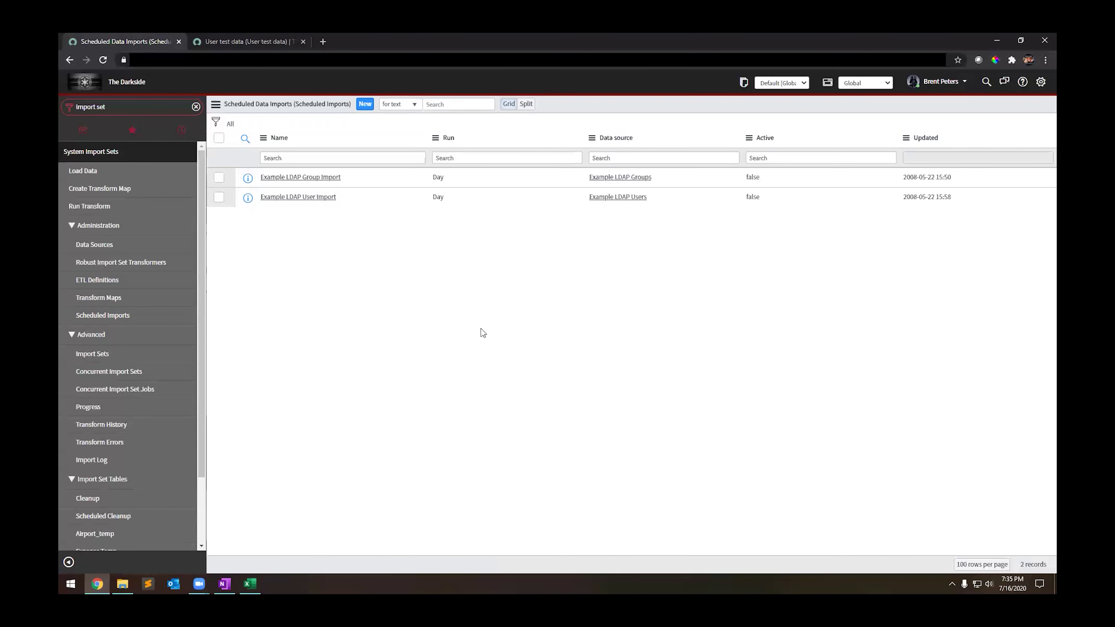
- Open the import page for the User test data list and turn off creation of an Excel template
click(234, 41)
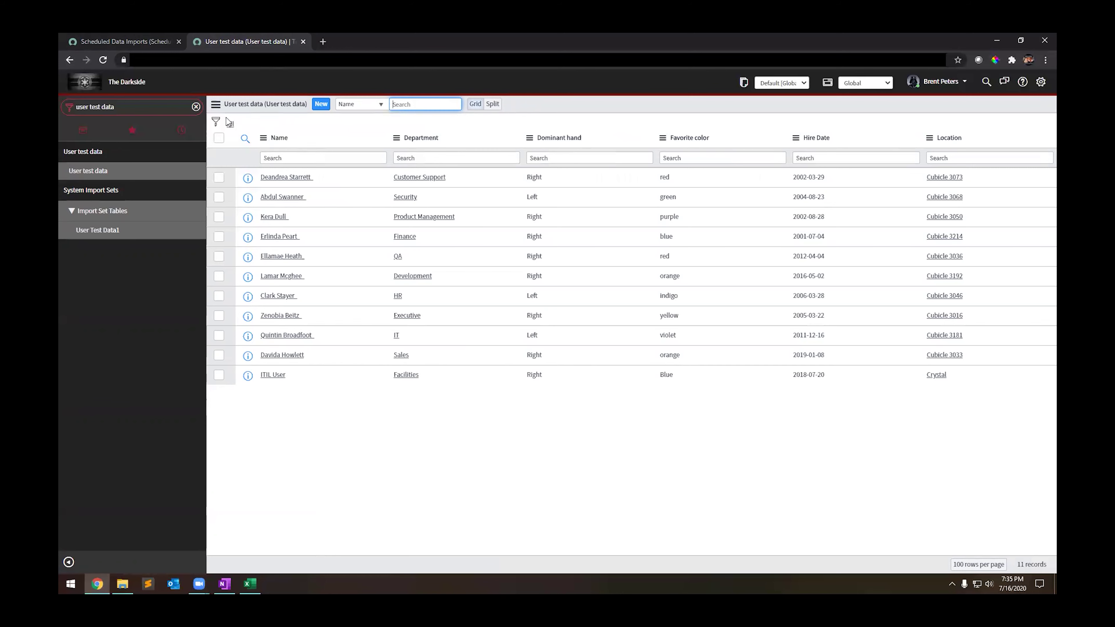
click(215, 104)
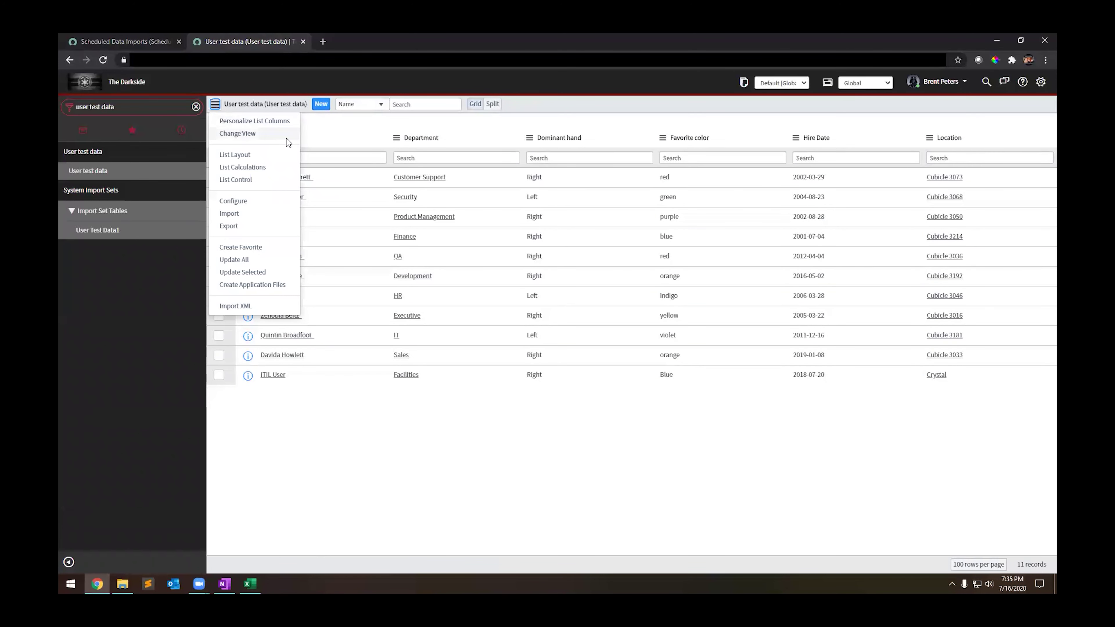
right_click(369, 140)
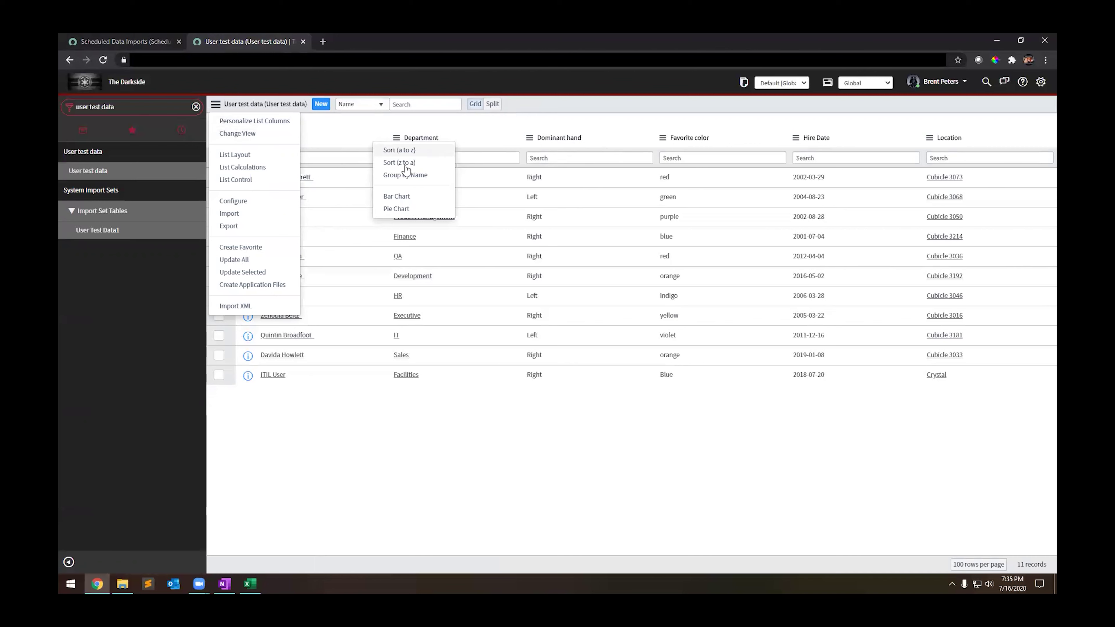
click(235, 214)
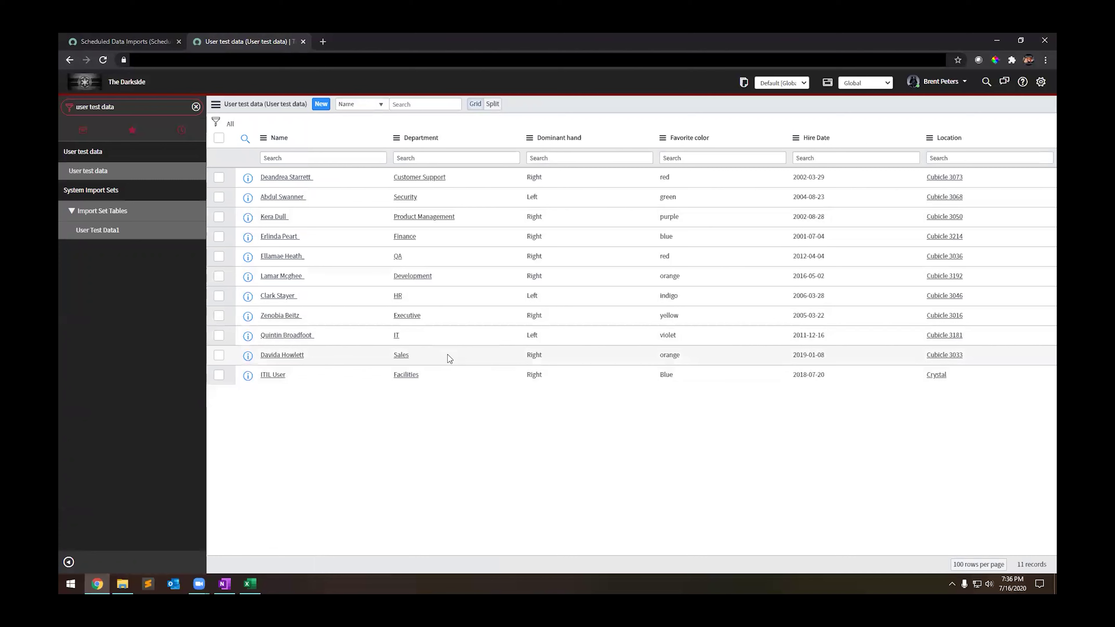
click(215, 104)
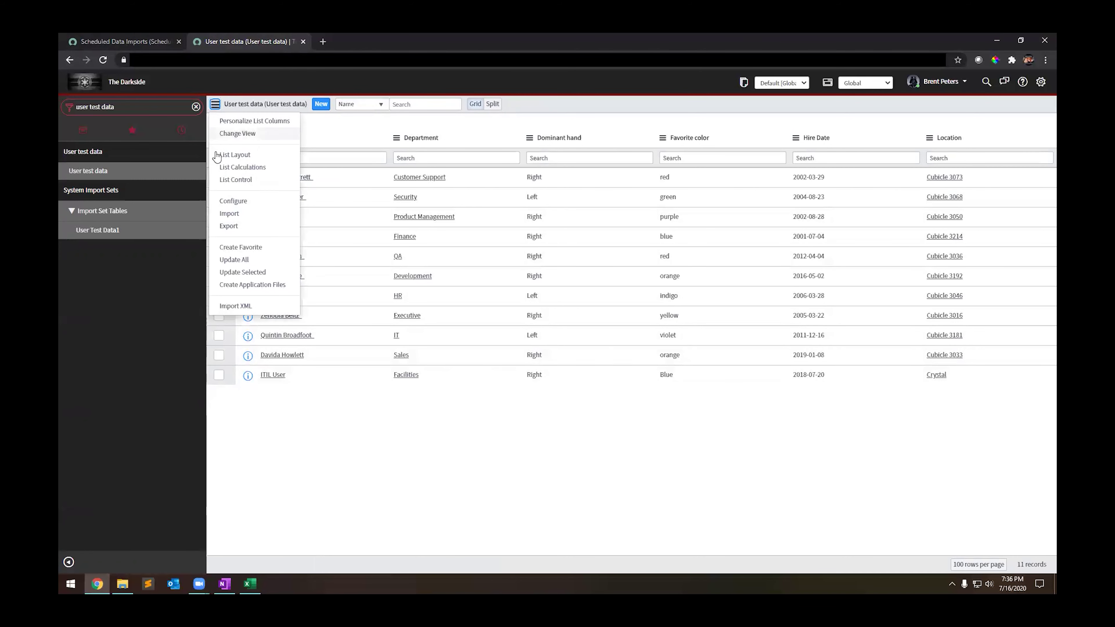
click(229, 214)
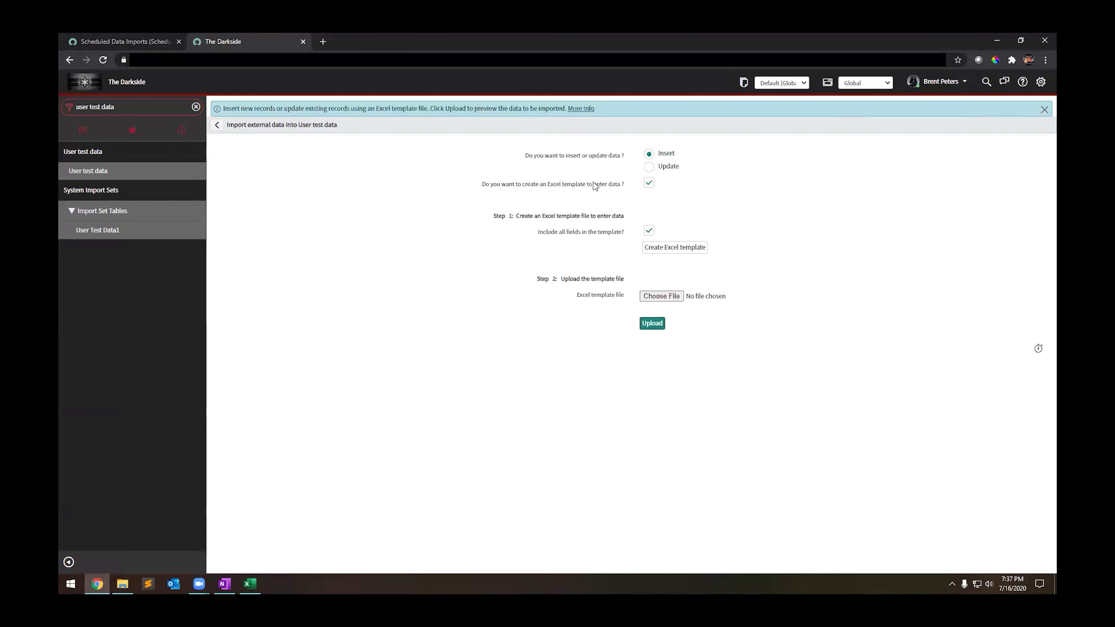
click(649, 183)
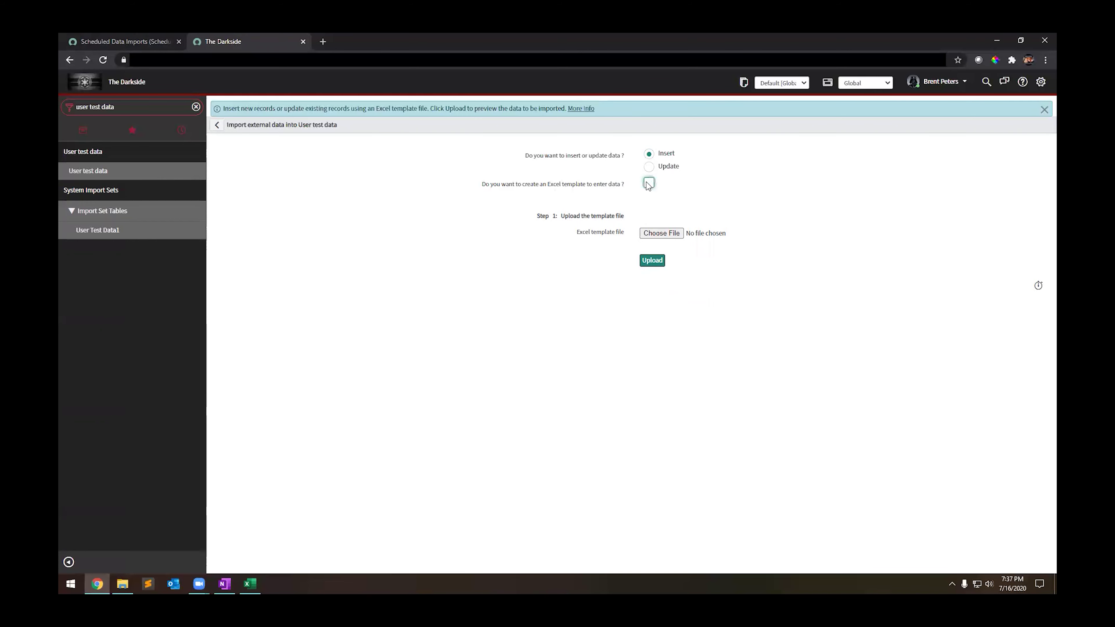
- Turn on Excel template creation with all fields included for inserting records, and create and download the template
click(648, 183)
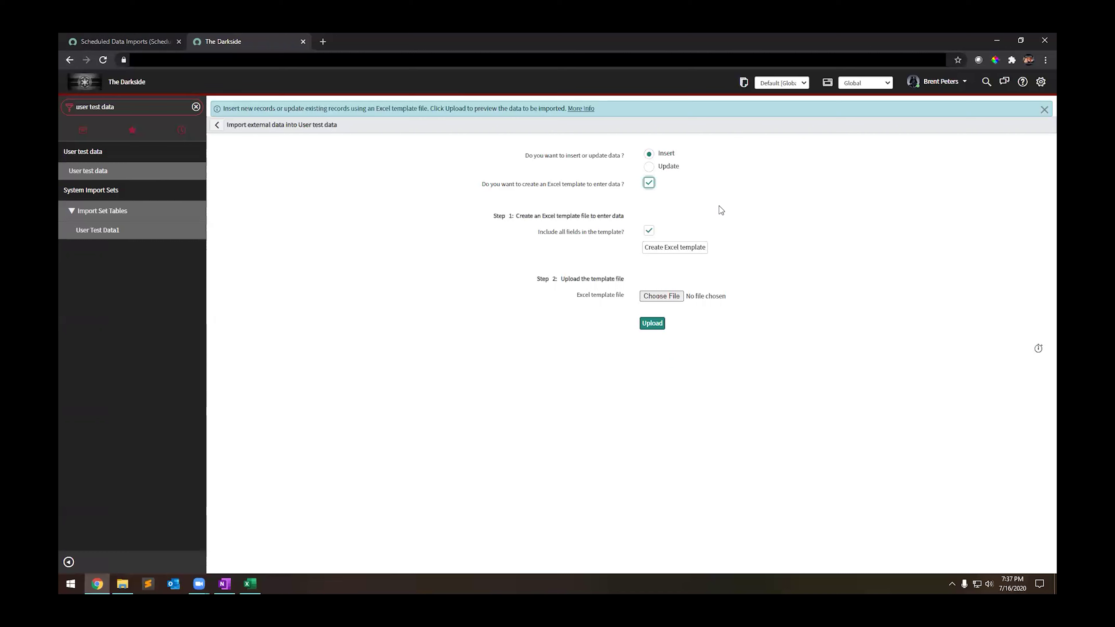
click(649, 231)
click(649, 232)
click(661, 251)
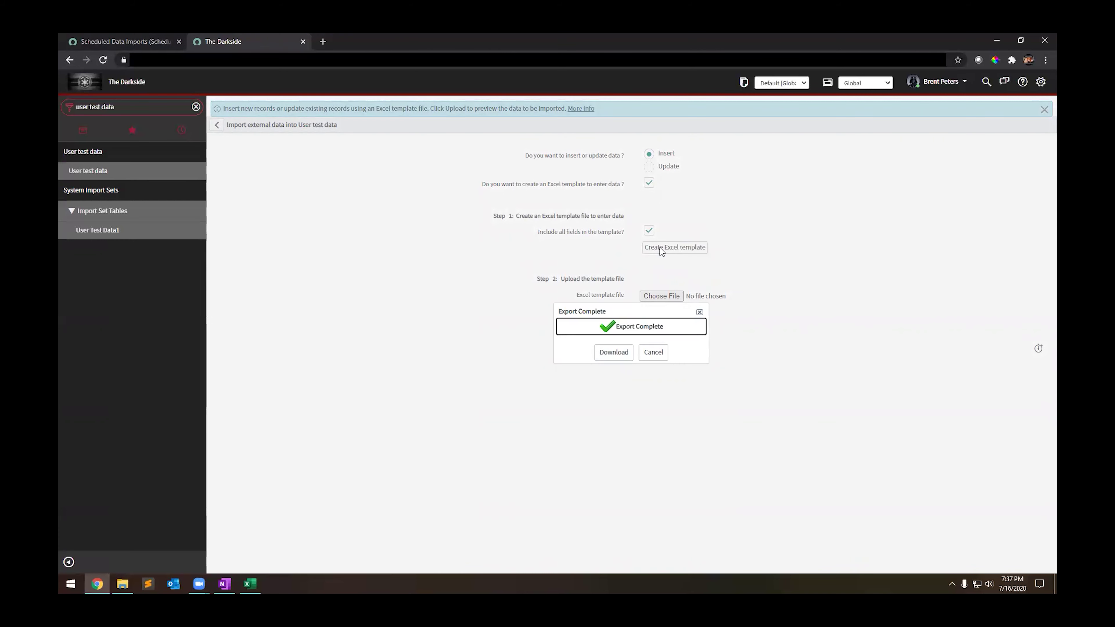
click(621, 359)
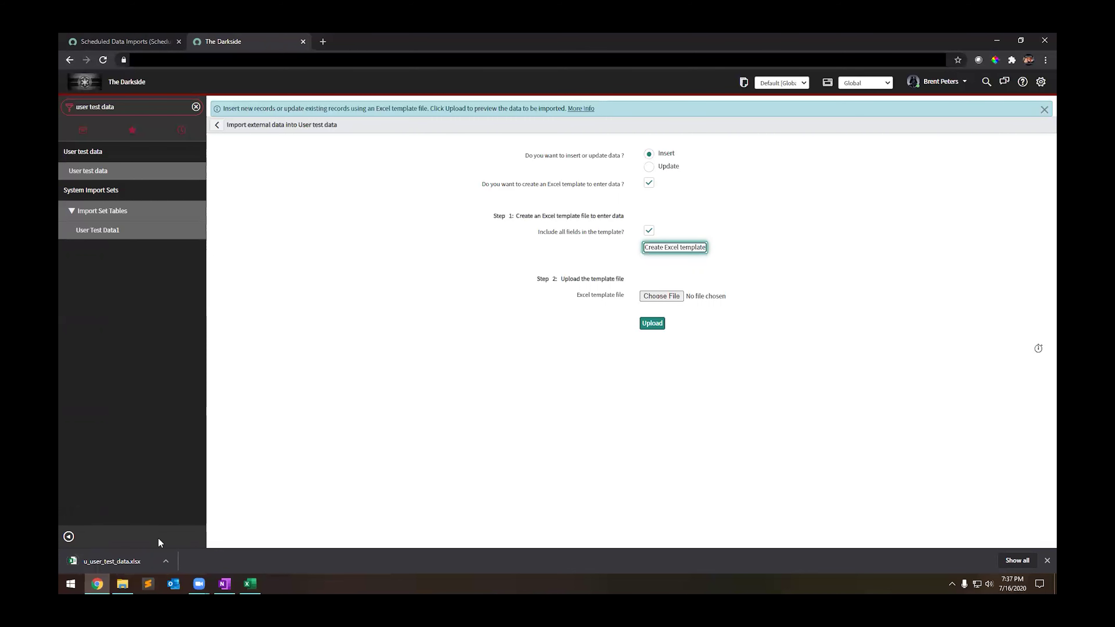
- Open the downloaded u_user_test_data.xlsx for editing and review its Directions sheet and the column headings on Page 1
click(114, 557)
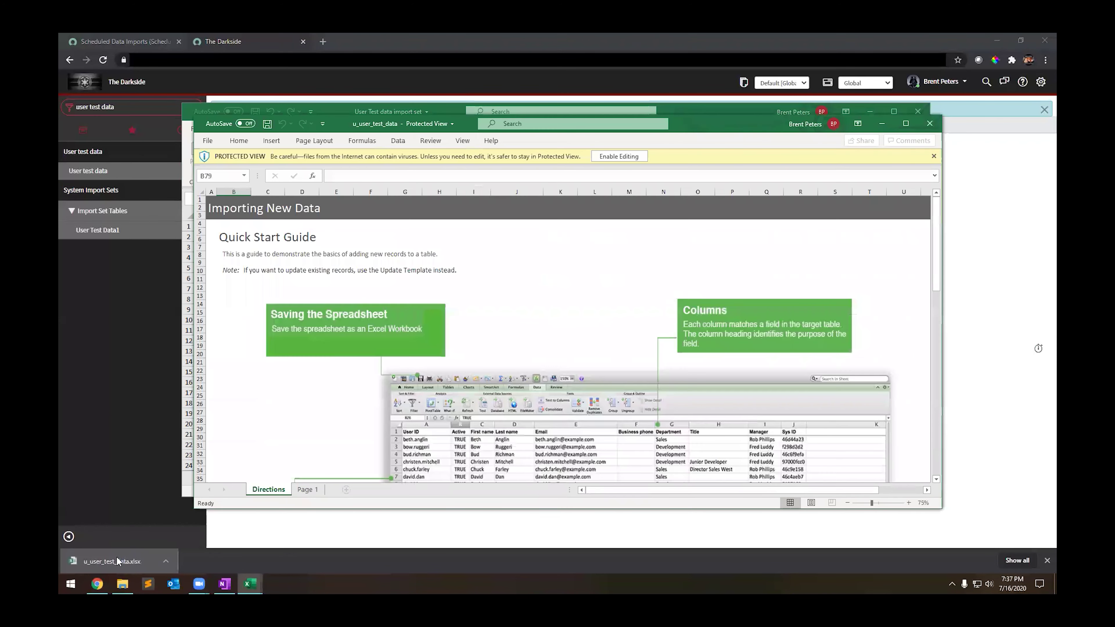
click(870, 111)
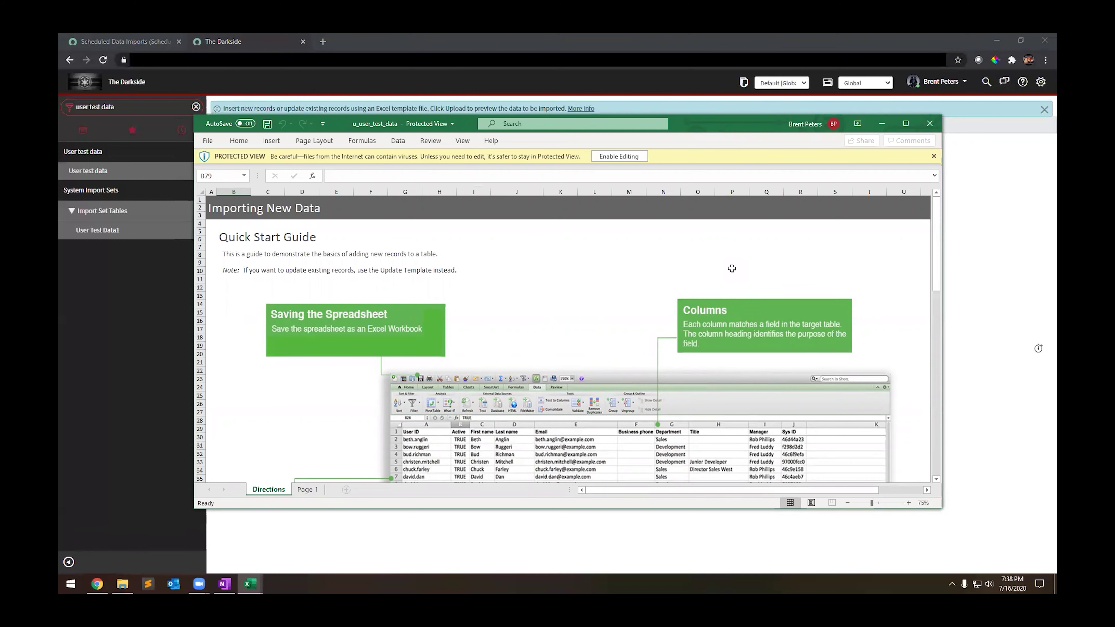
click(619, 156)
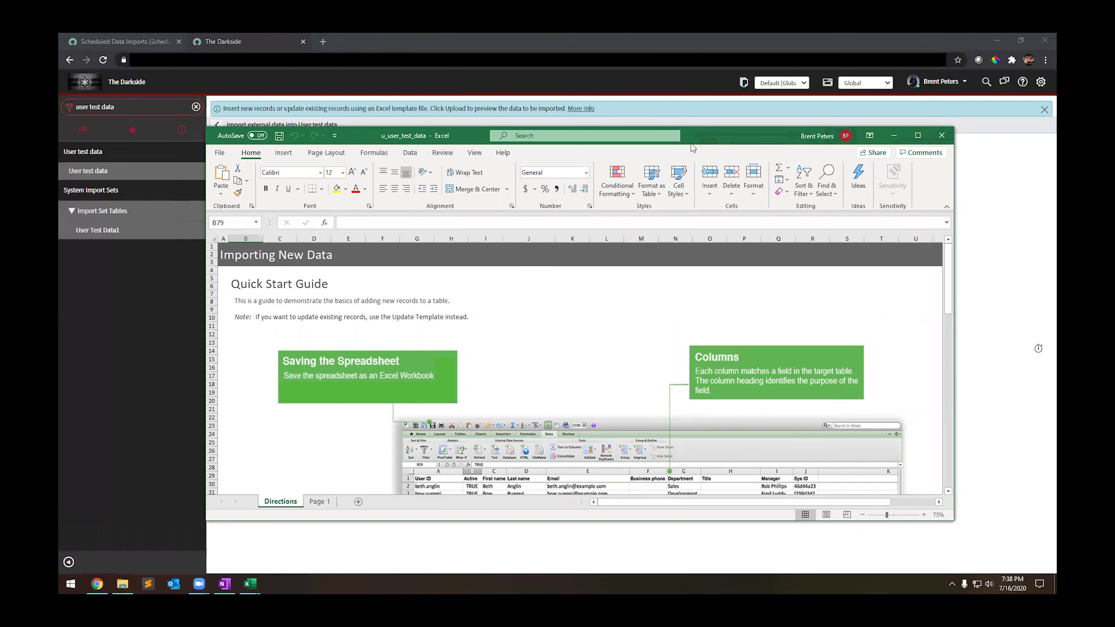
double_click(698, 133)
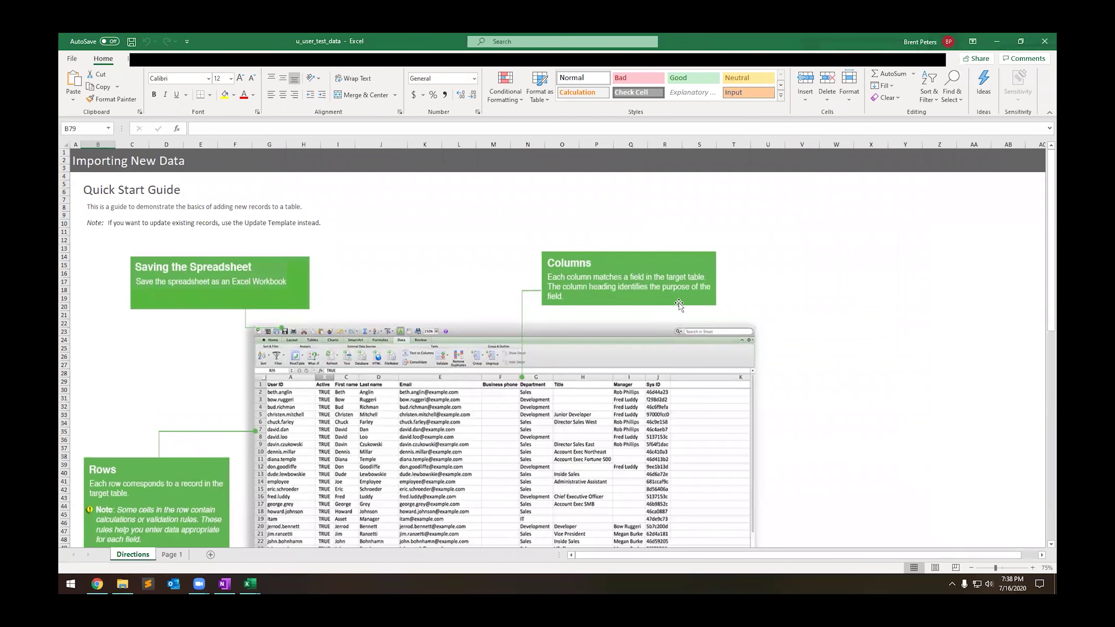
scroll(440, 385, down, 2)
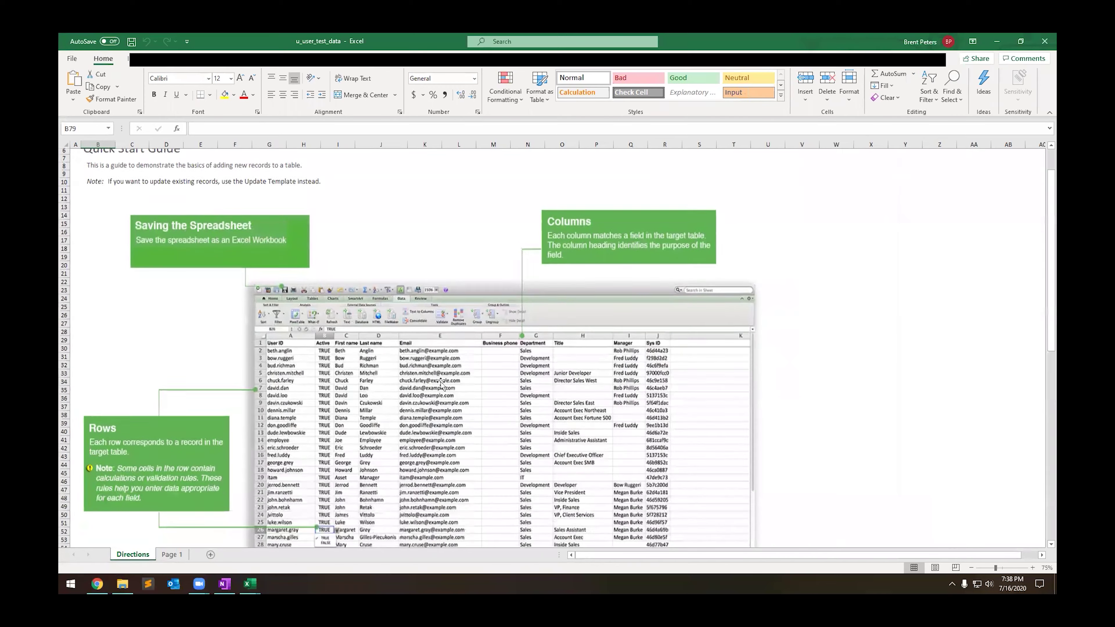
scroll(441, 385, down, 5)
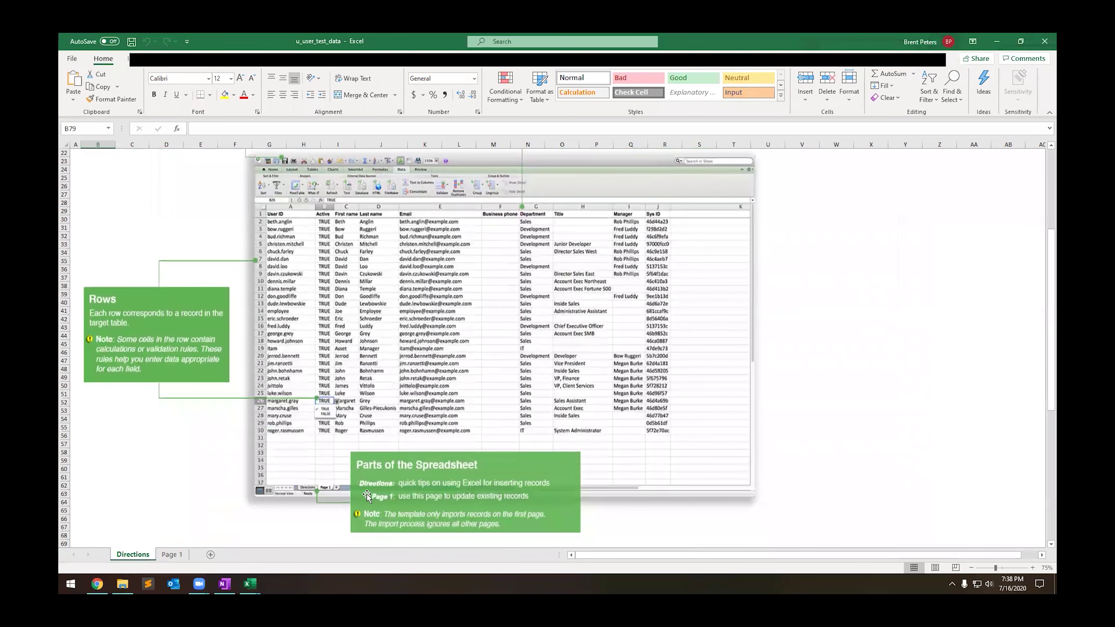
click(177, 556)
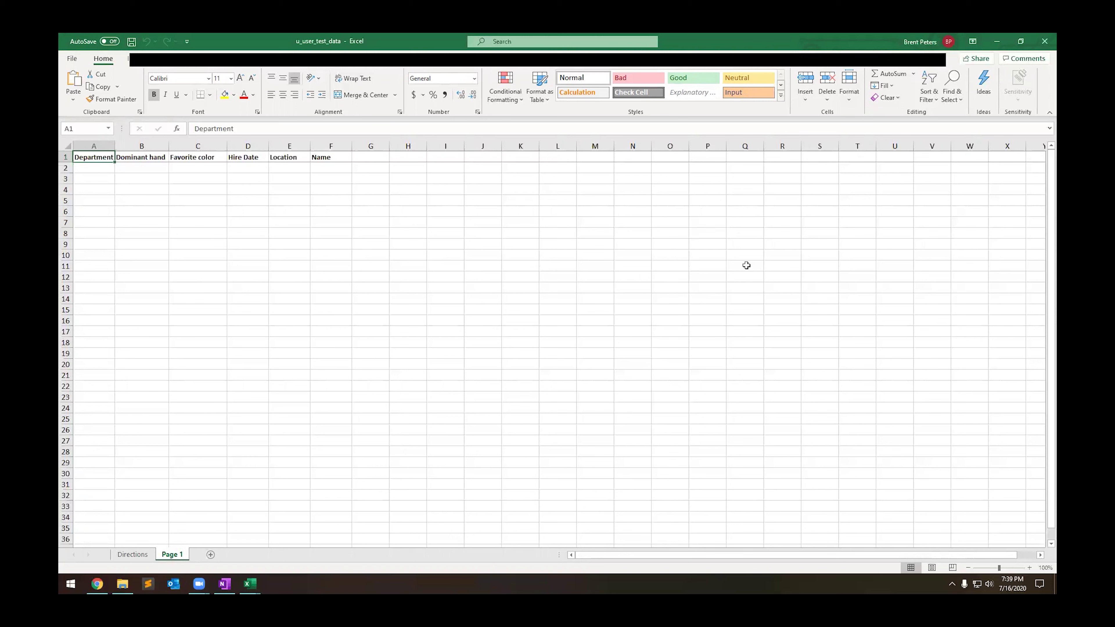
click(96, 167)
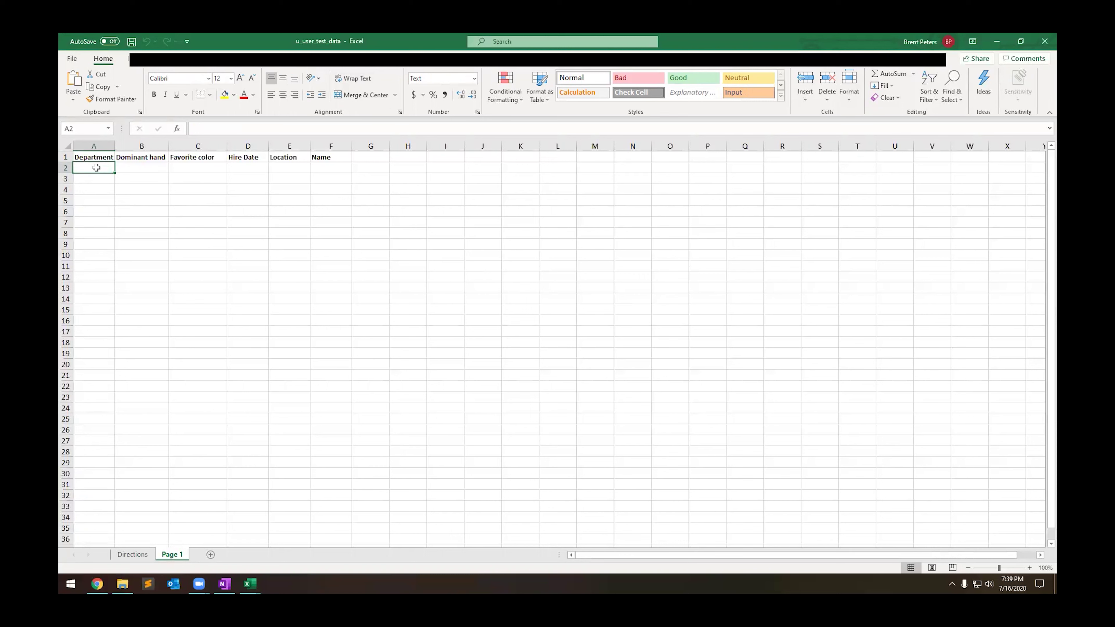
click(171, 289)
key(ctrl+c)
right_click(90, 166)
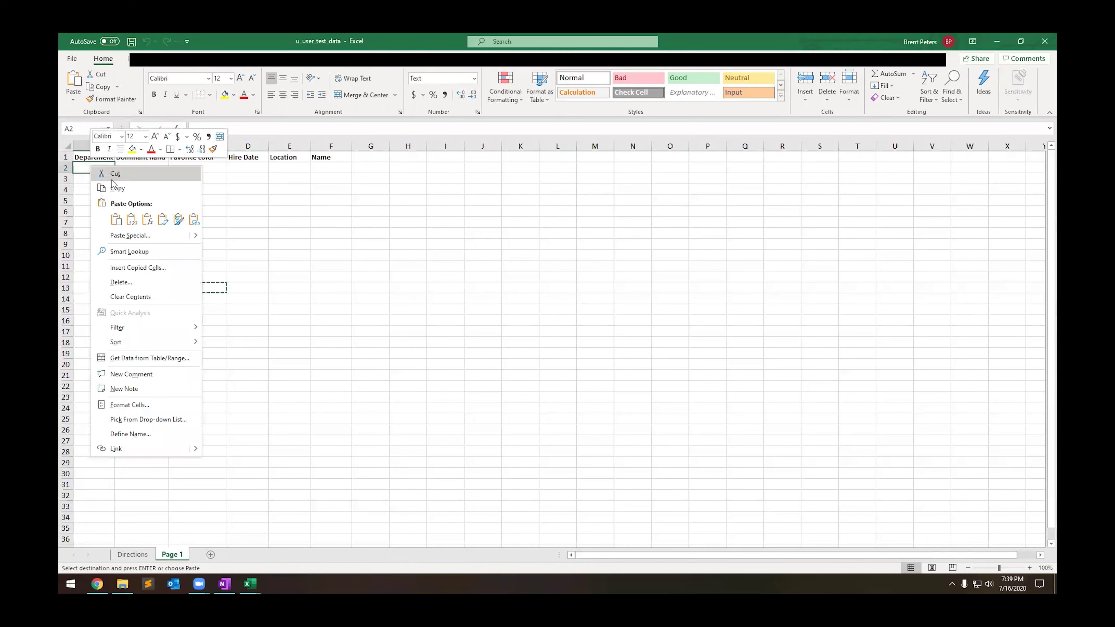
click(133, 221)
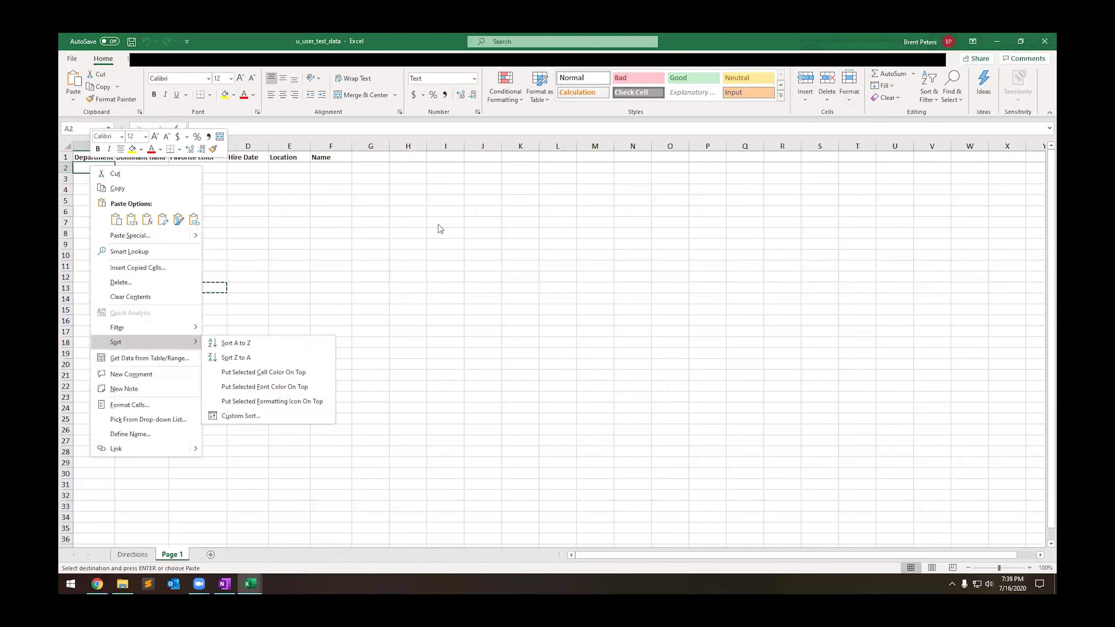
key(Escape)
key(Escape)
- Recheck the Directions sheet and choose Left as the Dominant hand in row 2 of Page 1
click(132, 555)
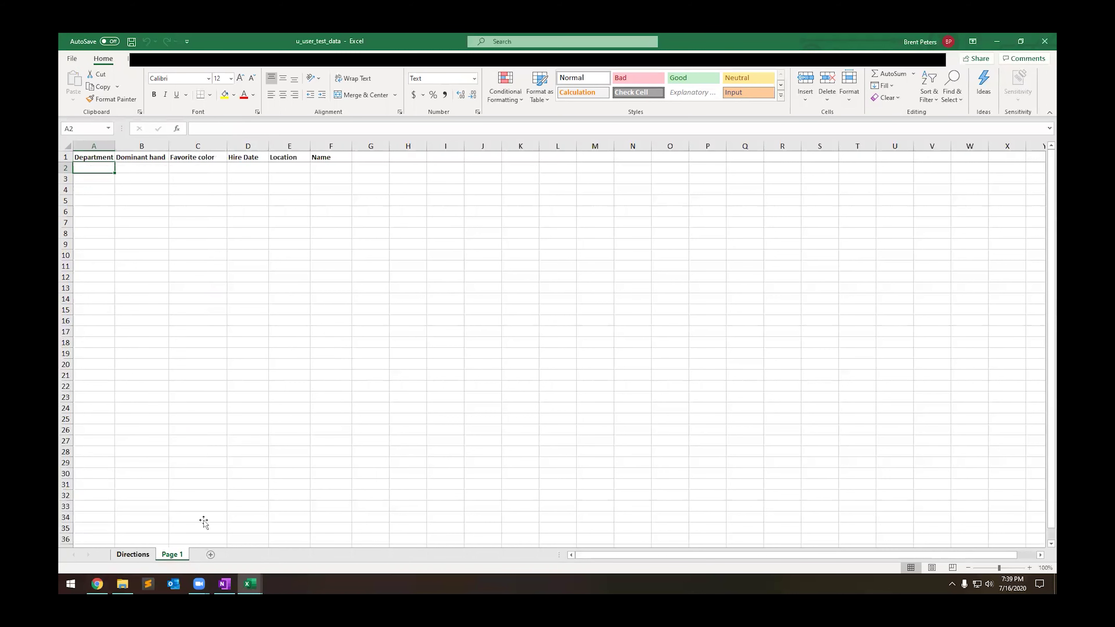
scroll(506, 333, up, 3)
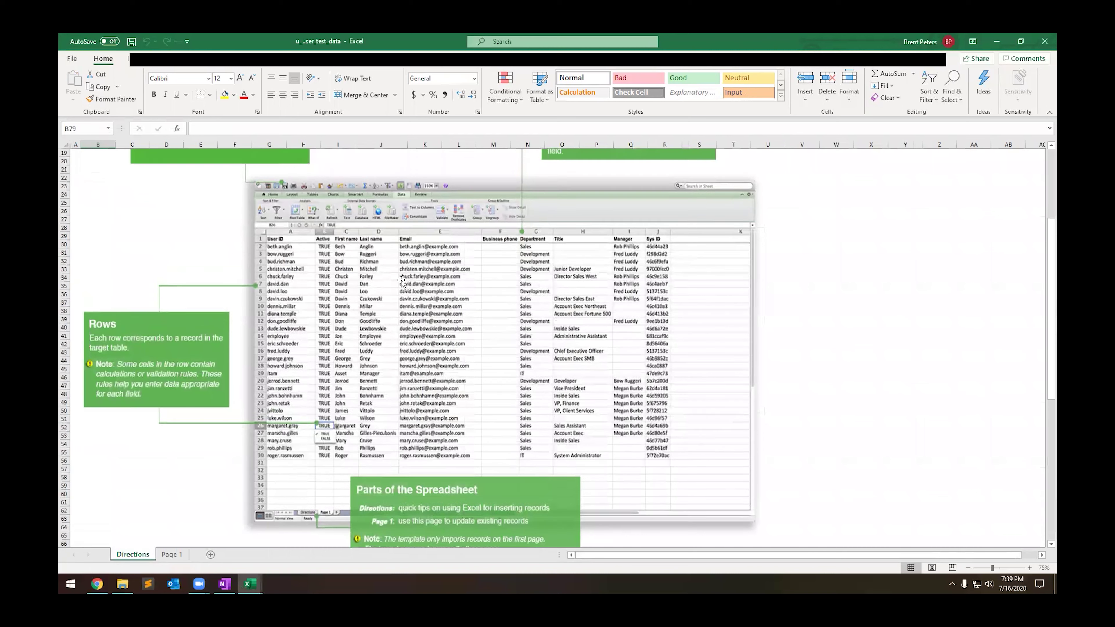
click(176, 555)
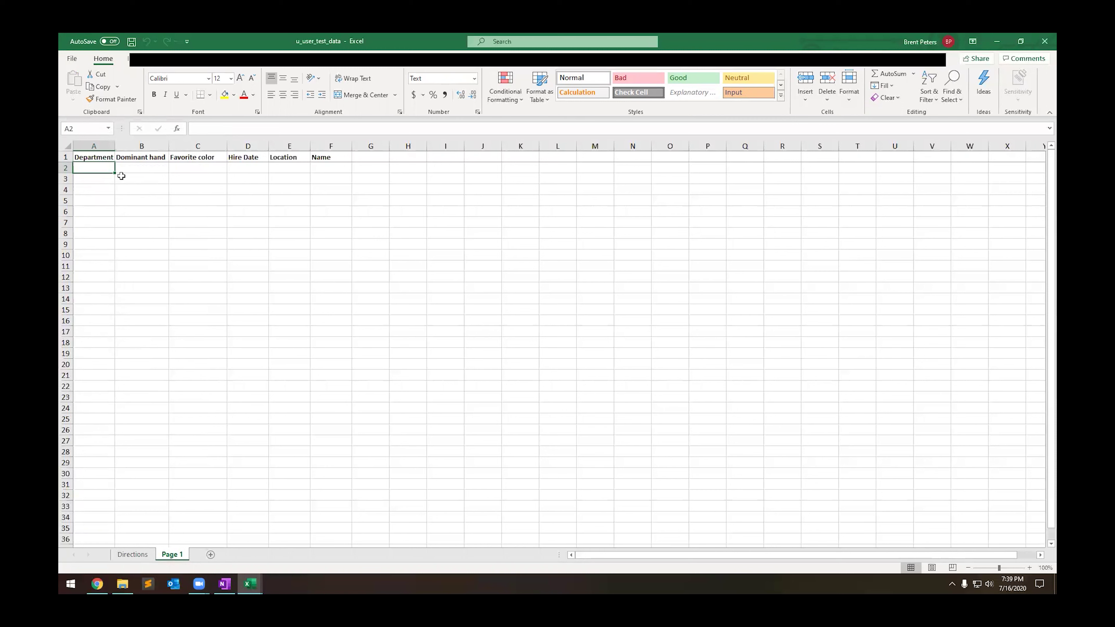
click(147, 169)
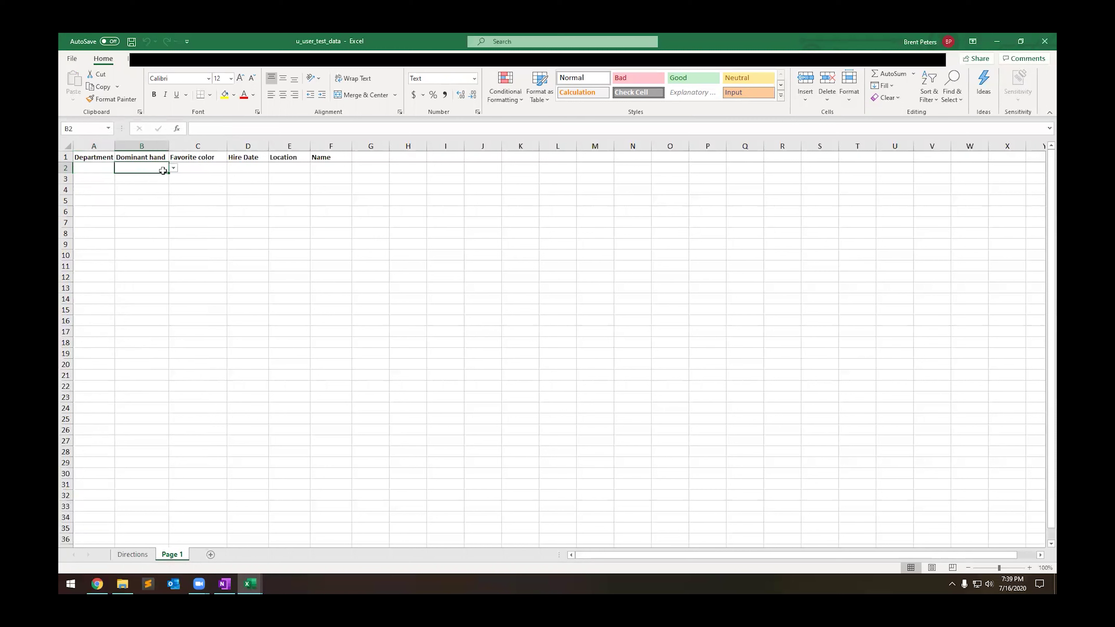
click(174, 168)
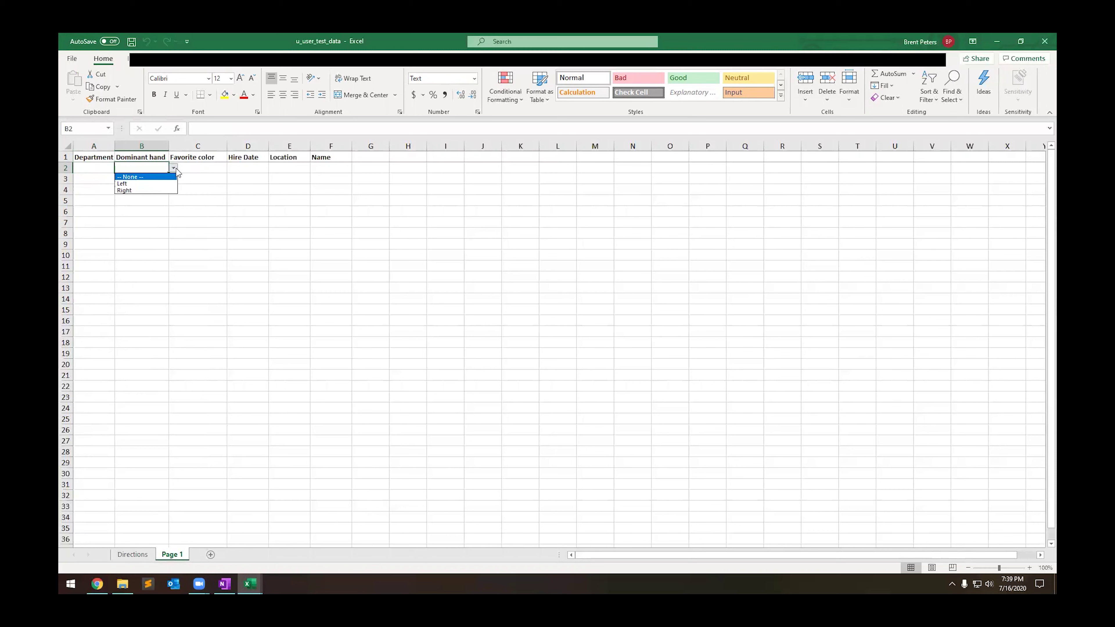
key(Down)
key(Down)
key(Return)
click(176, 171)
click(151, 183)
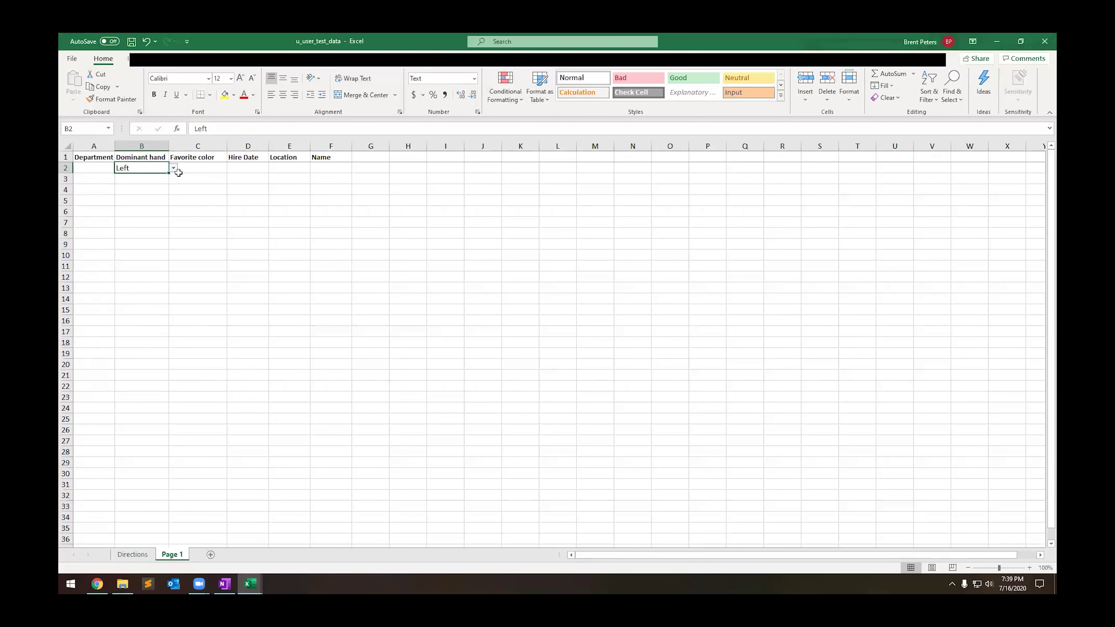
- Check the remaining template fields in row 2 and close the downloaded workbook without saving the changes
click(193, 168)
click(248, 168)
click(281, 167)
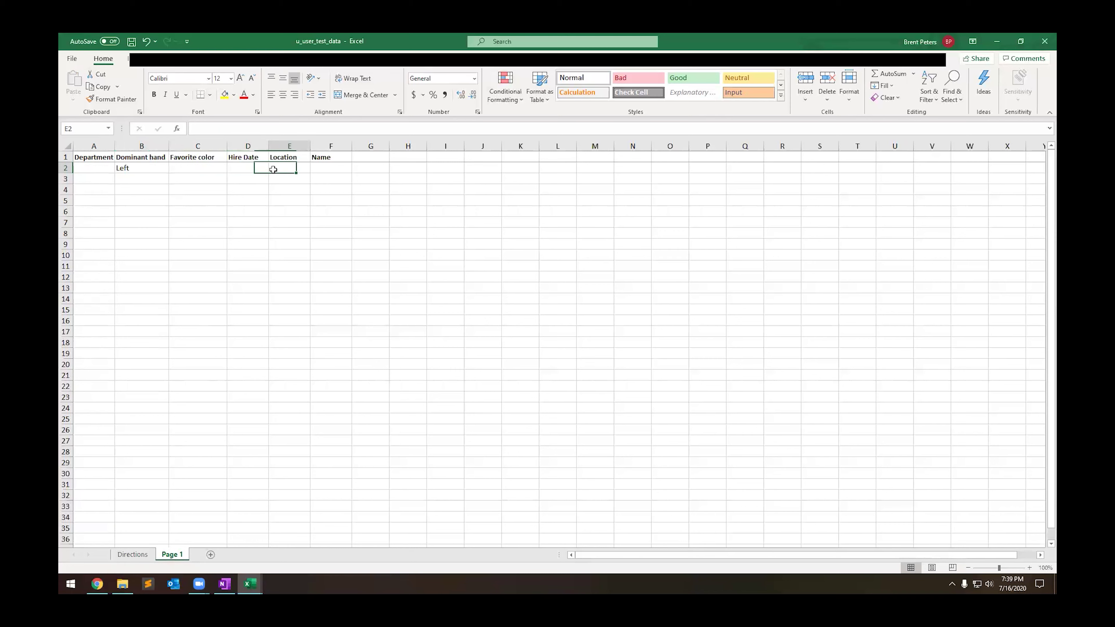
click(324, 168)
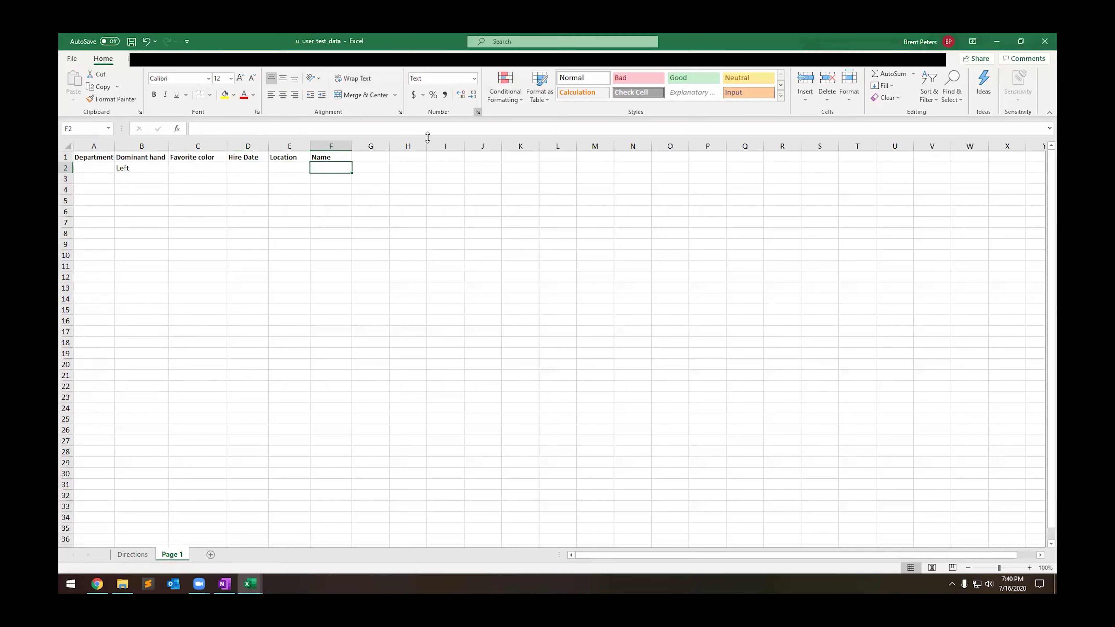
click(73, 59)
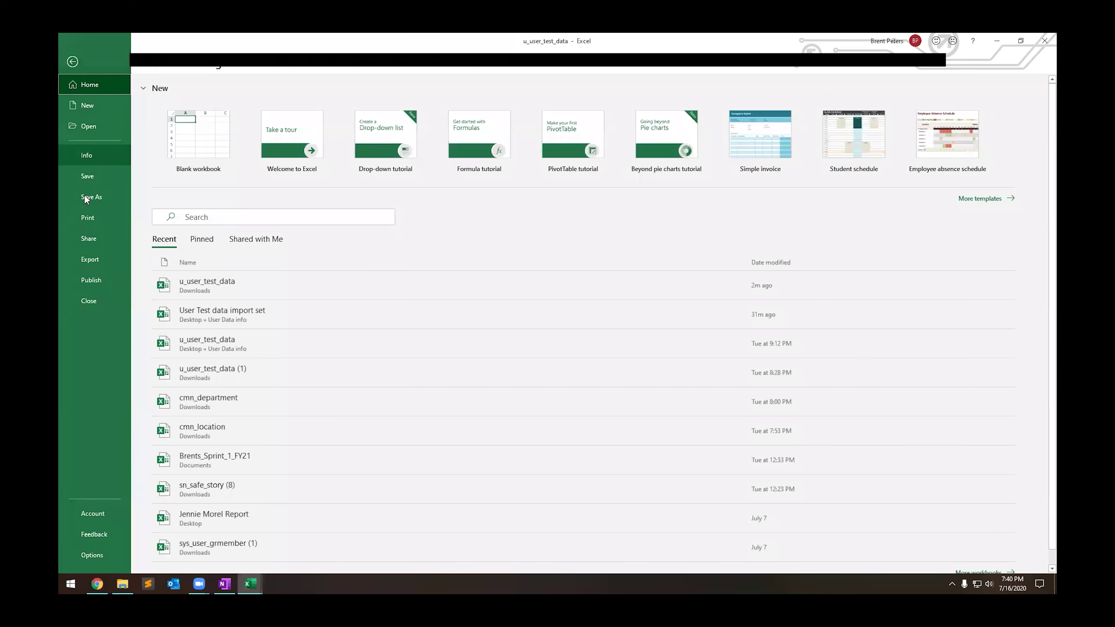
click(208, 341)
click(552, 334)
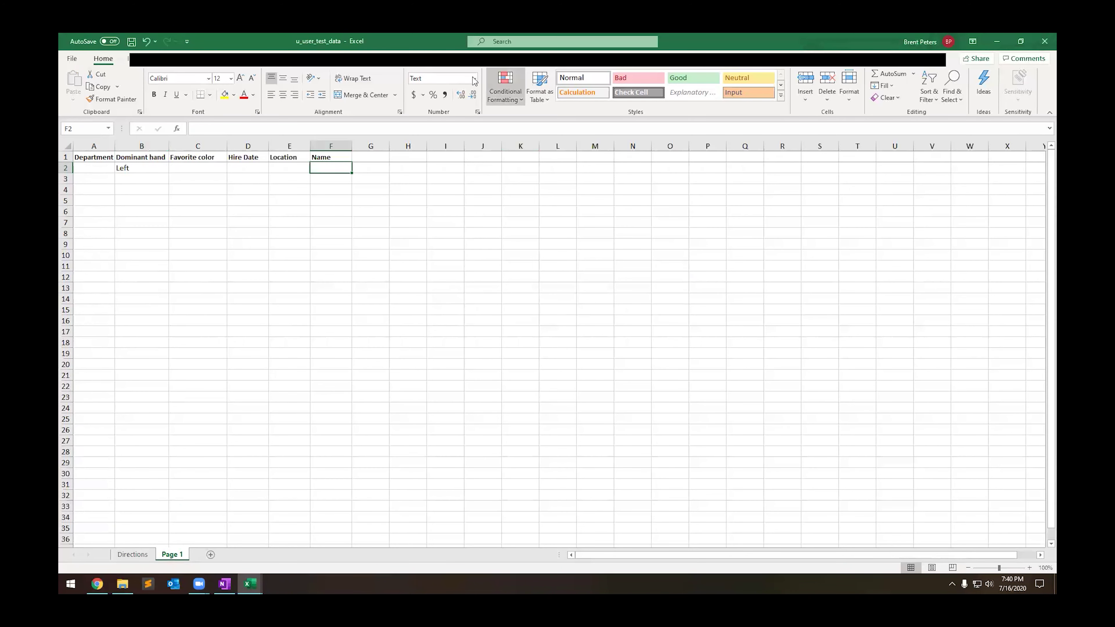
click(1045, 41)
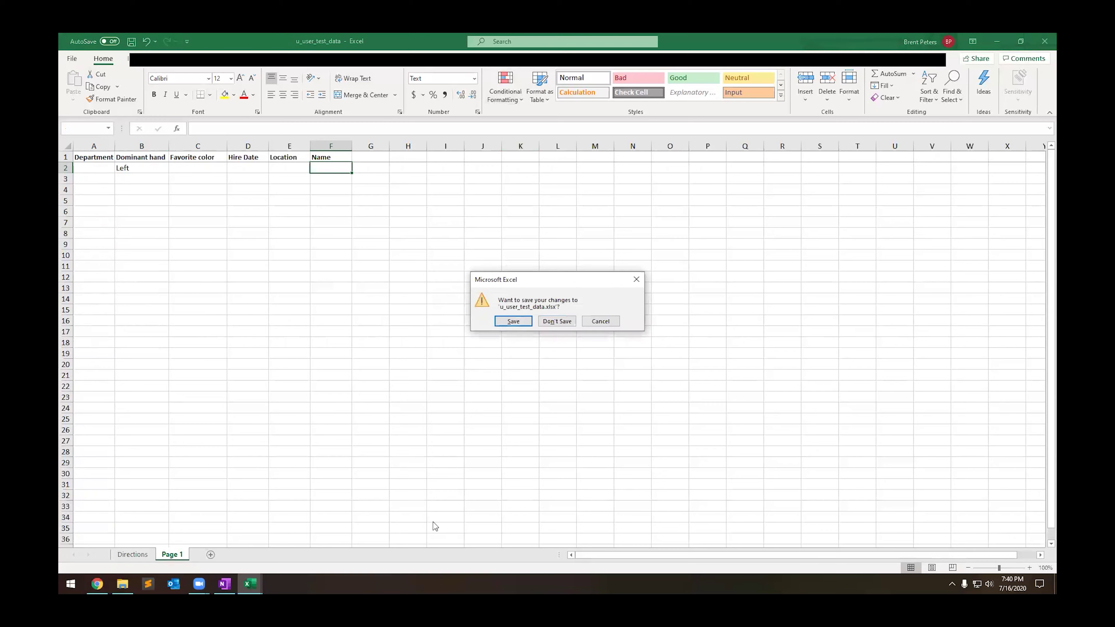
click(557, 322)
- Open the filled-in u_user_test_data workbook from the User Data info folder and review the records on Page 1
click(249, 584)
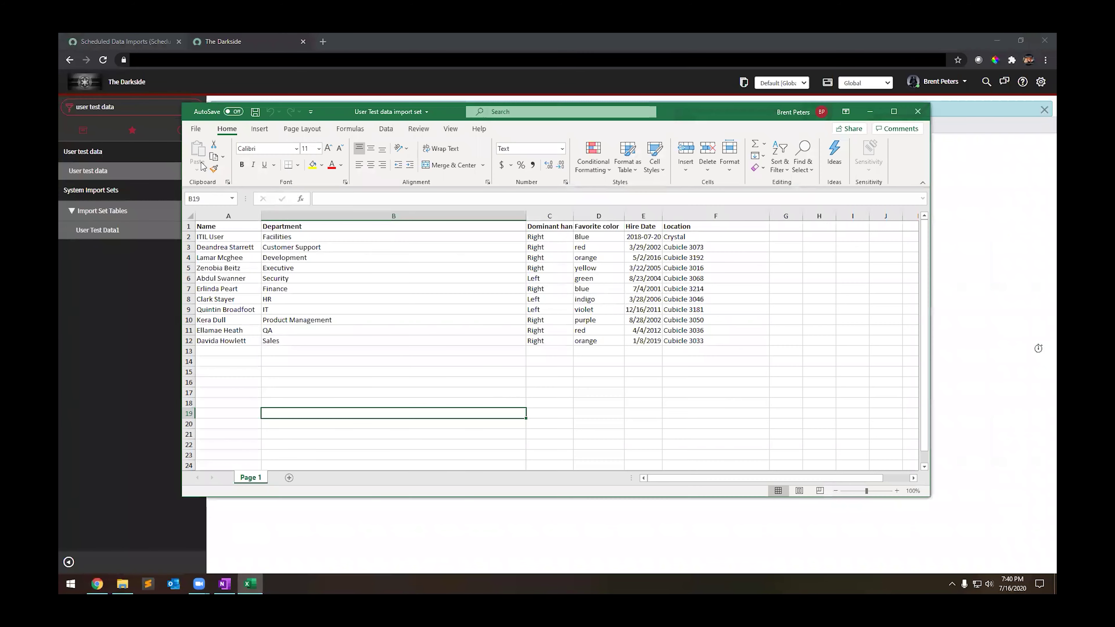
click(199, 158)
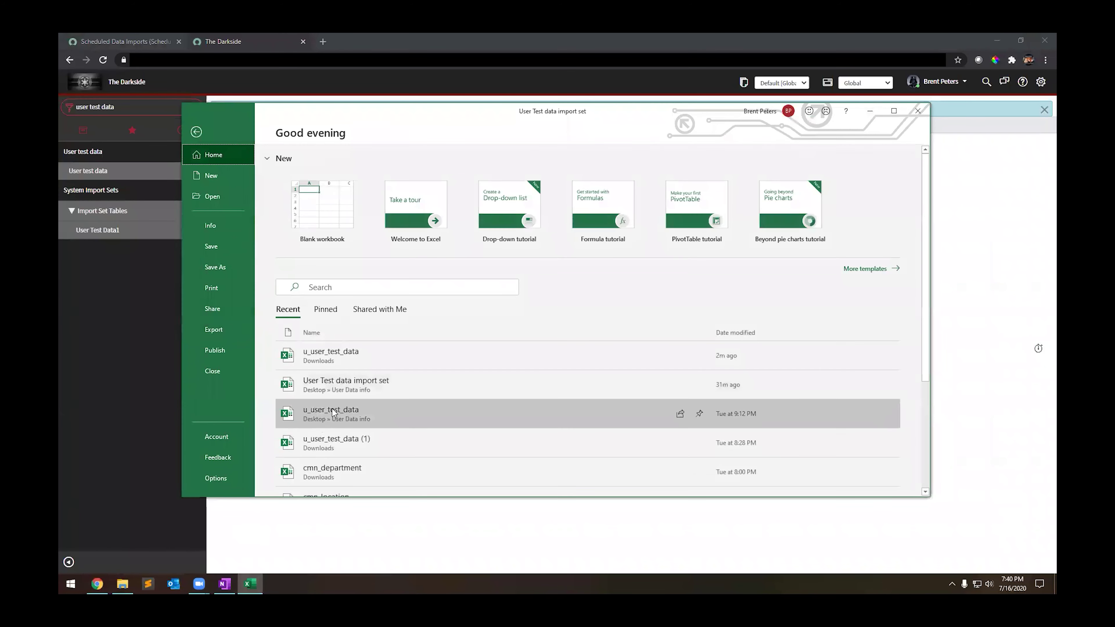
click(312, 414)
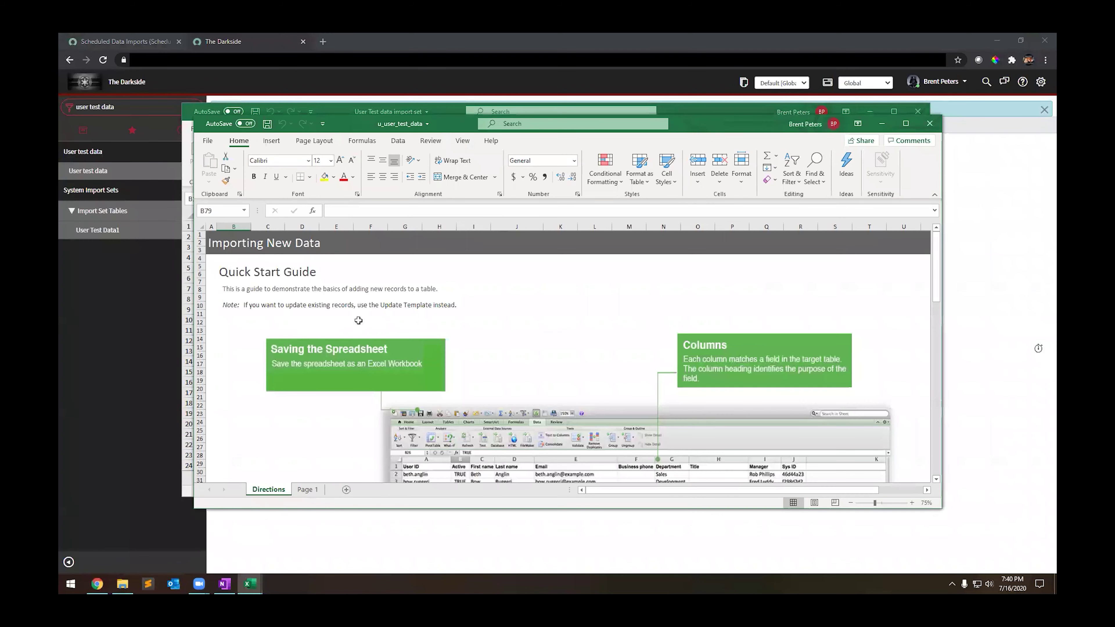
click(307, 489)
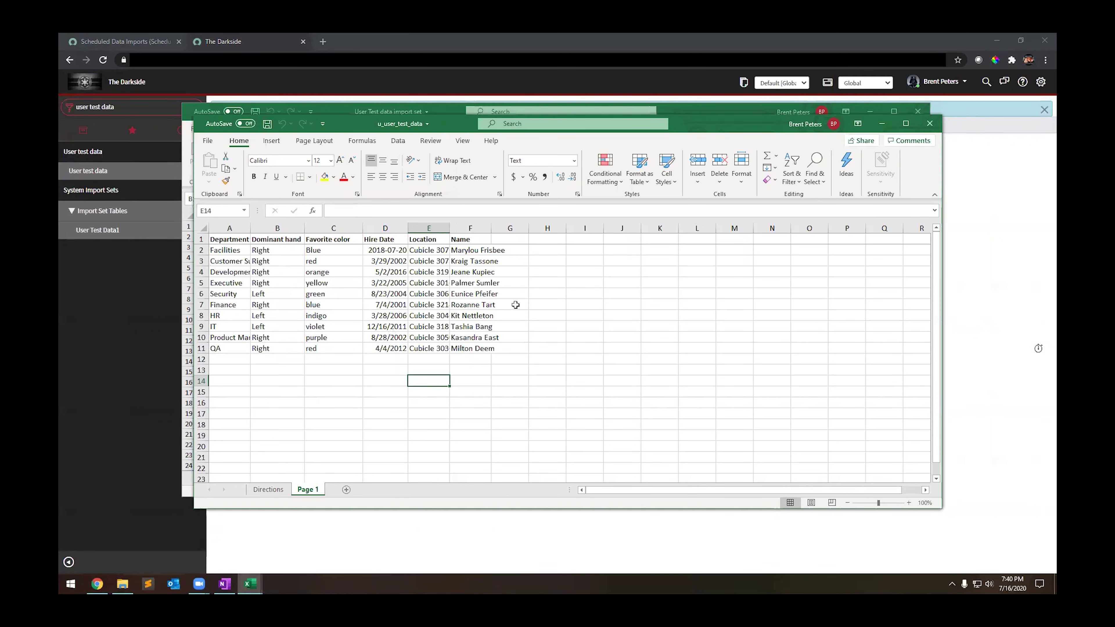
- Return to ServiceNow in the browser, view the User test data list and reopen its import page
click(870, 111)
click(979, 246)
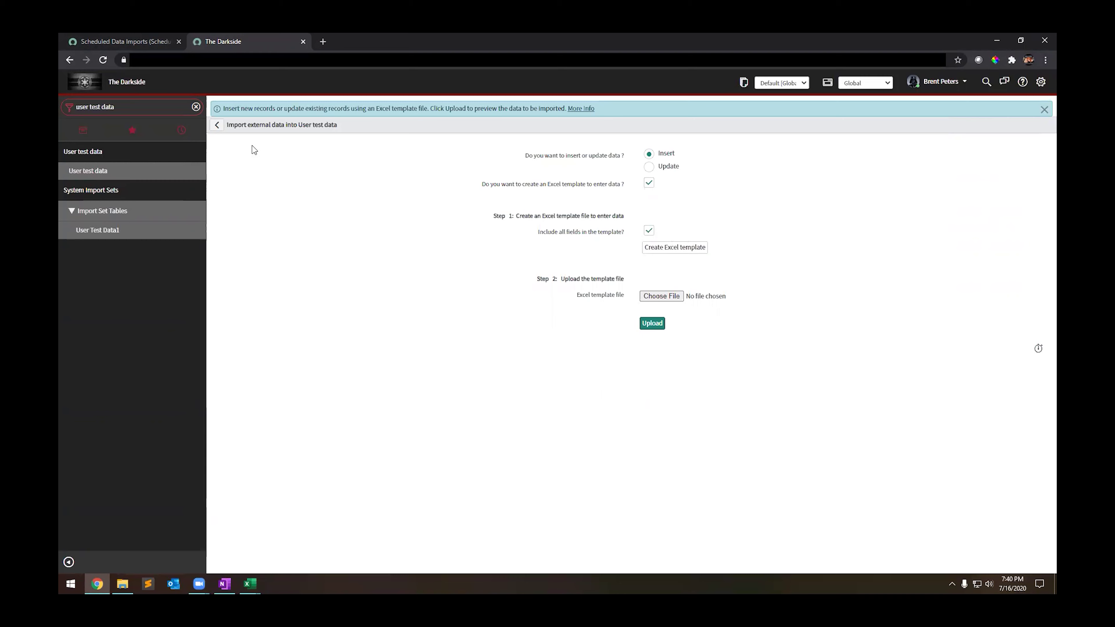
click(102, 171)
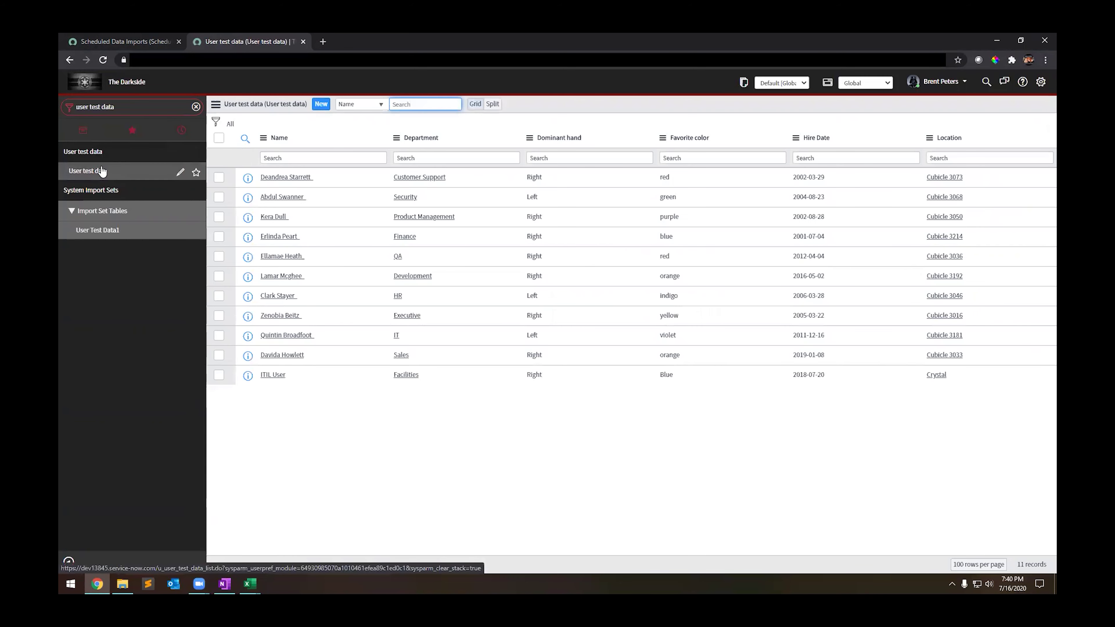
click(215, 104)
click(234, 214)
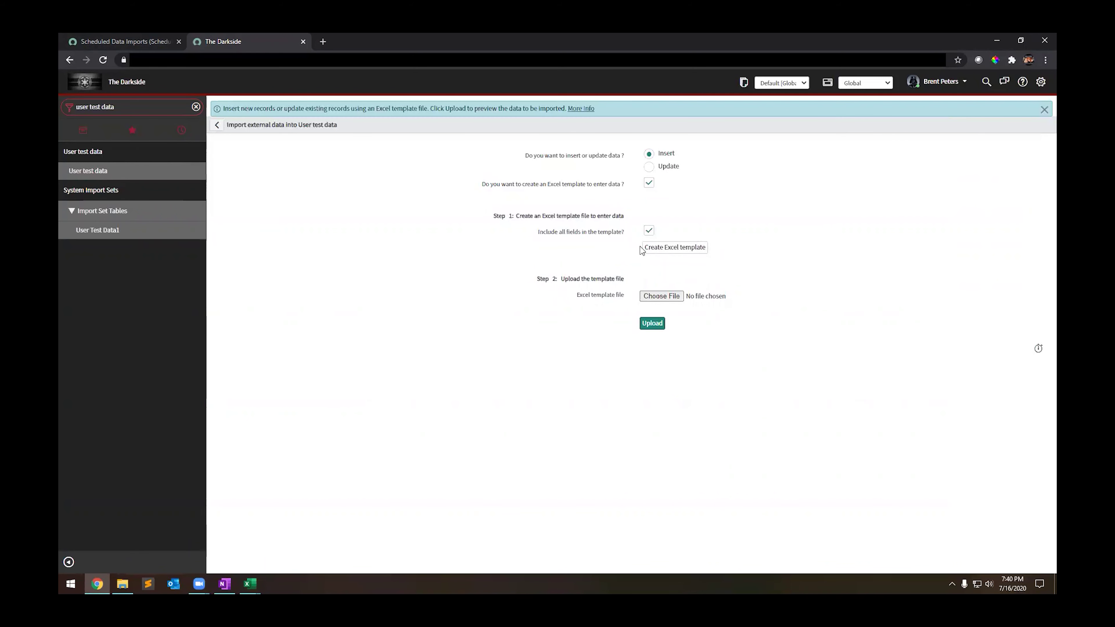
- Choose u_user_test_data.xlsx as the Excel template file and upload it for insertion into User test data
click(656, 297)
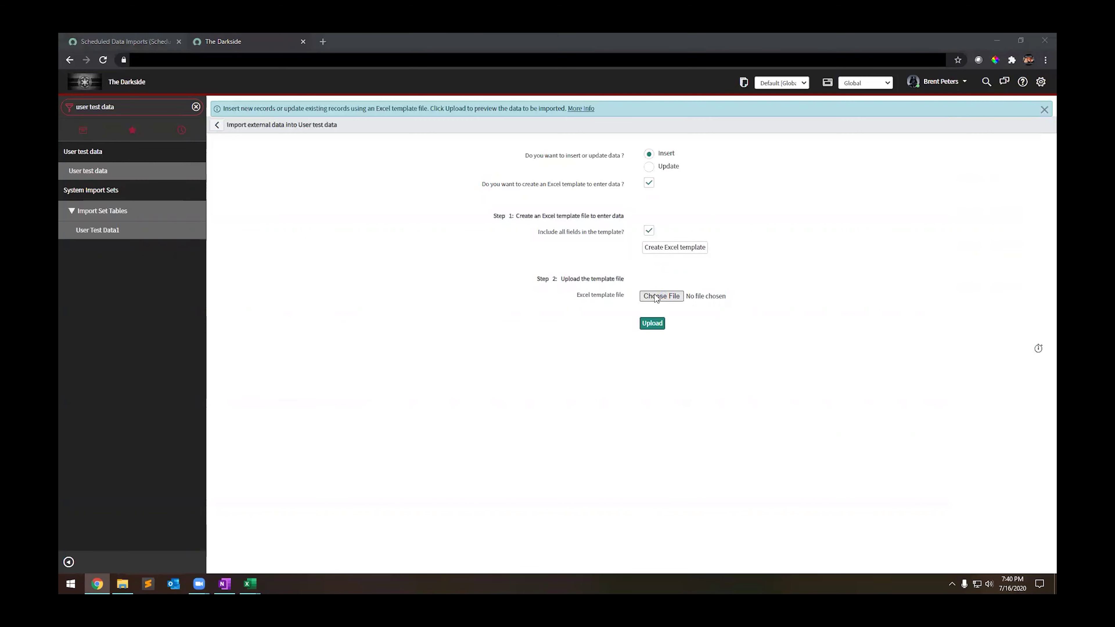
click(187, 105)
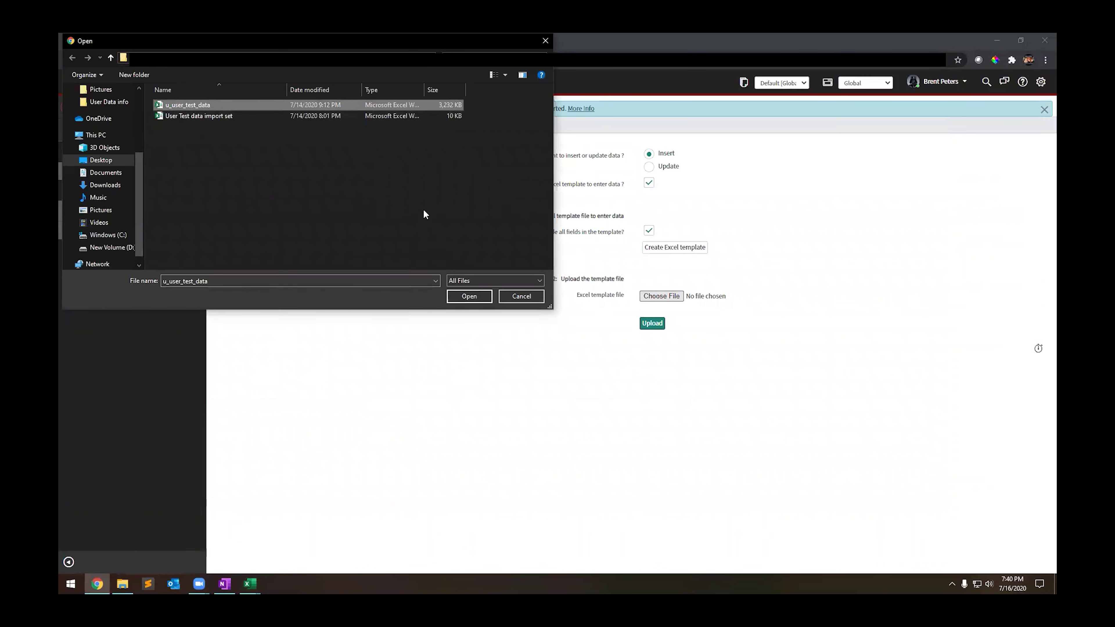
click(462, 299)
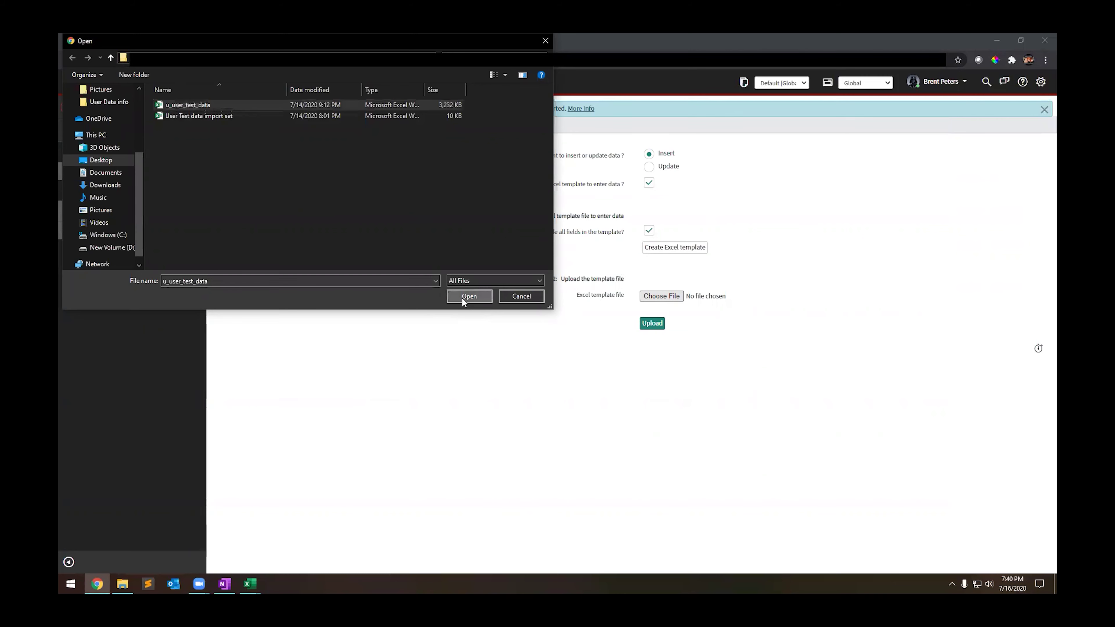
click(654, 325)
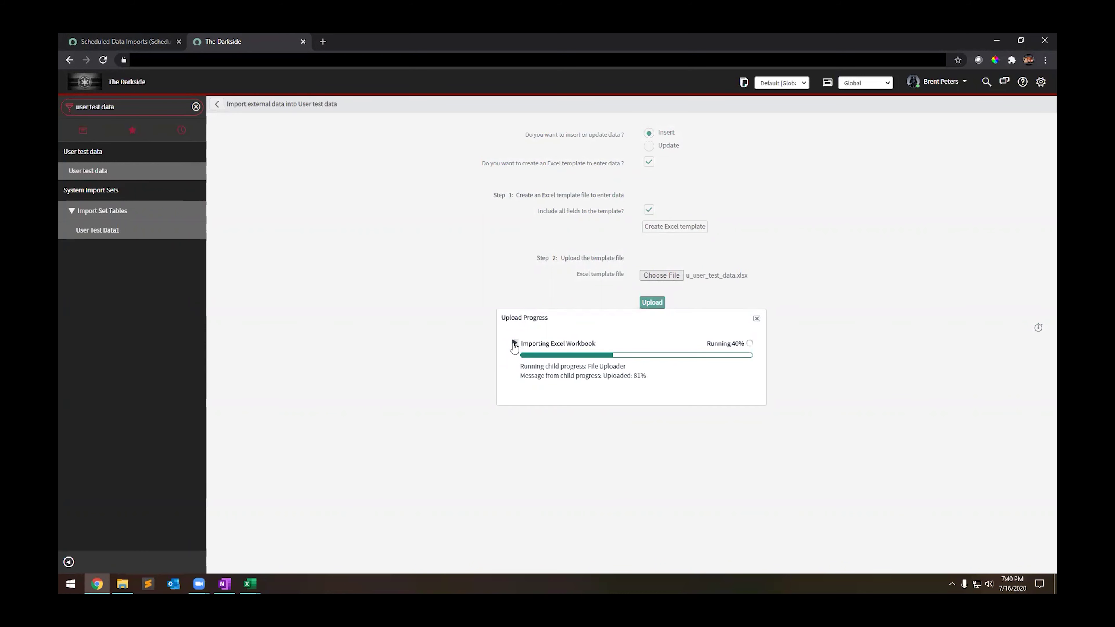
- Preview the imported data and add the Department, Dominant hand, Favorite color, Hire Date, Location and Name columns to its list
click(515, 342)
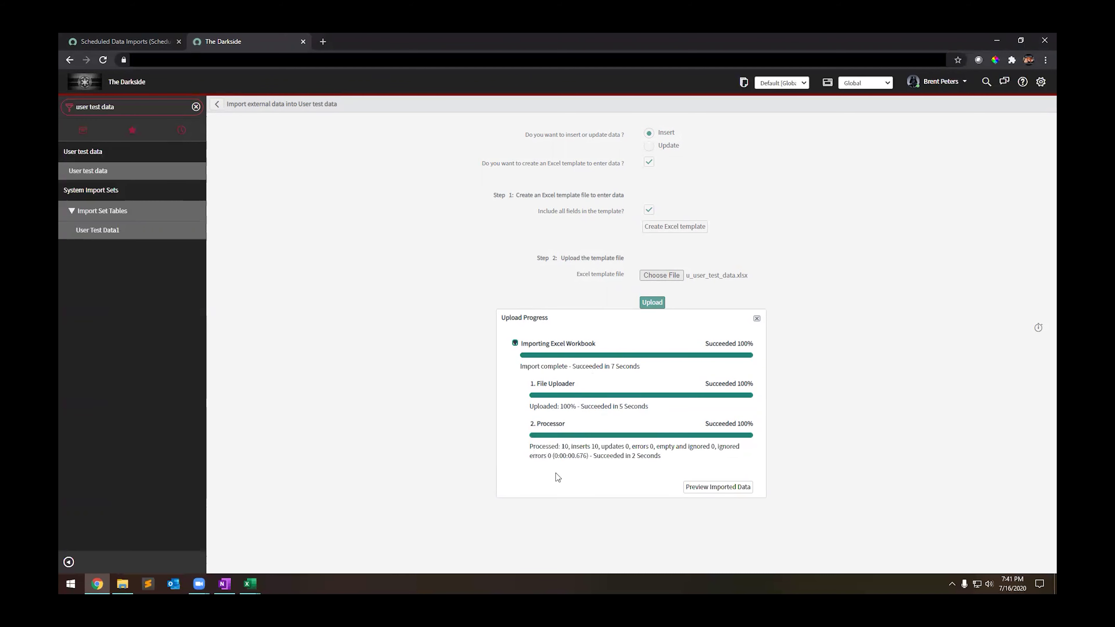
click(703, 490)
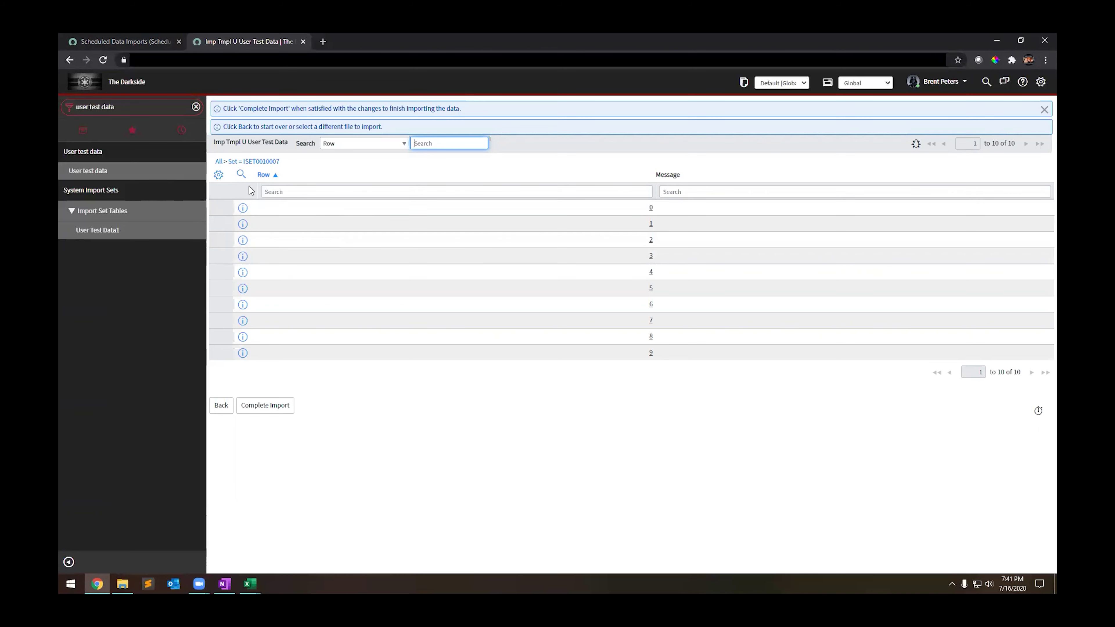
click(218, 175)
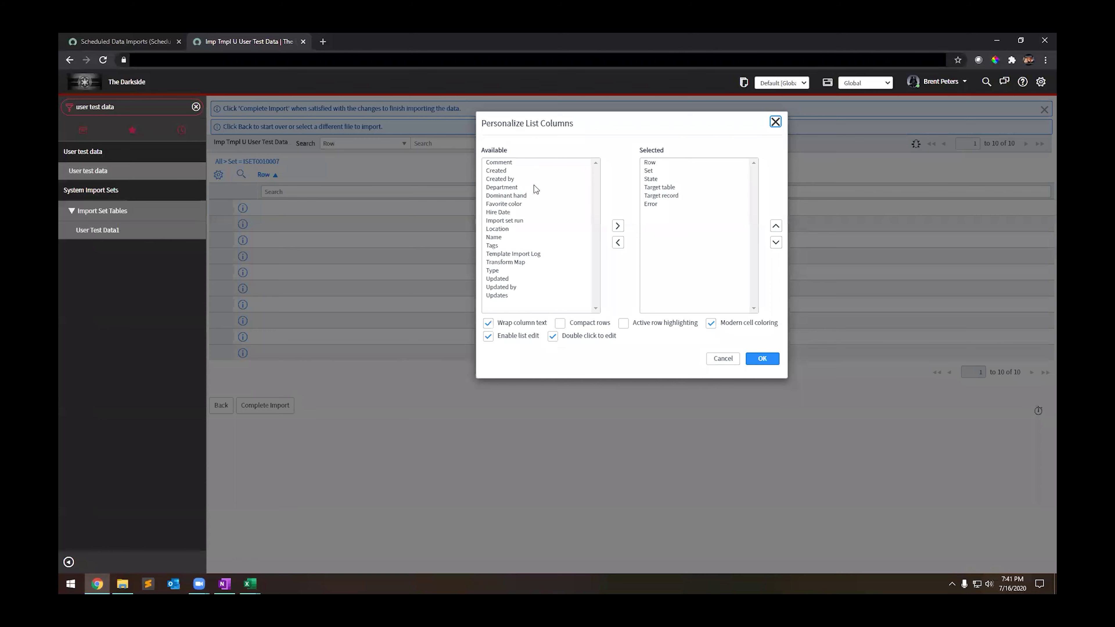
click(507, 205)
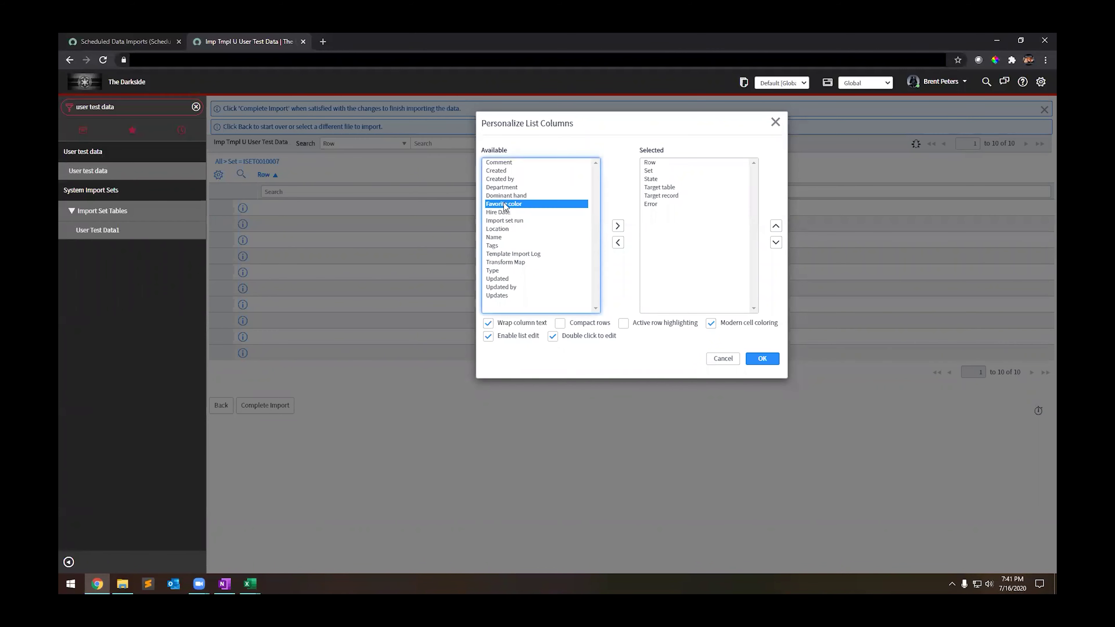
drag(505, 188, 501, 224)
ctrl+click(501, 221)
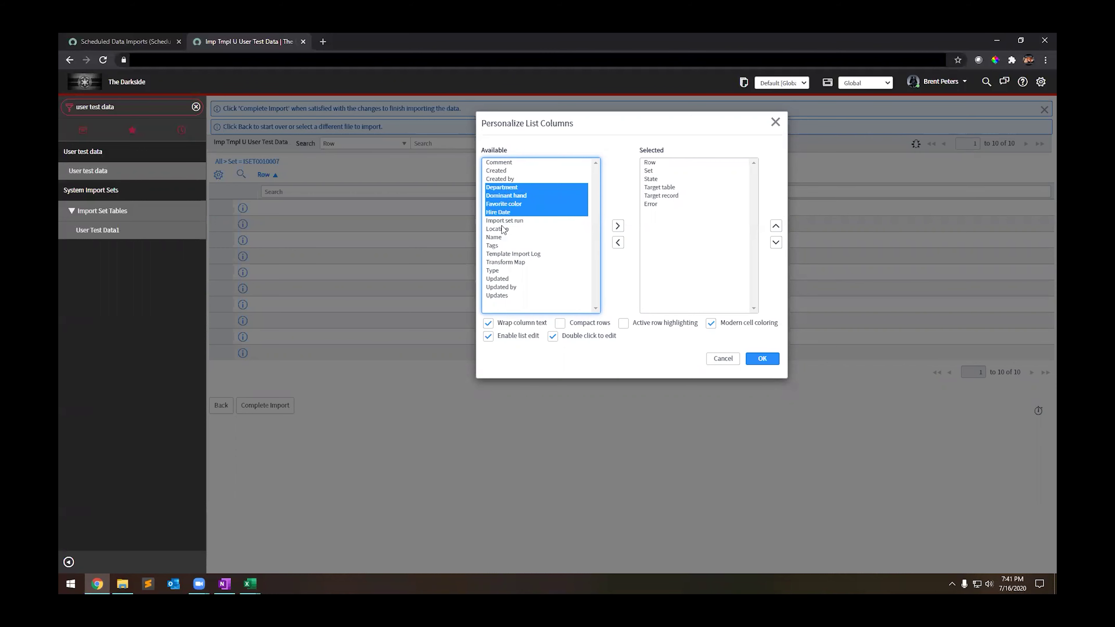
ctrl+click(499, 229)
ctrl+click(499, 237)
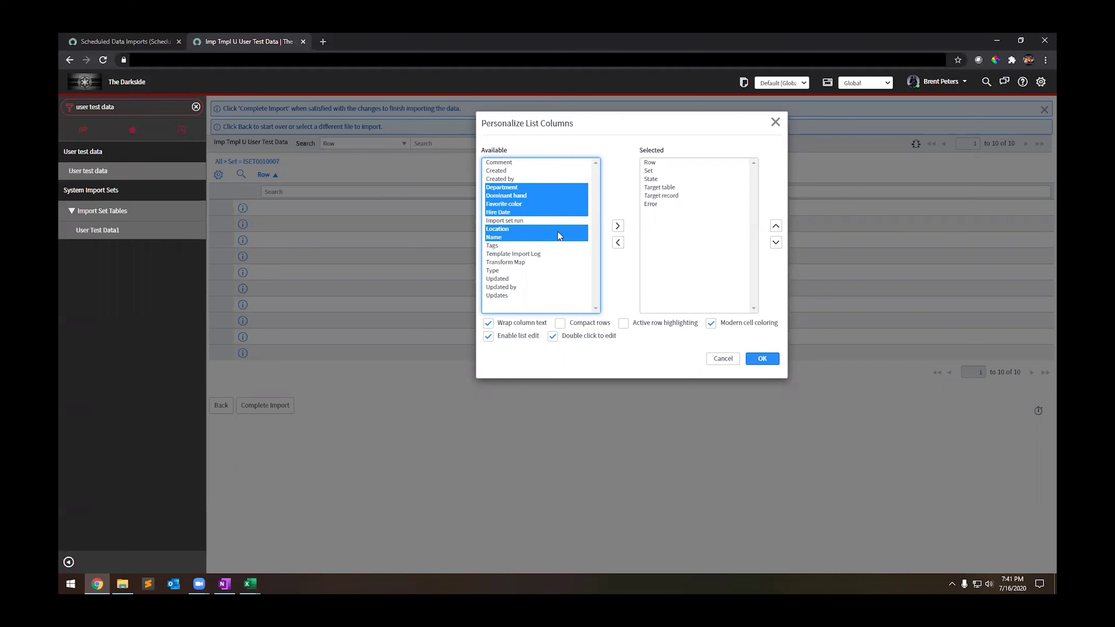
click(618, 226)
click(762, 358)
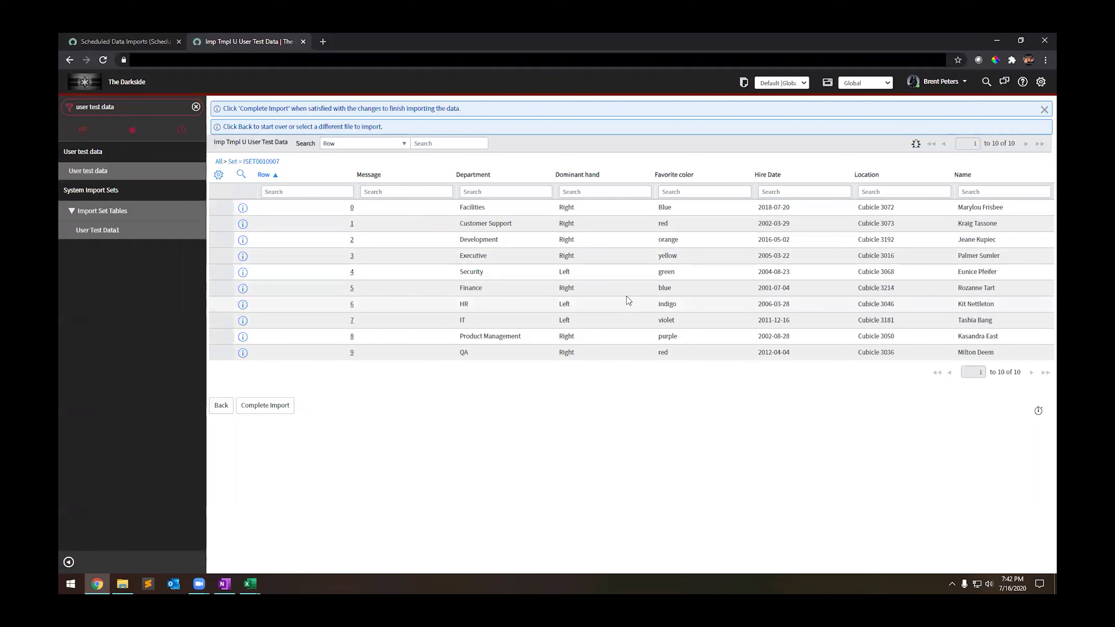
- Complete the import and remove the filter conditions so the User test data list shows all records
click(286, 411)
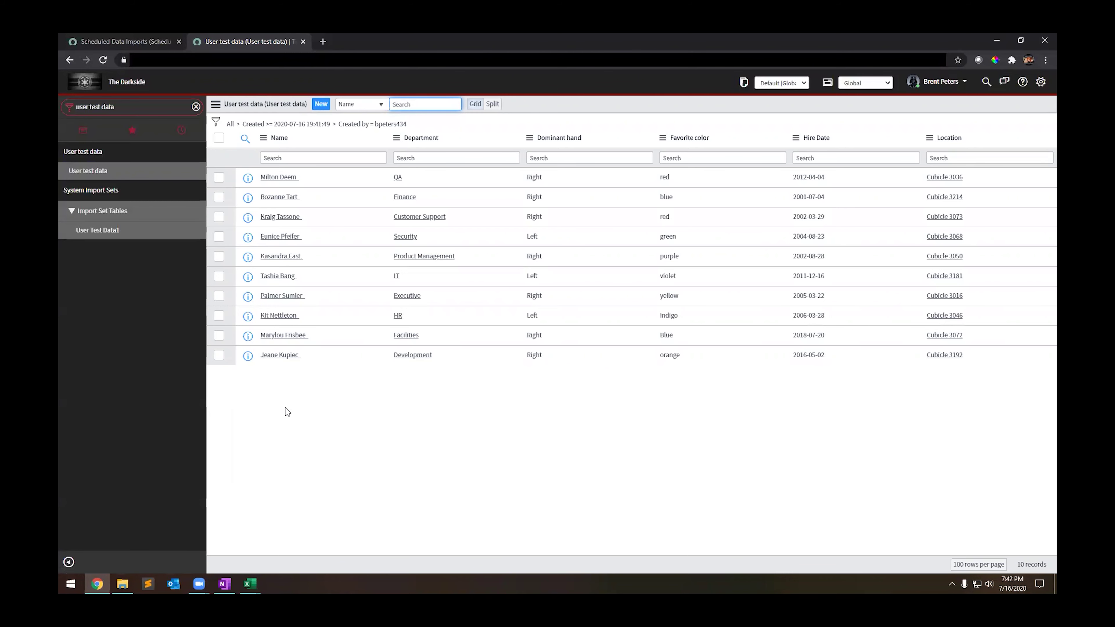
click(231, 124)
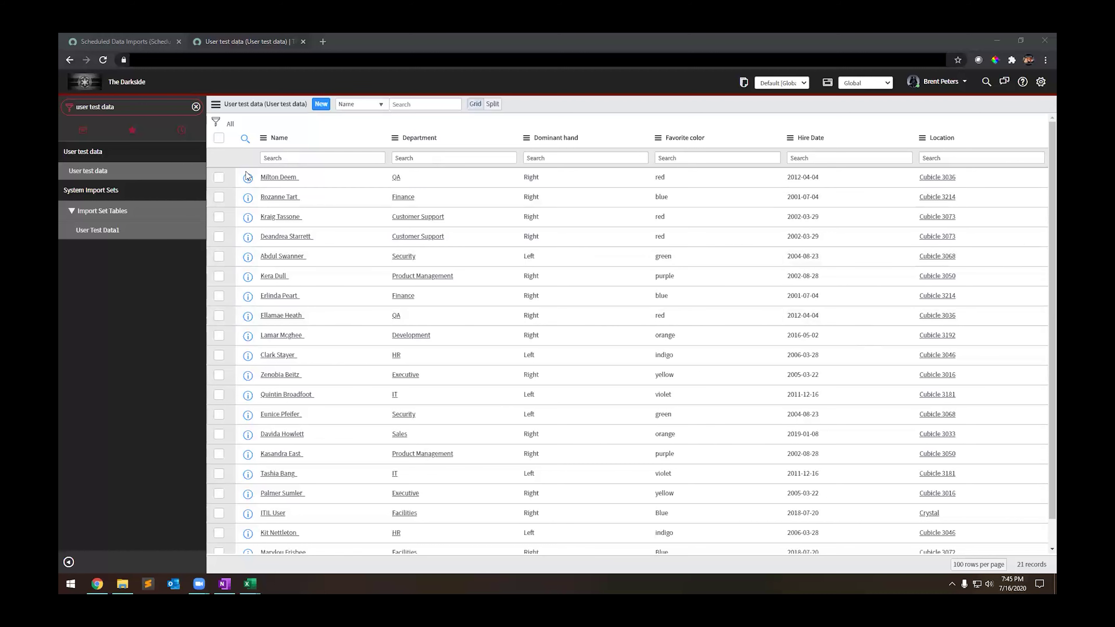
- Select the first six records in the User test data list
click(219, 177)
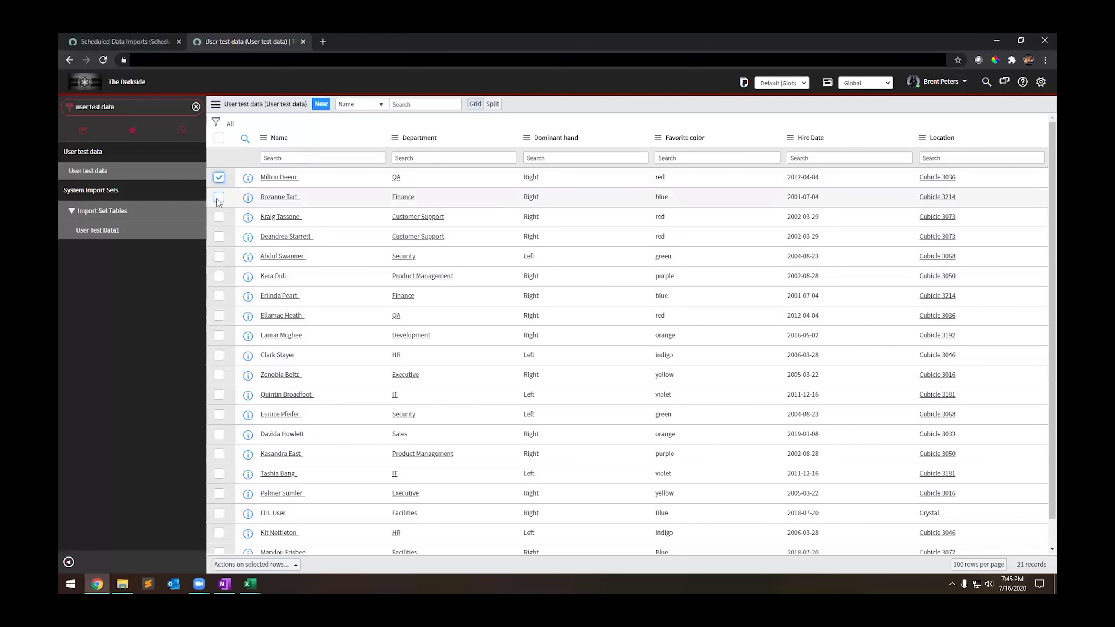
shift+click(219, 217)
click(219, 237)
click(218, 256)
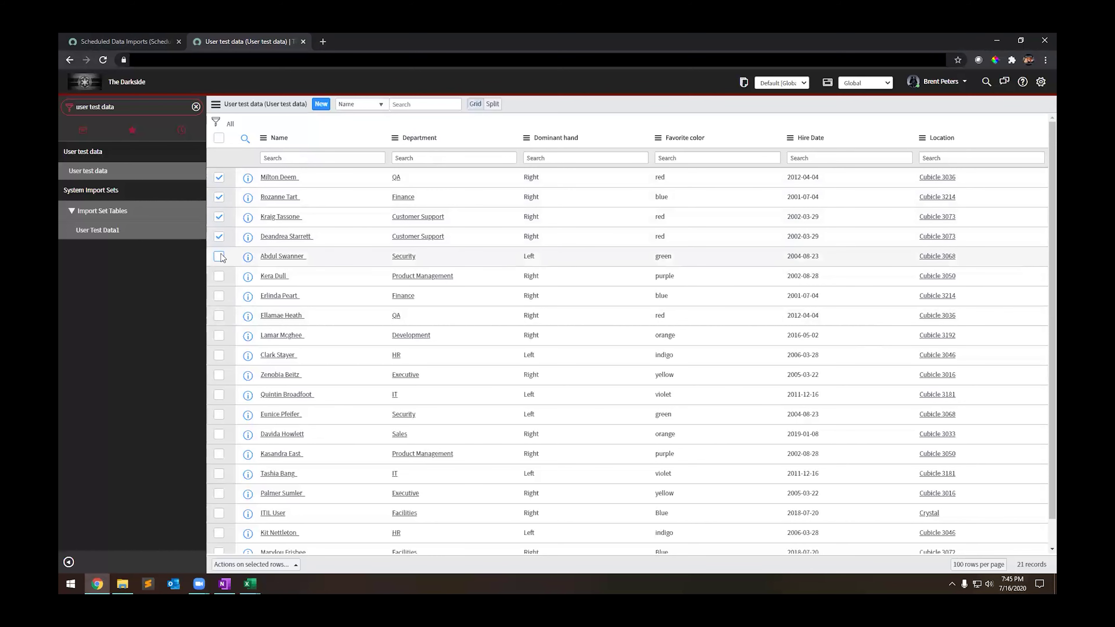
click(218, 276)
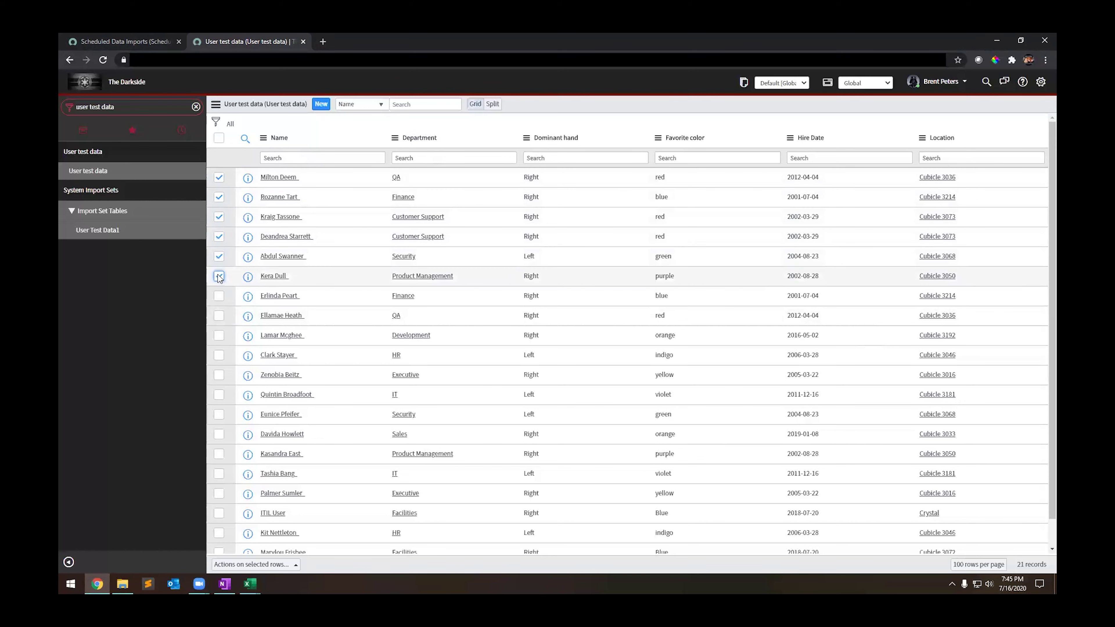
click(215, 104)
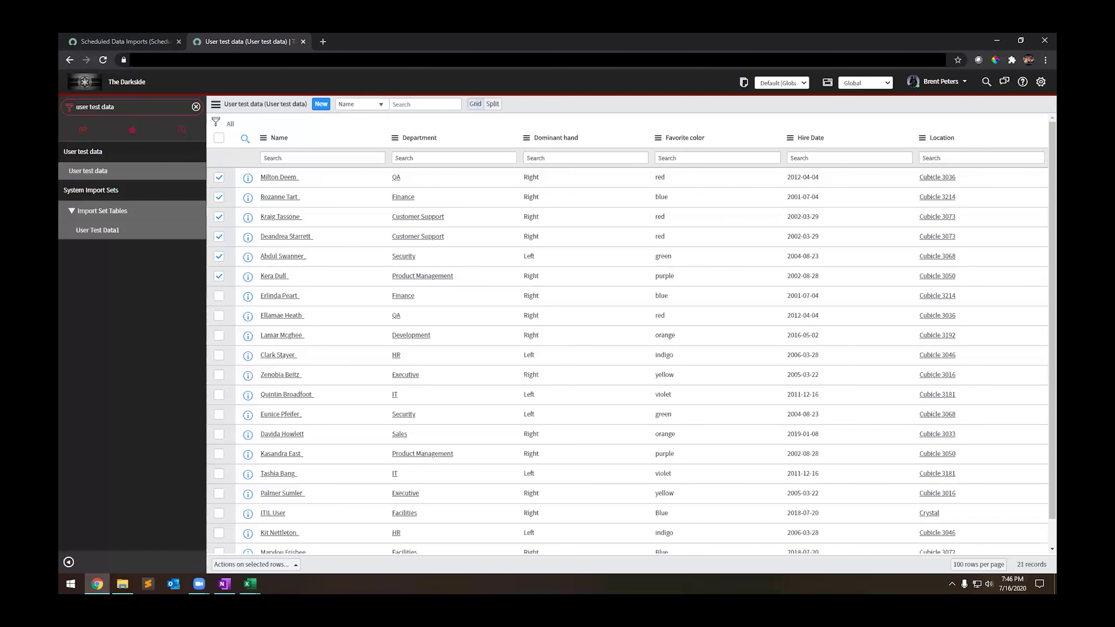
- Clear the selection of every record in the User test data list
key(alt+Tab)
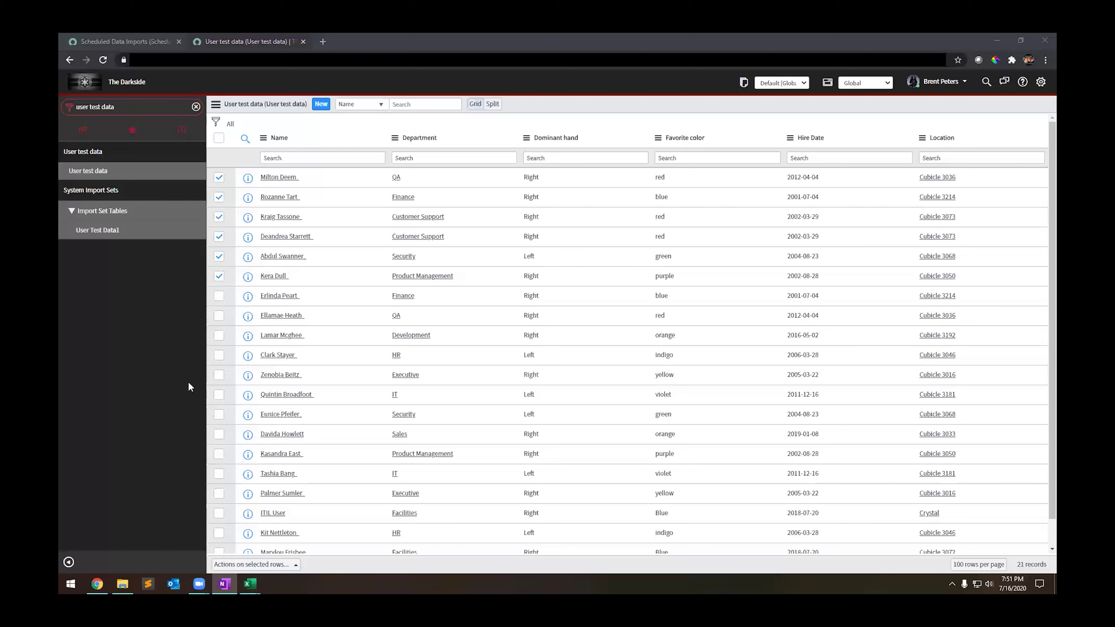
click(219, 139)
click(219, 139)
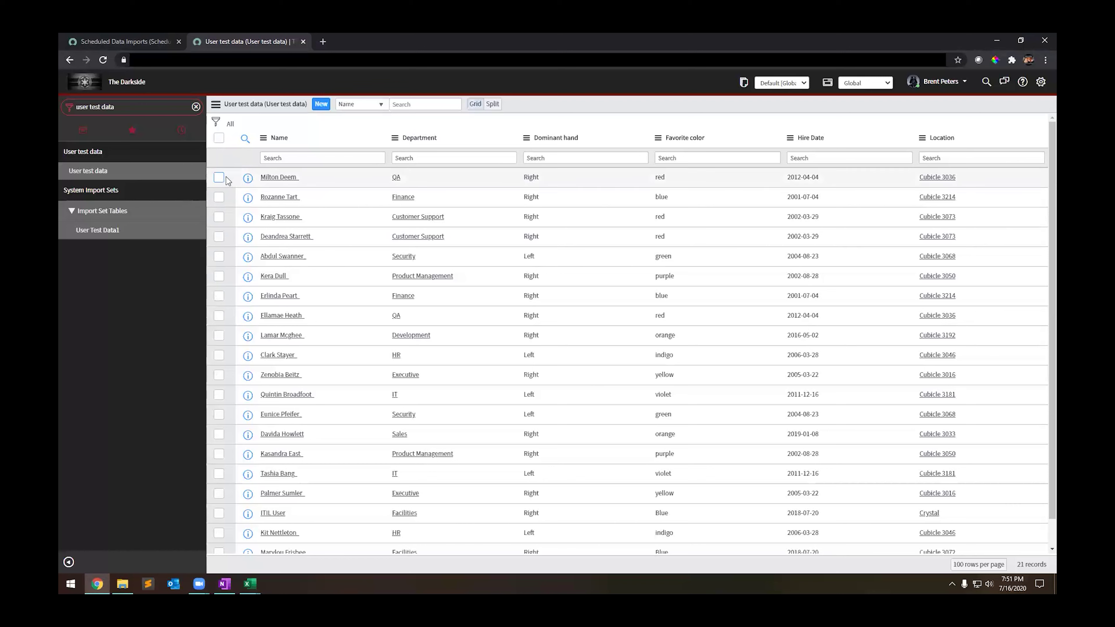